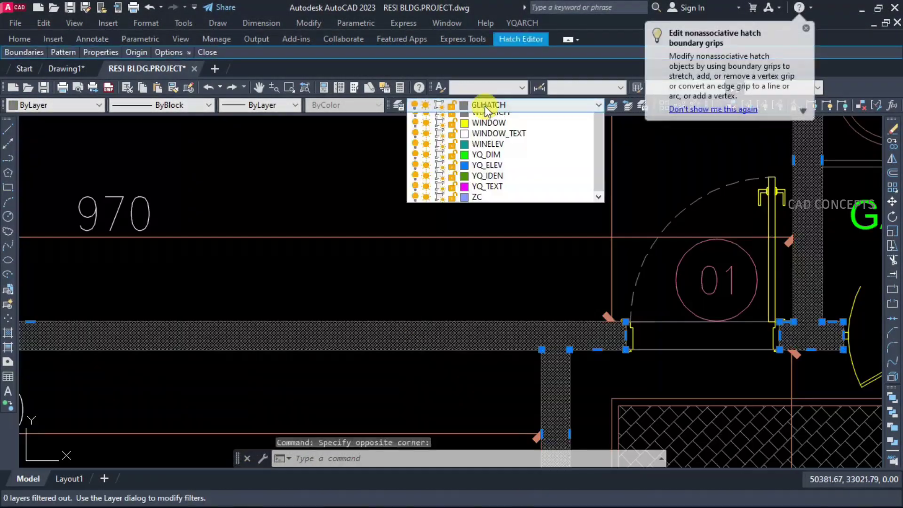
- Run ELAY on the grey wall hatch and choose GLHATCH from the layer list
{"action": "left_click", "coordinate": [419, 333]}
{"action": "key", "text": "Escape"}
{"action": "type", "text": "ELAY"}
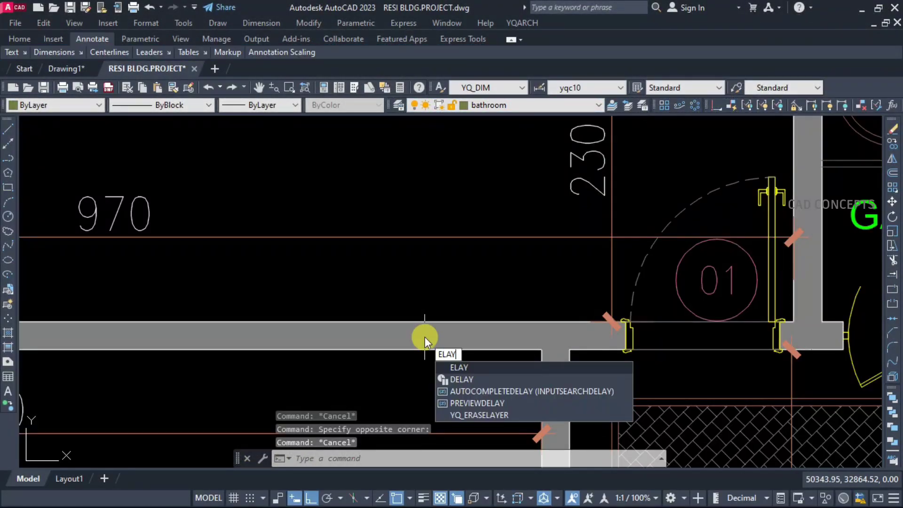
{"action": "key", "text": "Return"}
{"action": "left_click", "coordinate": [546, 376]}
{"action": "left_click", "coordinate": [597, 105]}
{"action": "left_click", "coordinate": [484, 210]}
{"action": "scroll", "coordinate": [387, 280], "scroll_direction": "down", "scroll_amount": 5}
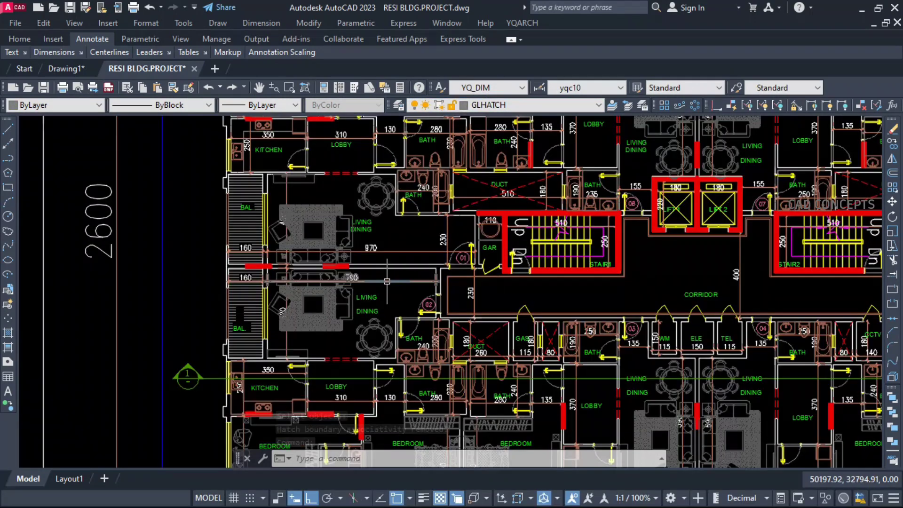
{"action": "scroll", "coordinate": [387, 280], "scroll_direction": "down", "scroll_amount": 5}
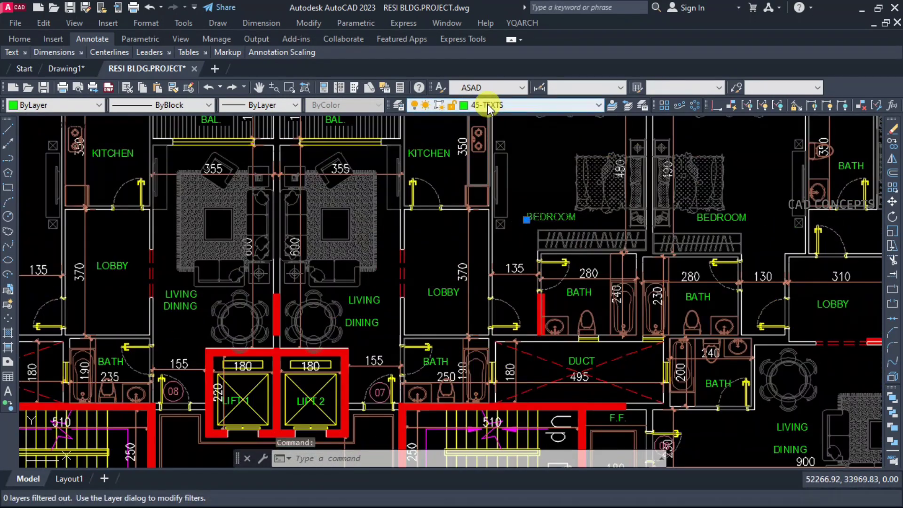
{"action": "left_click", "coordinate": [489, 105]}
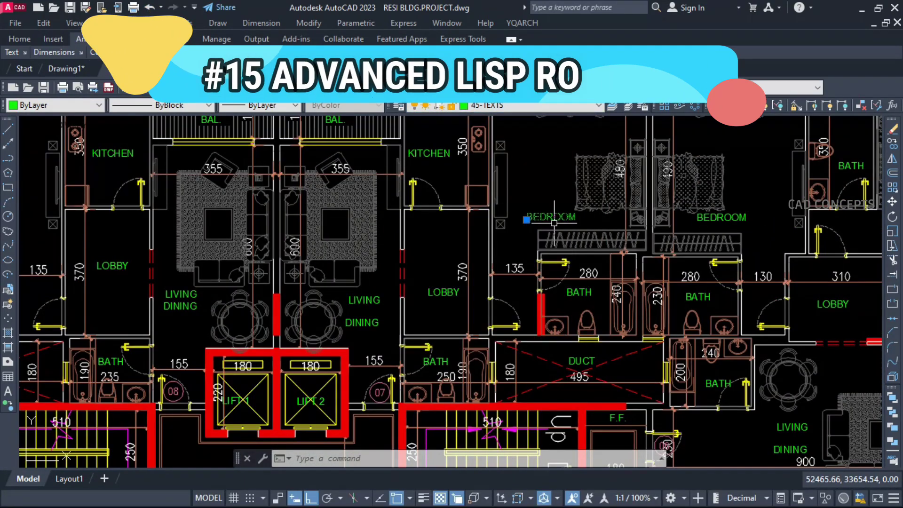
- Run the ELAY erase-layer routine twice more, then undo the erased layer content
{"action": "type", "text": "ELAY"}
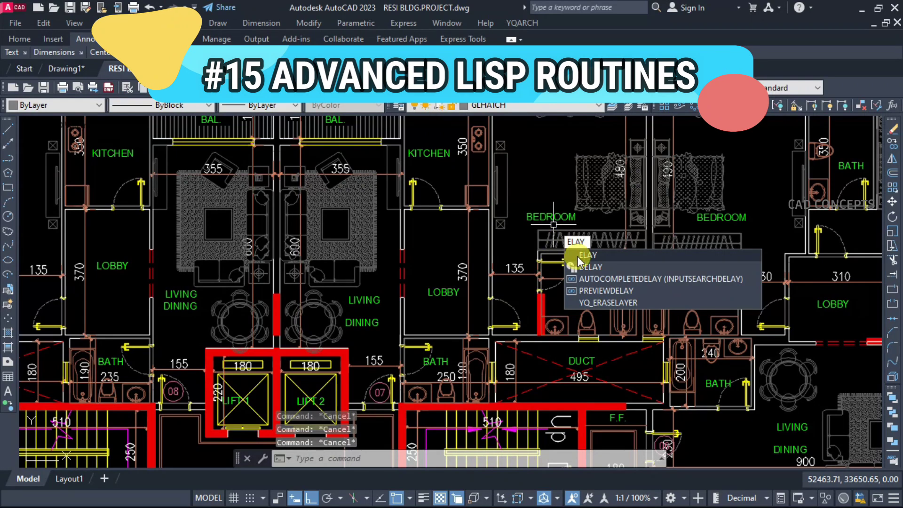
{"action": "key", "text": "Return"}
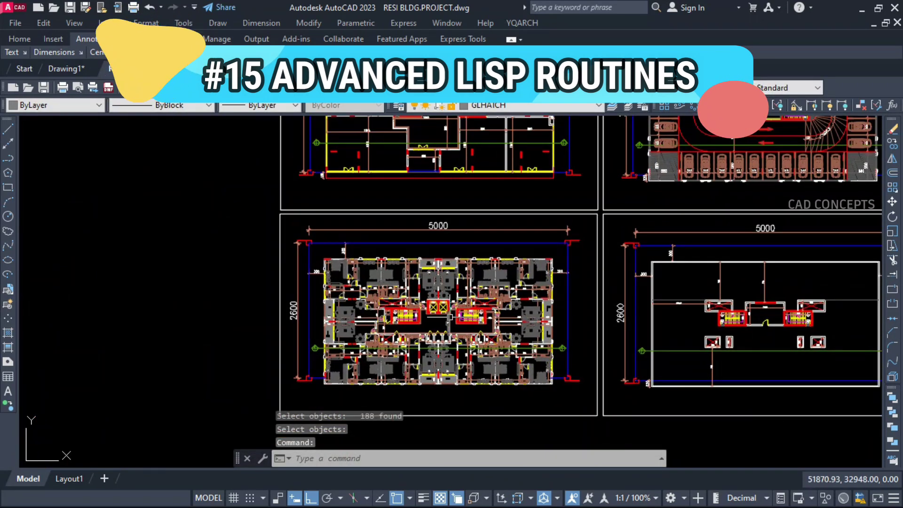
{"action": "scroll", "coordinate": [451, 282], "scroll_direction": "up", "scroll_amount": 5}
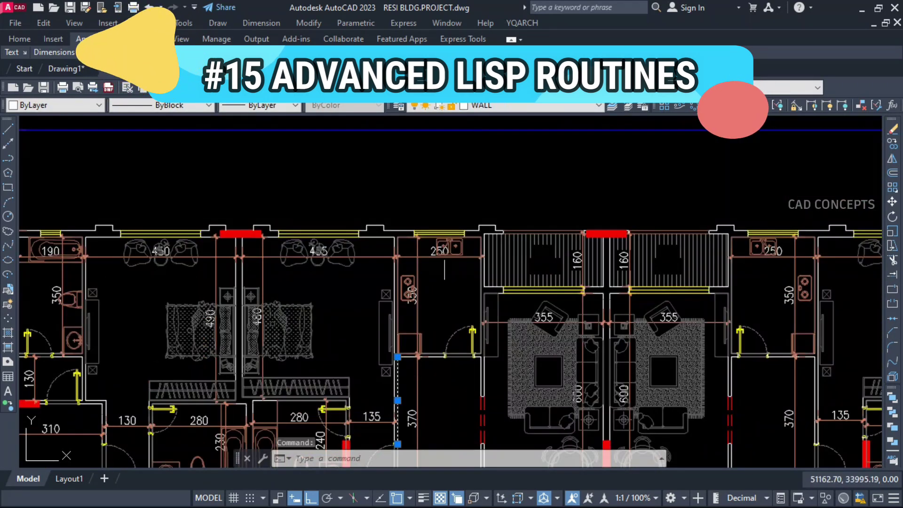
{"action": "type", "text": "ELAY"}
{"action": "key", "text": "Return"}
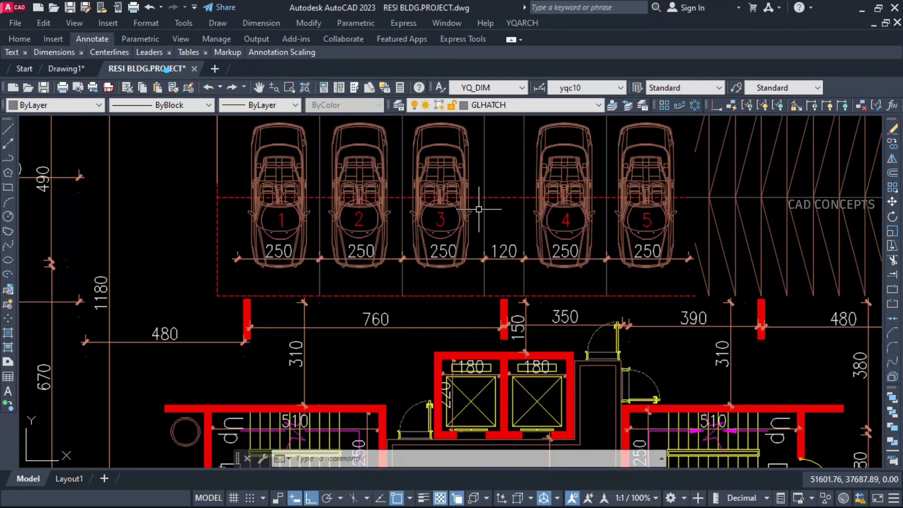
{"action": "key", "text": "ctrl+z"}
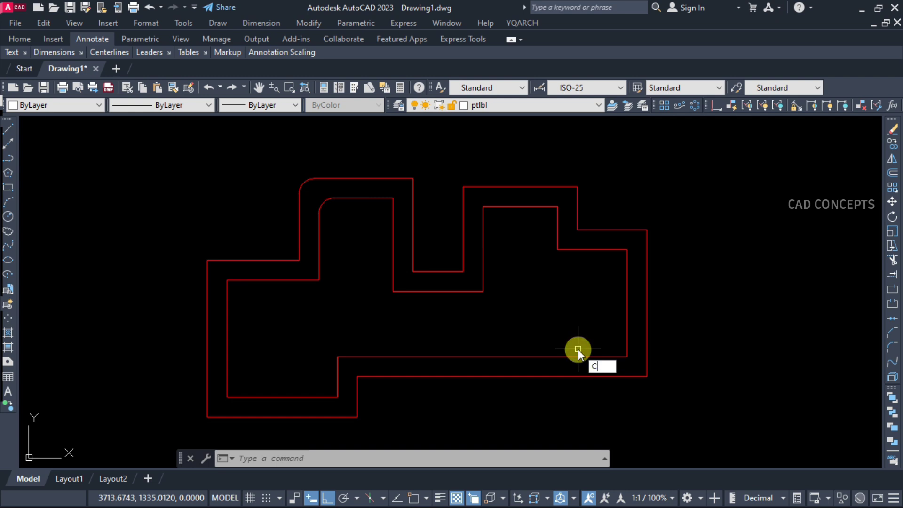
- Create a white middle contour polyline between the outer and inner red outlines
{"action": "type", "text": "ONTOUR"}
{"action": "key", "text": "Return"}
{"action": "left_click", "coordinate": [647, 320]}
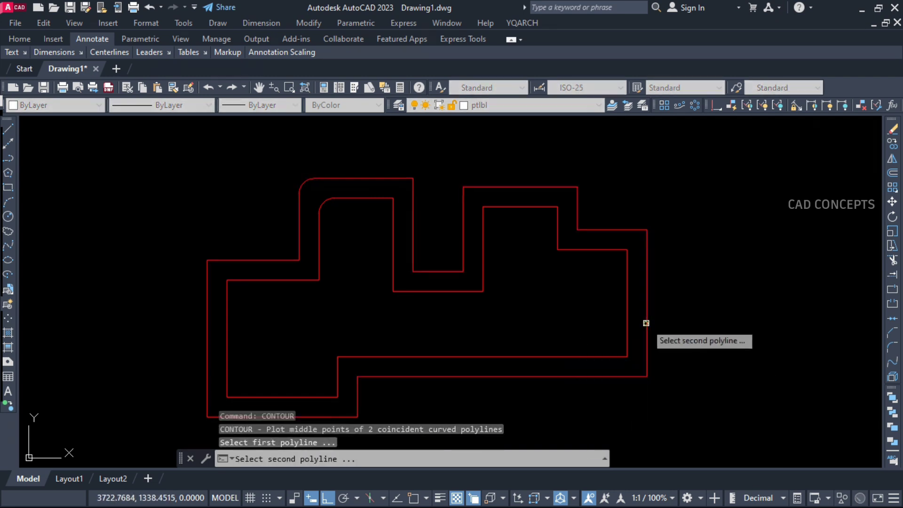
{"action": "left_click", "coordinate": [628, 307]}
{"action": "key", "text": "Escape"}
{"action": "left_click", "coordinate": [534, 198]}
{"action": "key", "text": "Escape"}
{"action": "scroll", "coordinate": [537, 196], "scroll_direction": "up", "scroll_amount": 5}
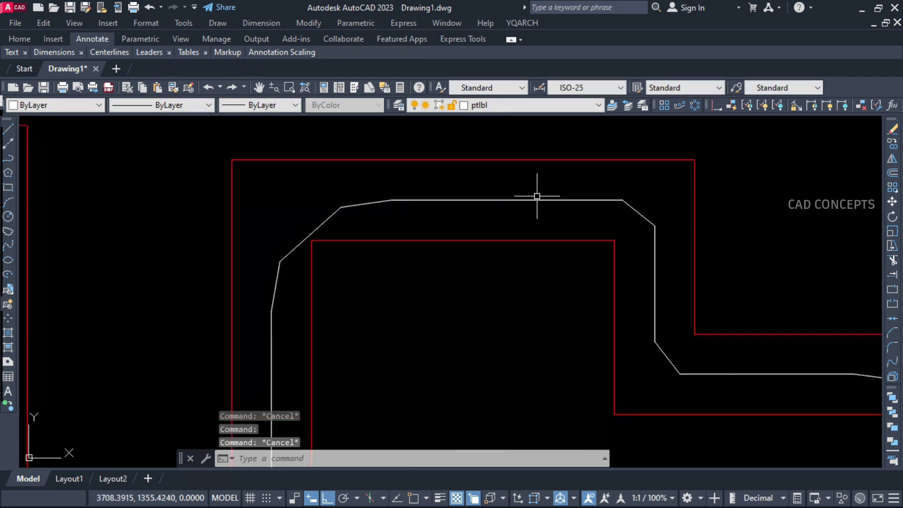
{"action": "left_click", "coordinate": [537, 197]}
{"action": "scroll", "coordinate": [527, 235], "scroll_direction": "down", "scroll_amount": 5}
{"action": "scroll", "coordinate": [502, 282], "scroll_direction": "up", "scroll_amount": 1}
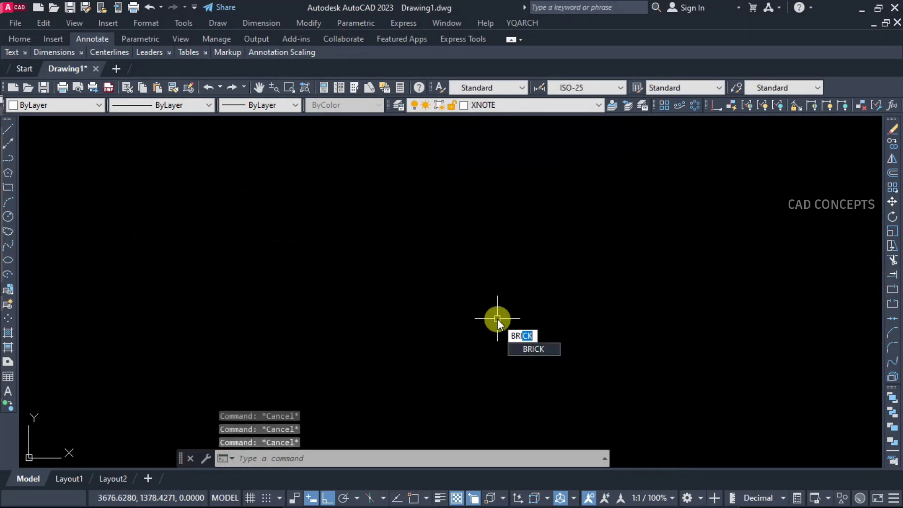
- Draw brick wall stacks of 3, 4 and 5 courses with the BRICK routine
{"action": "key", "text": "Return"}
{"action": "left_click", "coordinate": [332, 403]}
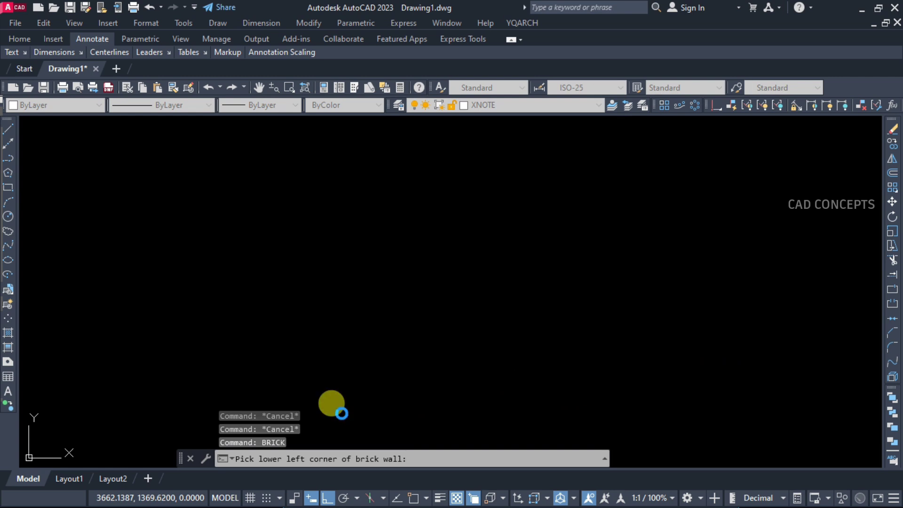
{"action": "scroll", "coordinate": [392, 289], "scroll_direction": "down", "scroll_amount": 2}
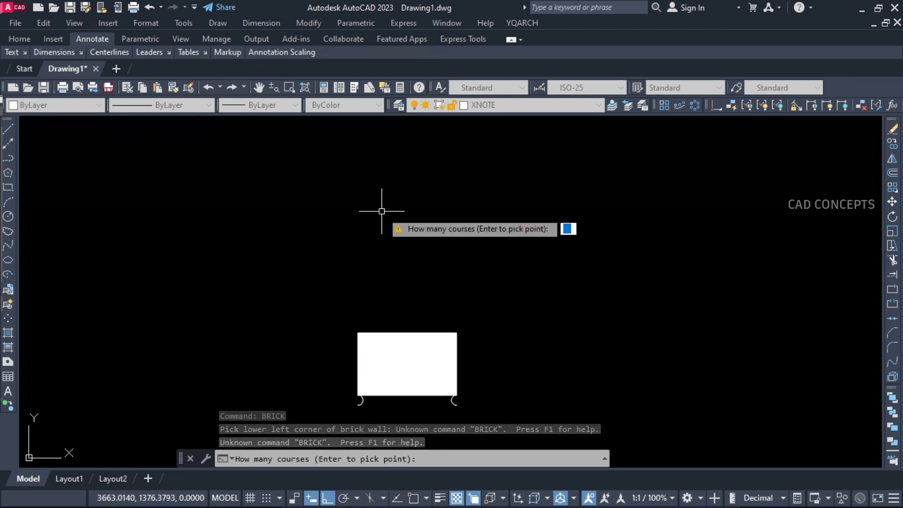
{"action": "type", "text": "3"}
{"action": "key", "text": "Return"}
{"action": "middle_click_drag", "start_coordinate": [414, 182], "coordinate": [275, 291]}
{"action": "key", "text": "Return"}
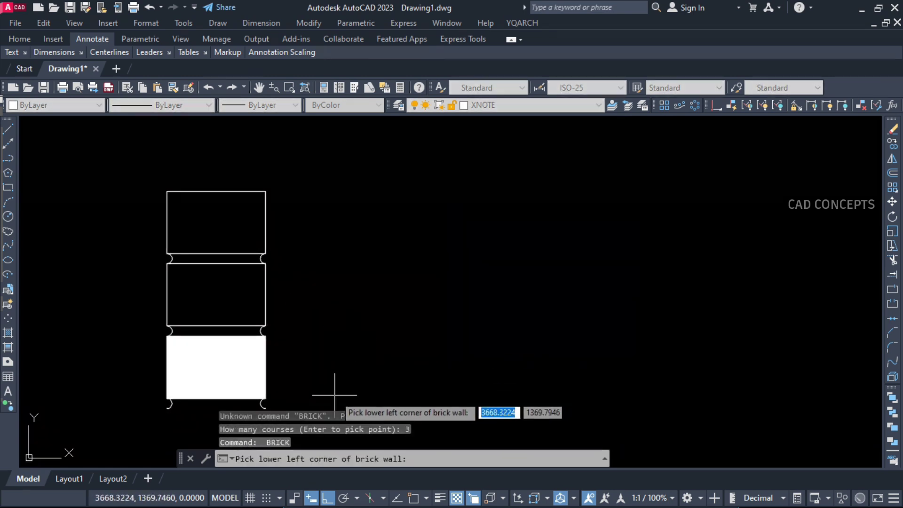
{"action": "left_click", "coordinate": [331, 400]}
{"action": "type", "text": "4"}
{"action": "key", "text": "Return"}
{"action": "scroll", "coordinate": [212, 324], "scroll_direction": "down", "scroll_amount": 2}
{"action": "middle_click_drag", "start_coordinate": [398, 375], "coordinate": [355, 375]}
{"action": "key", "text": "Return"}
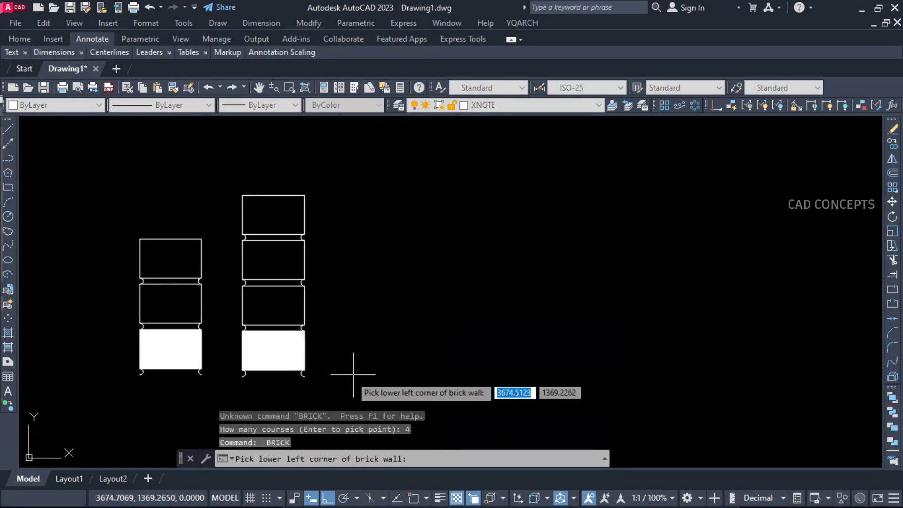
{"action": "left_click", "coordinate": [363, 378]}
{"action": "type", "text": "5"}
{"action": "key", "text": "Return"}
- Add brick walls of 6, 7, 8, 9 and 10 courses to the right of the stacks
{"action": "key", "text": "Return"}
{"action": "left_click", "coordinate": [511, 378]}
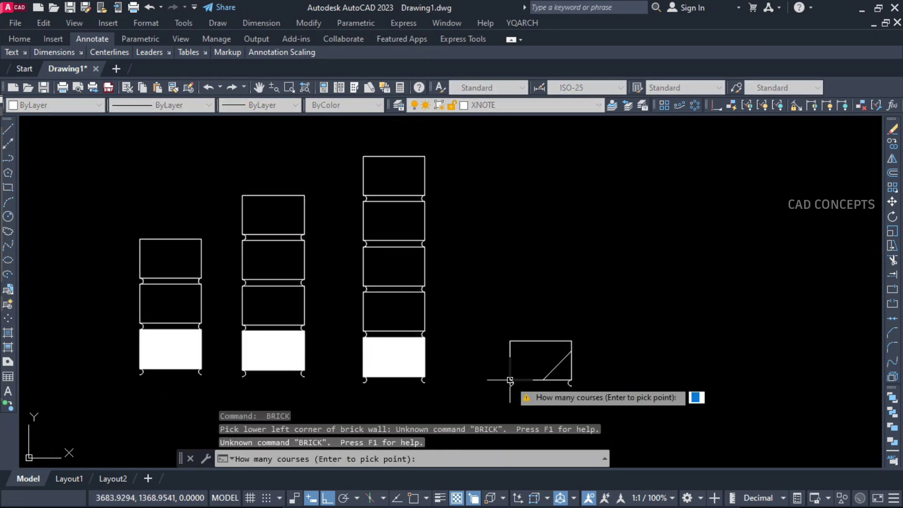
{"action": "type", "text": "6"}
{"action": "key", "text": "Return"}
{"action": "scroll", "coordinate": [510, 379], "scroll_direction": "down", "scroll_amount": 2}
{"action": "middle_click_drag", "start_coordinate": [471, 377], "coordinate": [389, 374]}
{"action": "key", "text": "Return"}
{"action": "left_click", "coordinate": [514, 378]}
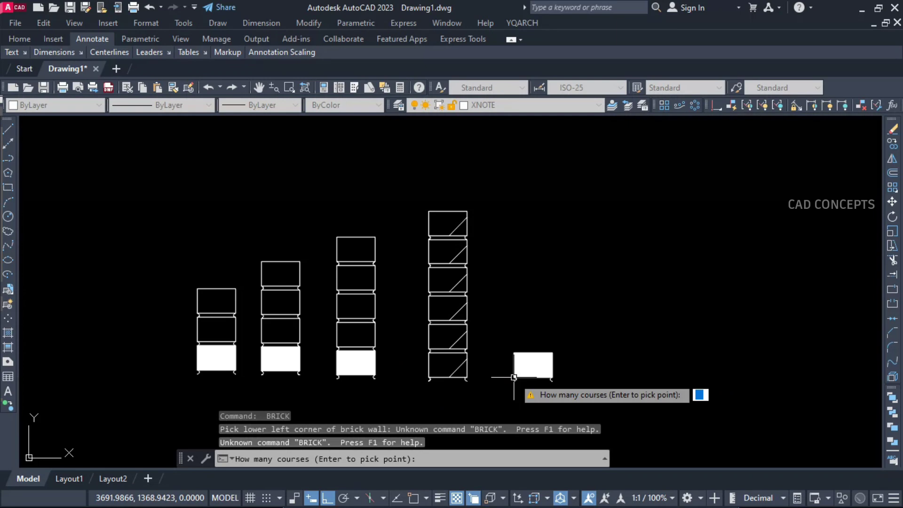
{"action": "type", "text": "7"}
{"action": "key", "text": "Return"}
{"action": "key", "text": "Return"}
{"action": "left_click", "coordinate": [608, 379]}
{"action": "type", "text": "8"}
{"action": "key", "text": "Return"}
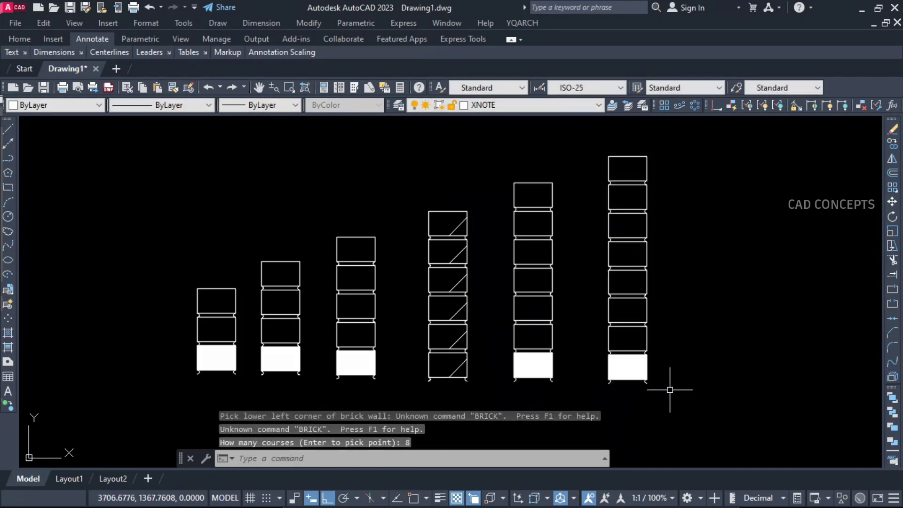
{"action": "key", "text": "Return"}
{"action": "left_click", "coordinate": [725, 383]}
{"action": "type", "text": "9"}
{"action": "key", "text": "Return"}
{"action": "key", "text": "Return"}
{"action": "left_click", "coordinate": [816, 384]}
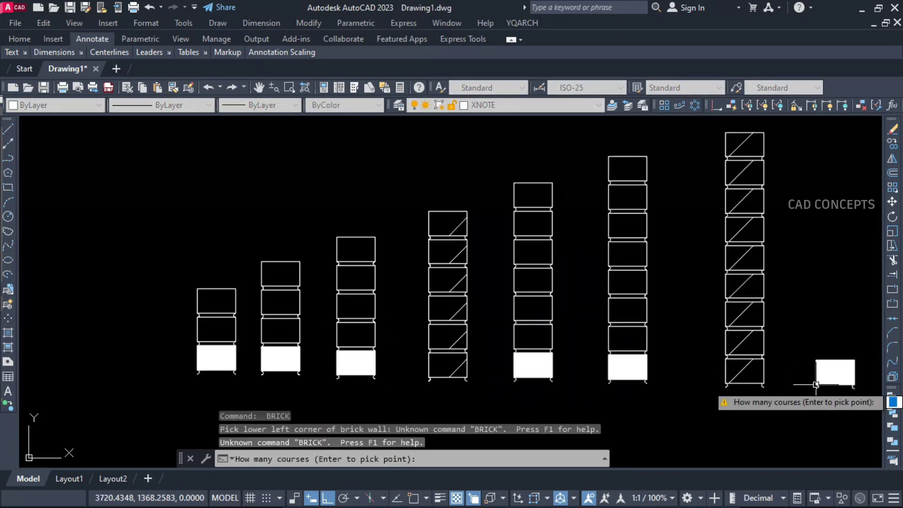
{"action": "type", "text": "10"}
{"action": "key", "text": "Return"}
{"action": "key", "text": "Escape"}
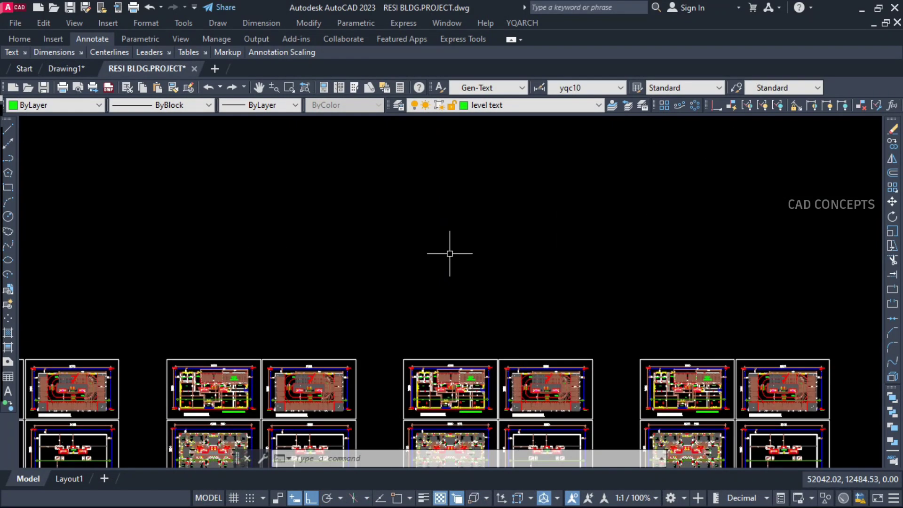
- Zoom to extents with ZOOME to show the ground, parking, typical and roof floor plans
{"action": "type", "text": "ZOOME"}
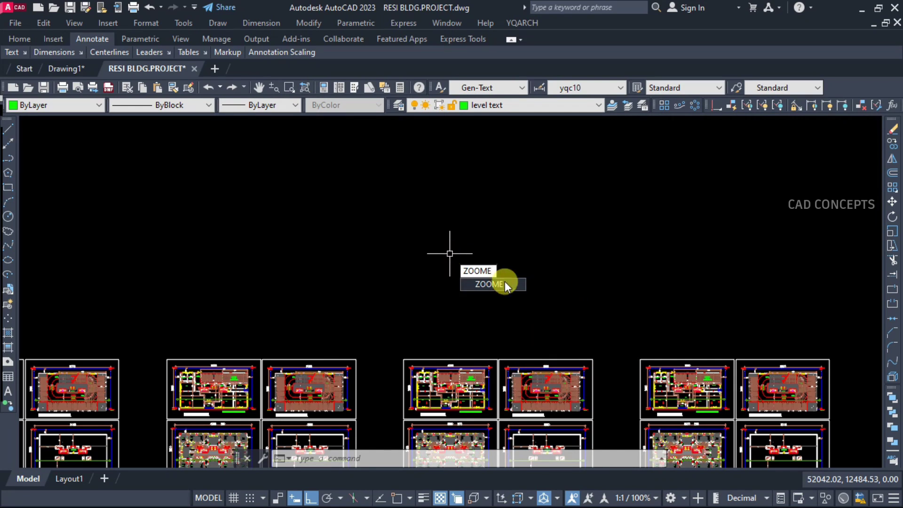
{"action": "key", "text": "Return"}
{"action": "scroll", "coordinate": [414, 322], "scroll_direction": "down", "scroll_amount": 10}
{"action": "type", "text": "ZO"}
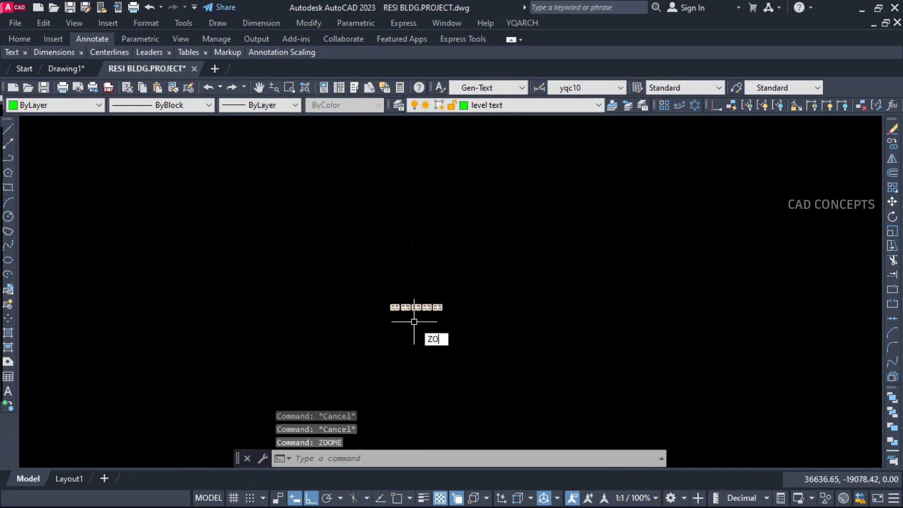
{"action": "type", "text": "OME"}
{"action": "key", "text": "Return"}
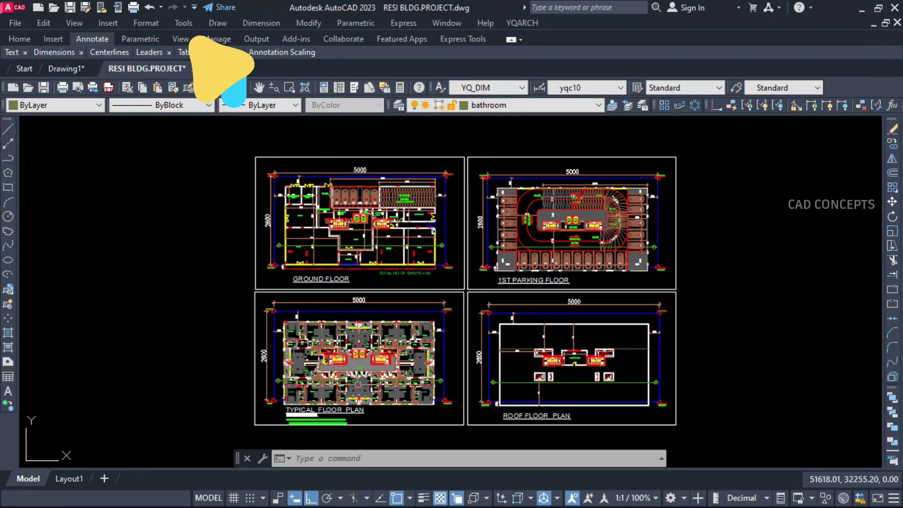
{"action": "scroll", "coordinate": [322, 381], "scroll_direction": "up", "scroll_amount": 6}
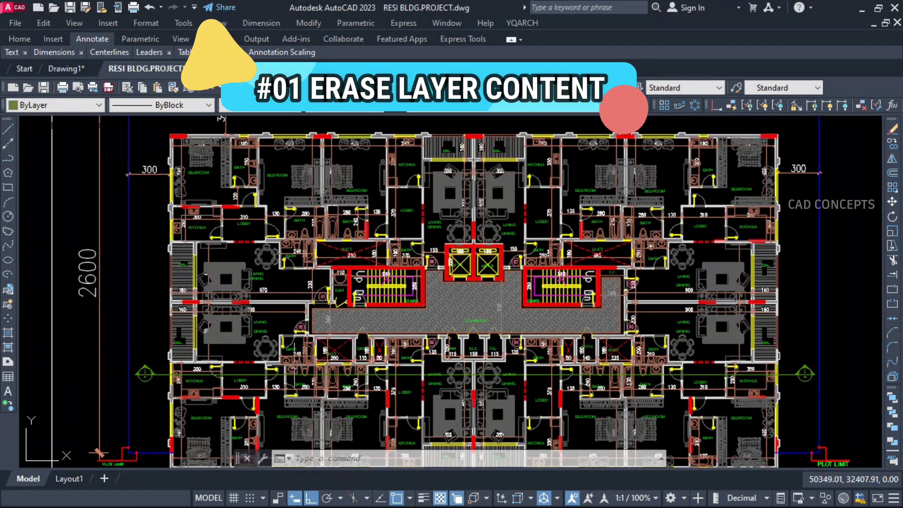
{"action": "scroll", "coordinate": [290, 344], "scroll_direction": "up", "scroll_amount": 5}
{"action": "middle_click_drag", "start_coordinate": [290, 344], "coordinate": [298, 417]}
{"action": "scroll", "coordinate": [284, 361], "scroll_direction": "down", "scroll_amount": 10}
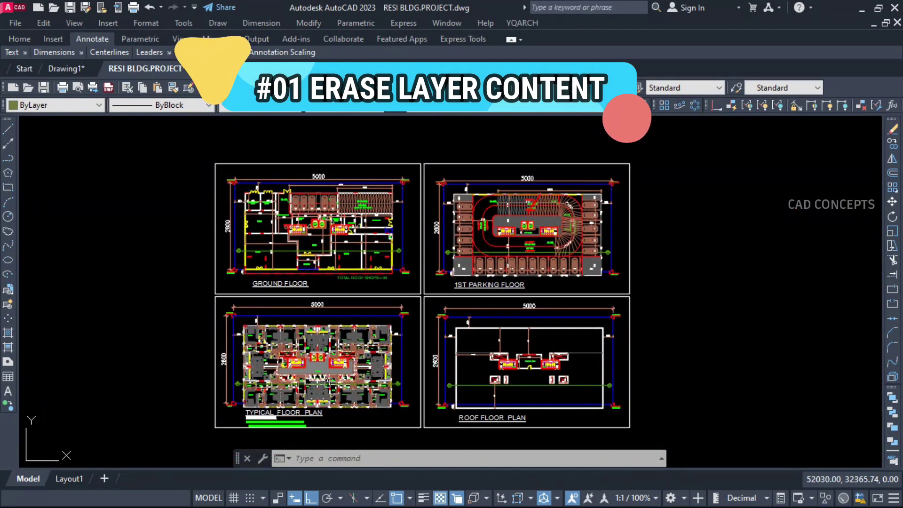
{"action": "scroll", "coordinate": [234, 375], "scroll_direction": "up", "scroll_amount": 8}
- Check the grey wall hatch's layer in the layer list, then deselect the hatch
{"action": "scroll", "coordinate": [235, 375], "scroll_direction": "up", "scroll_amount": 6}
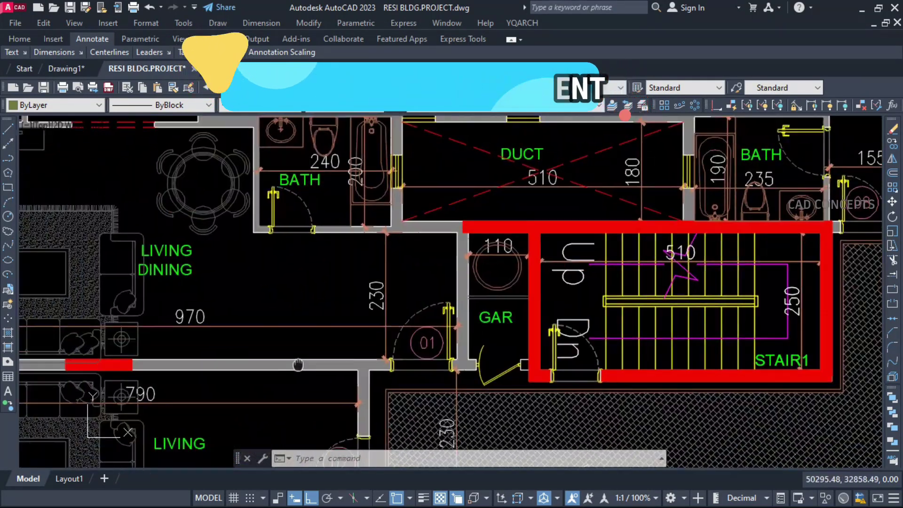
{"action": "left_click", "coordinate": [415, 338]}
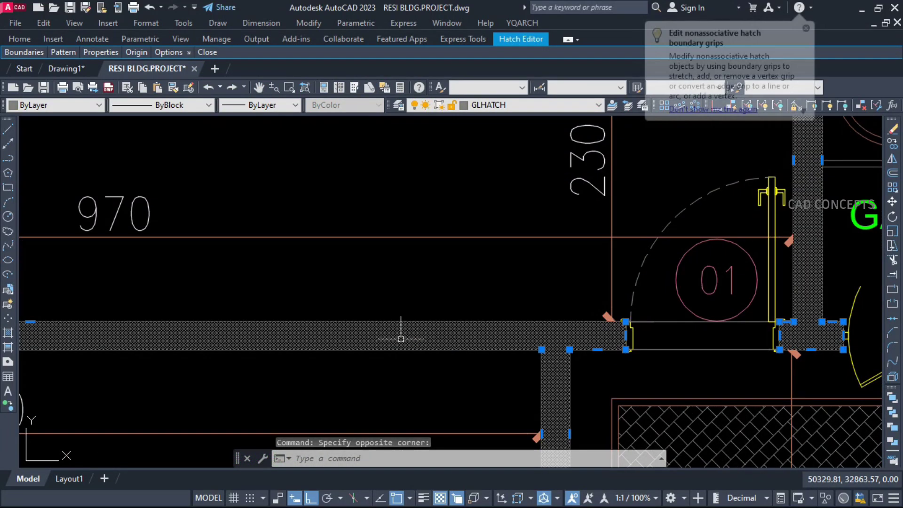
{"action": "left_click", "coordinate": [487, 106]}
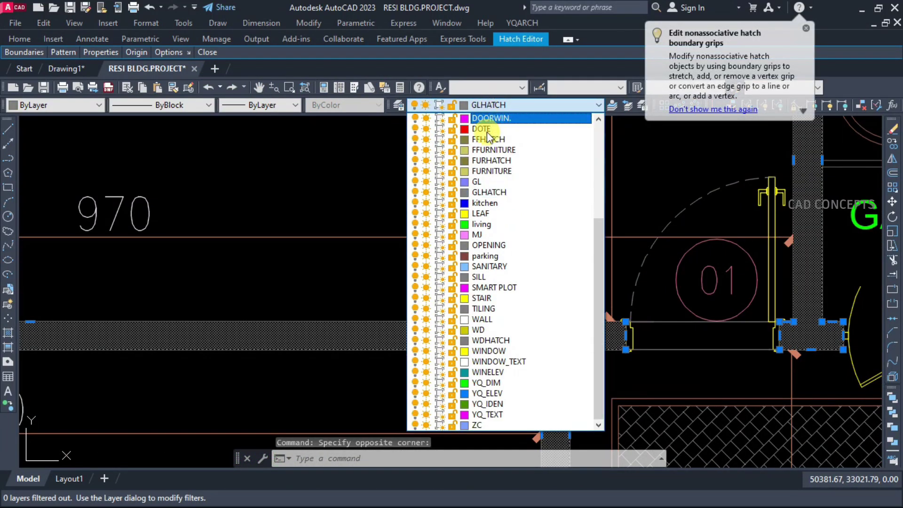
{"action": "left_click", "coordinate": [488, 192]}
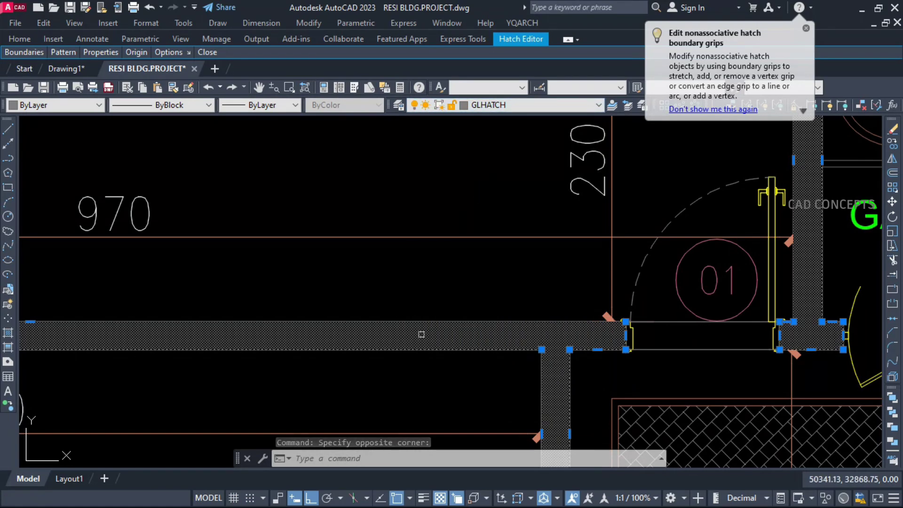
{"action": "key", "text": "Escape"}
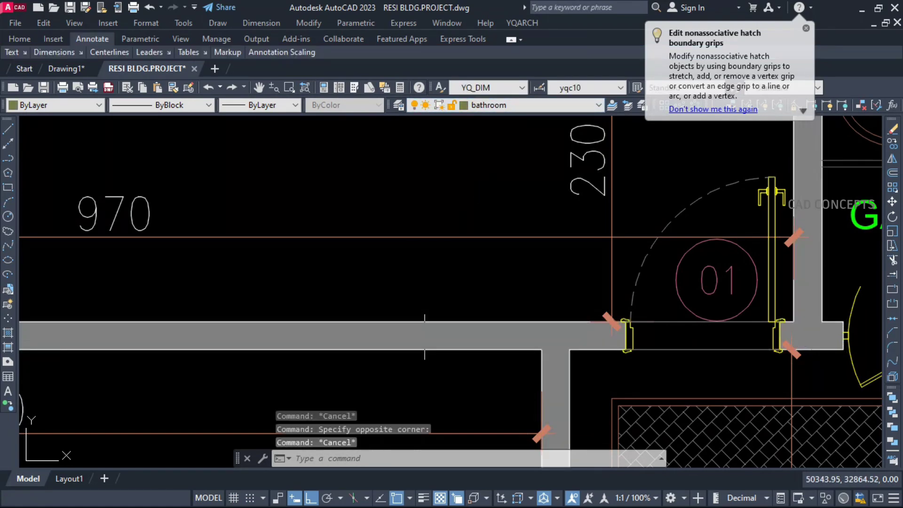
- Erase the whole wall hatch layer with ELAY and make GLHATCH the current layer
{"action": "type", "text": "ELAY"}
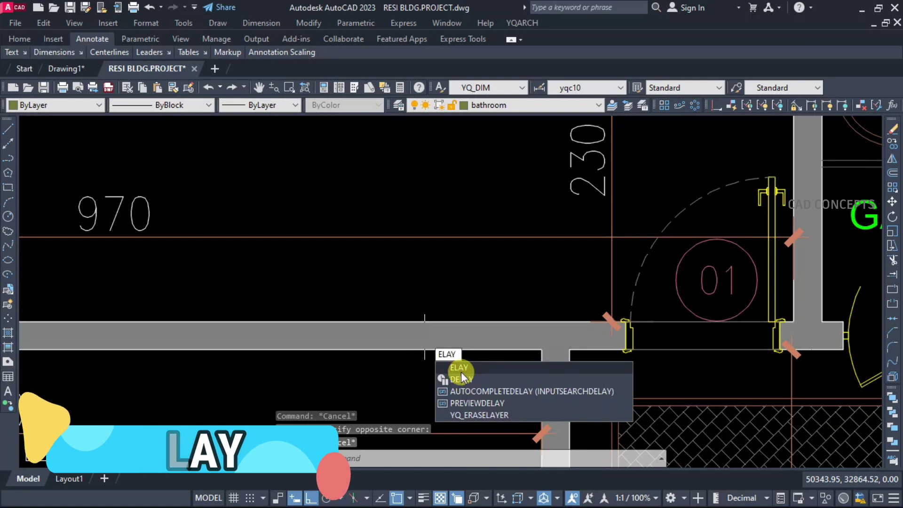
{"action": "key", "text": "Return"}
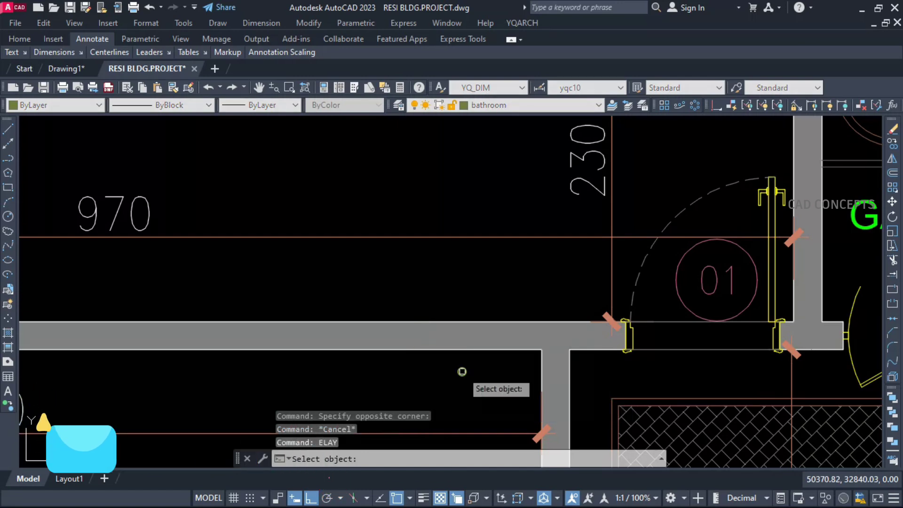
{"action": "left_click", "coordinate": [554, 345]}
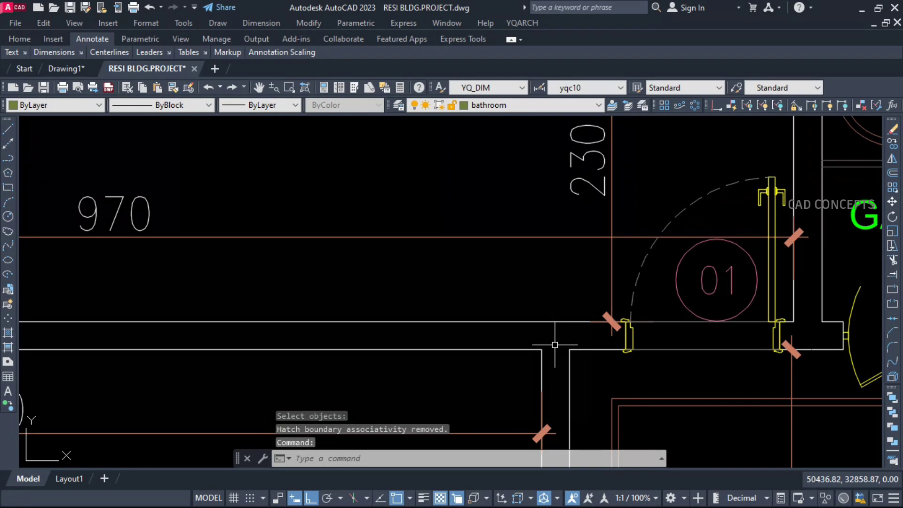
{"action": "left_click", "coordinate": [500, 105]}
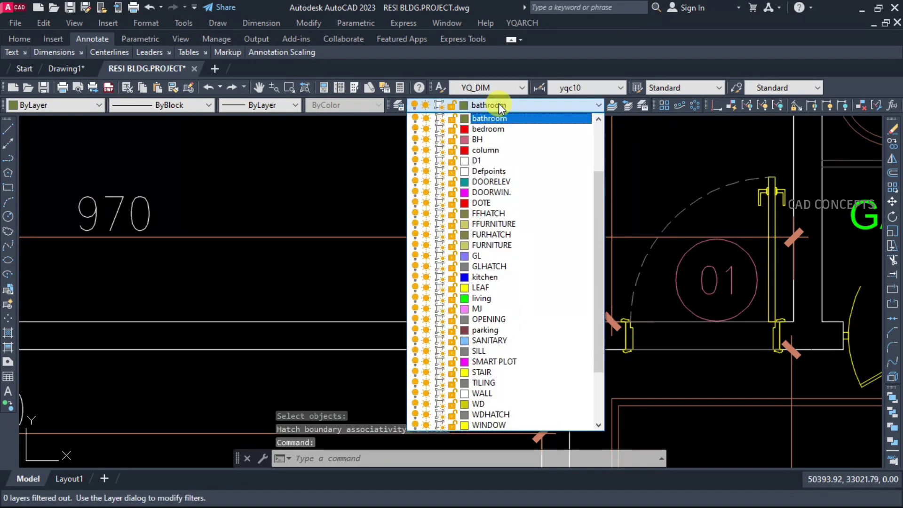
{"action": "left_click", "coordinate": [489, 265]}
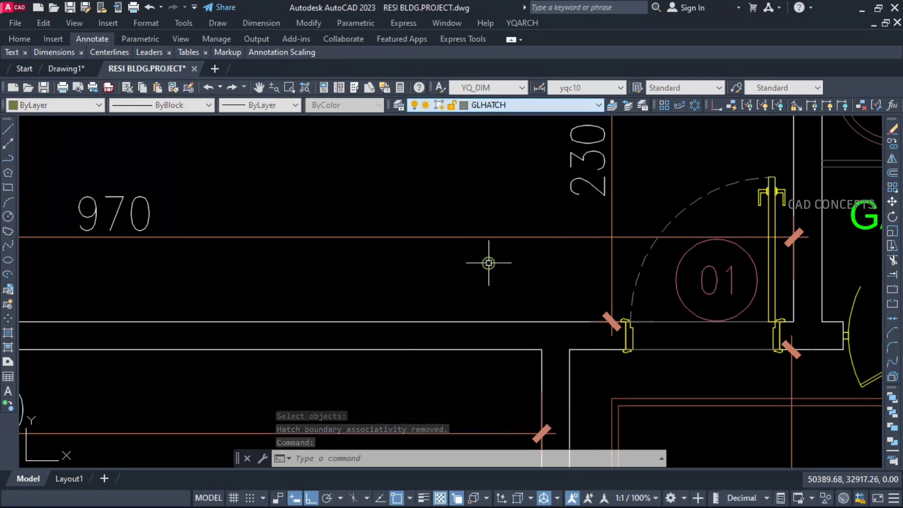
{"action": "scroll", "coordinate": [489, 264], "scroll_direction": "down", "scroll_amount": 8}
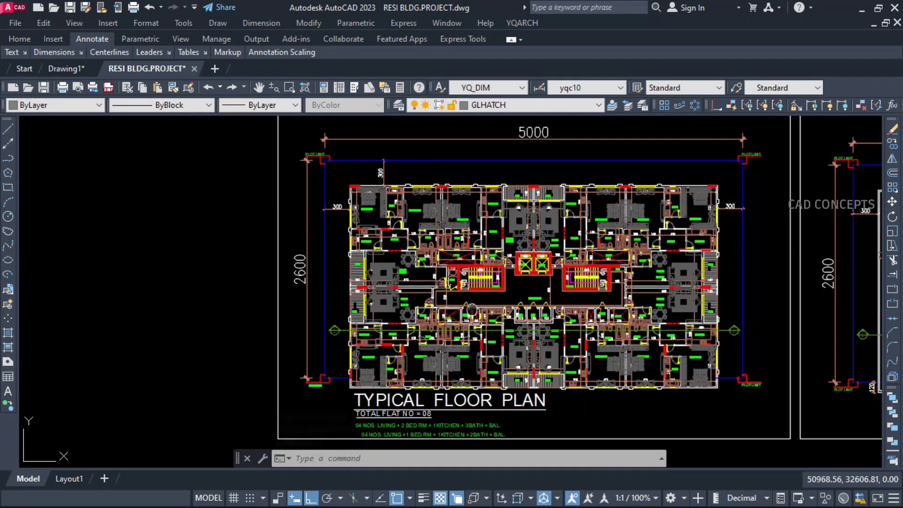
- Pan over the floor plan and browse the layer list without changing layers
{"action": "middle_click_drag", "start_coordinate": [473, 309], "coordinate": [404, 324]}
{"action": "scroll", "coordinate": [533, 224], "scroll_direction": "up", "scroll_amount": 5}
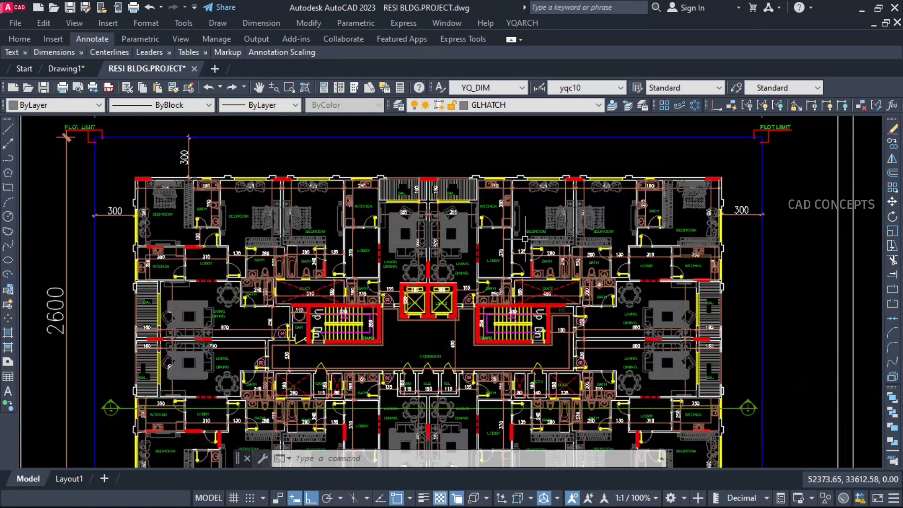
{"action": "left_click", "coordinate": [489, 106]}
{"action": "scroll", "coordinate": [488, 387], "scroll_direction": "down", "scroll_amount": 1}
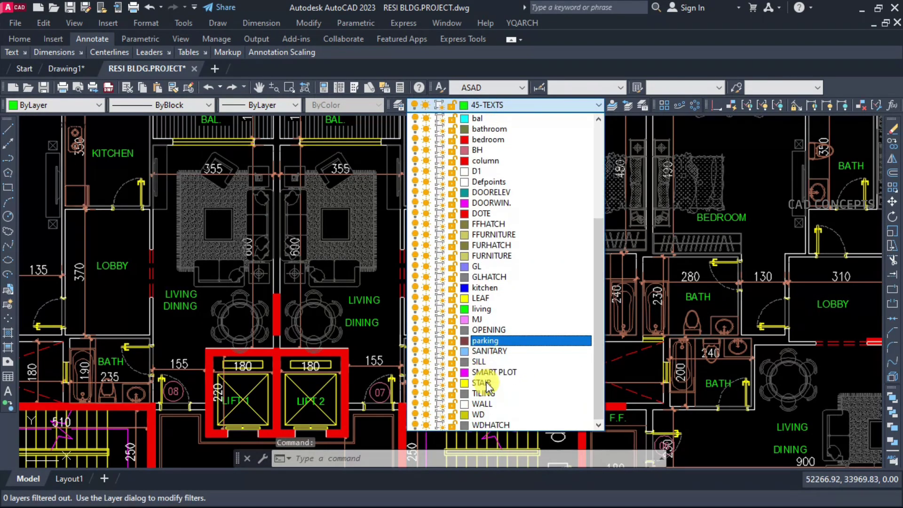
{"action": "scroll", "coordinate": [489, 388], "scroll_direction": "down", "scroll_amount": 3}
{"action": "scroll", "coordinate": [490, 202], "scroll_direction": "up", "scroll_amount": 5}
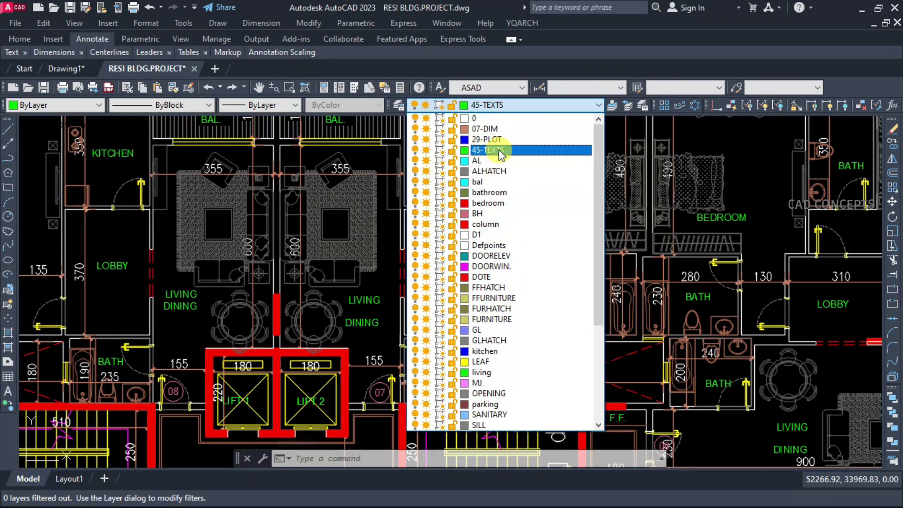
{"action": "left_click", "coordinate": [614, 144]}
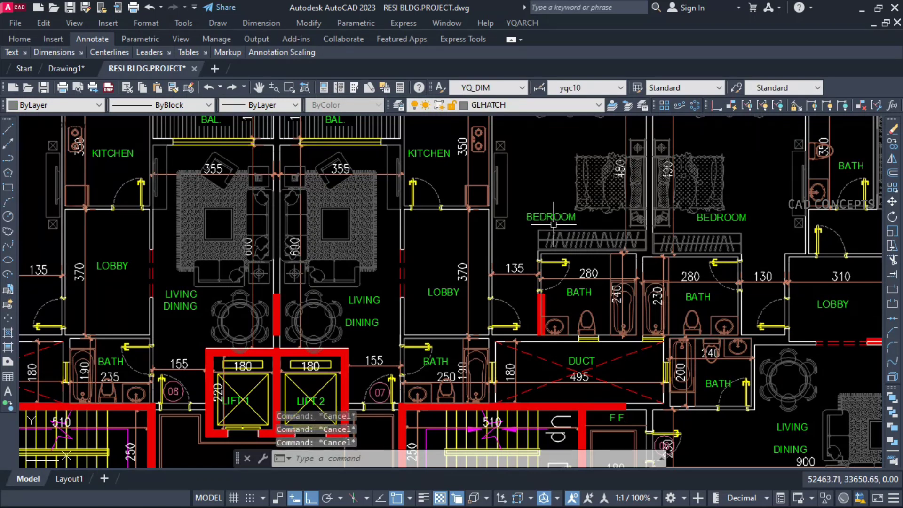
- Erase all 188 room-name labels with ELAY by picking a single label
{"action": "type", "text": "ELAY"}
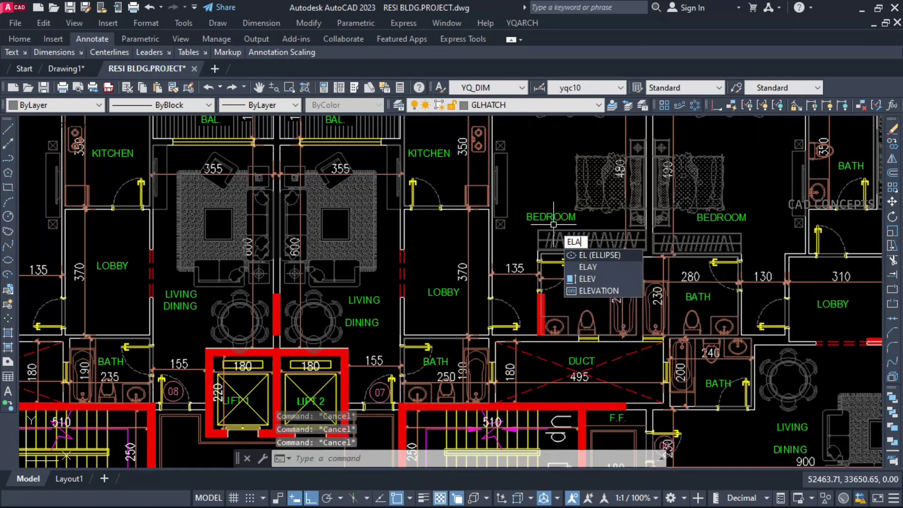
{"action": "left_click", "coordinate": [577, 257]}
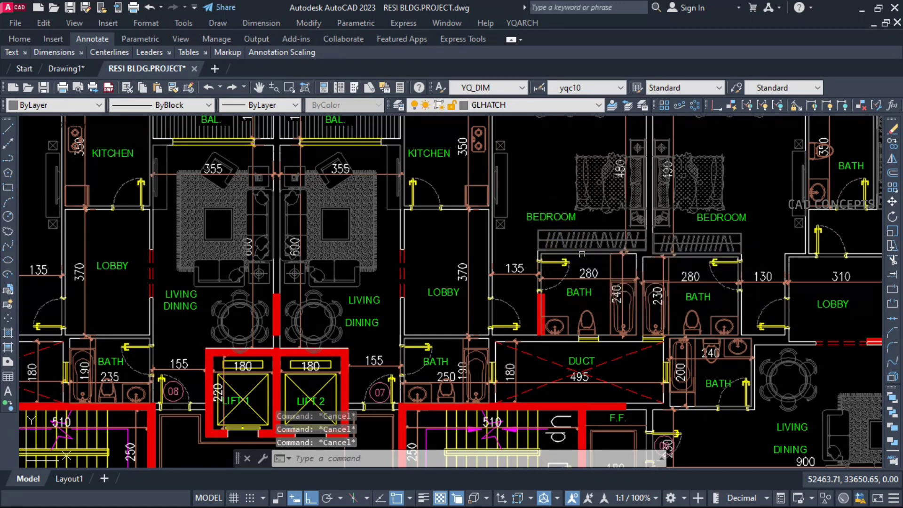
{"action": "left_click", "coordinate": [553, 216]}
{"action": "key", "text": "Return"}
{"action": "scroll", "coordinate": [472, 235], "scroll_direction": "down", "scroll_amount": 5}
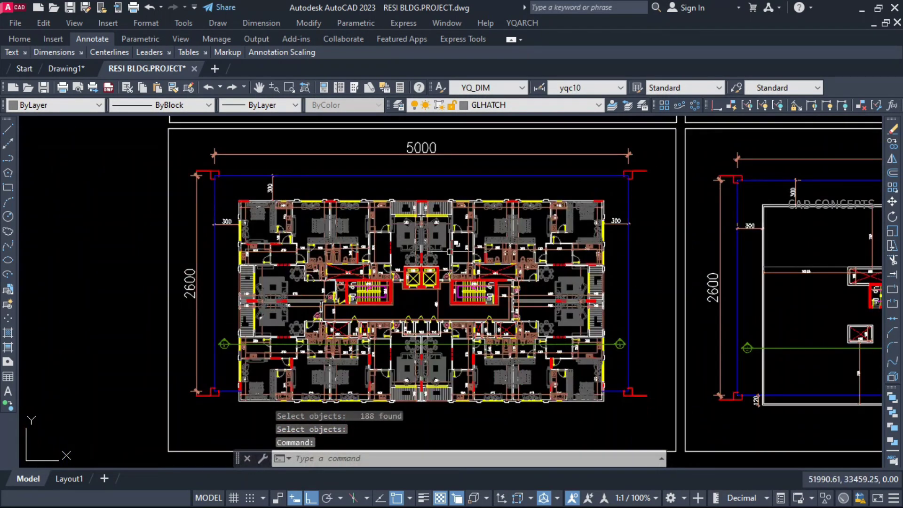
{"action": "scroll", "coordinate": [443, 262], "scroll_direction": "down", "scroll_amount": 3}
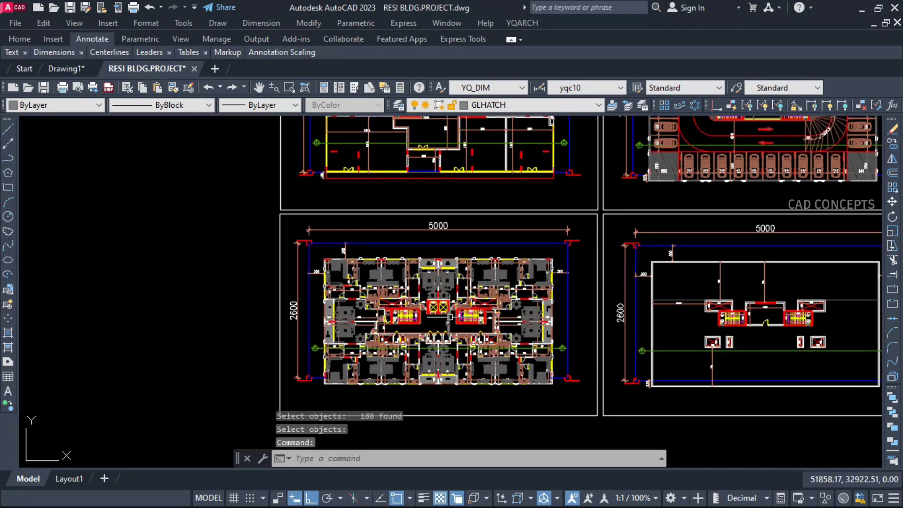
- Pan toward the upper floor plan and clear the current selection
{"action": "middle_click_drag", "start_coordinate": [451, 317], "coordinate": [449, 357]}
{"action": "scroll", "coordinate": [409, 155], "scroll_direction": "up", "scroll_amount": 2}
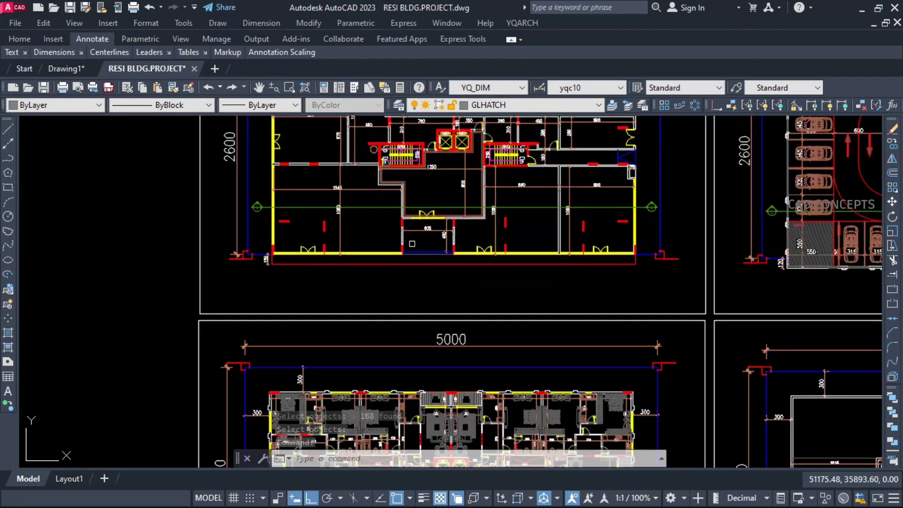
{"action": "scroll", "coordinate": [397, 376], "scroll_direction": "up", "scroll_amount": 5}
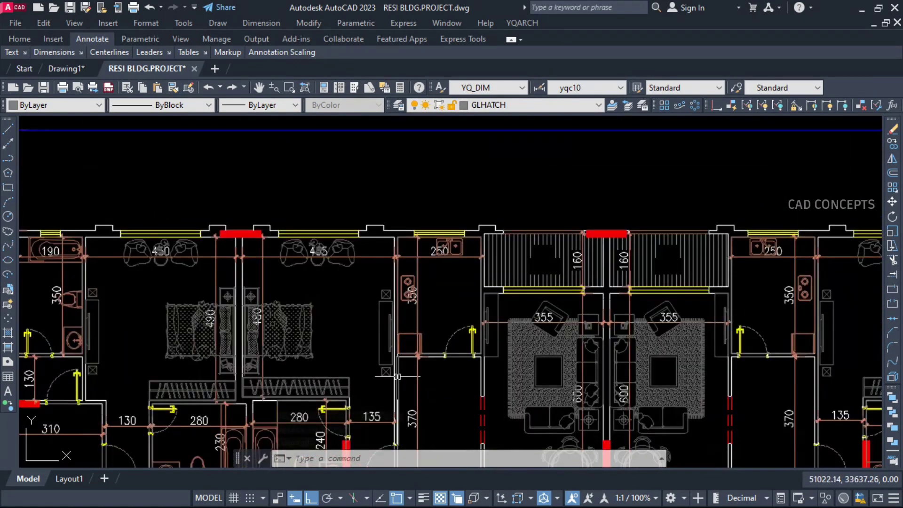
{"action": "left_click", "coordinate": [487, 104]}
{"action": "left_click", "coordinate": [489, 108]}
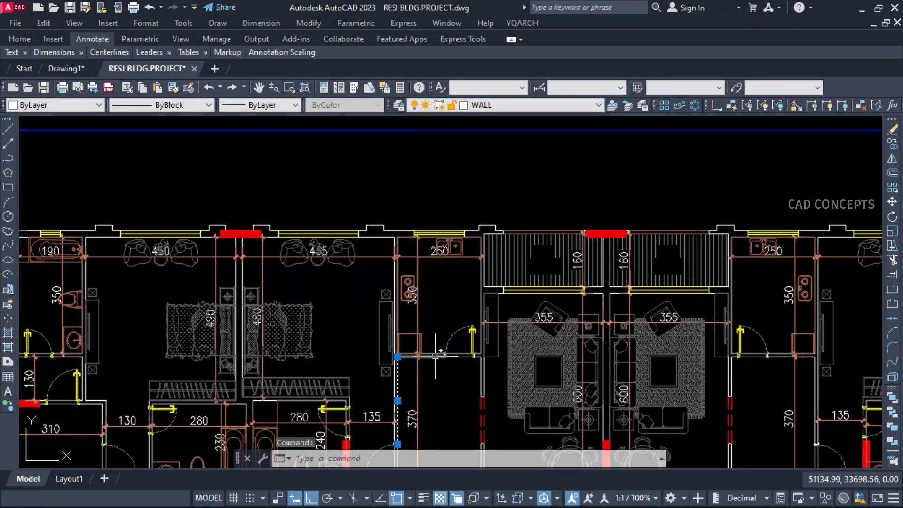
{"action": "key", "text": "Escape"}
- Erase the wall-line layer with ELAY, inspect the plans, then undo to restore the walls
{"action": "type", "text": "ELAY"}
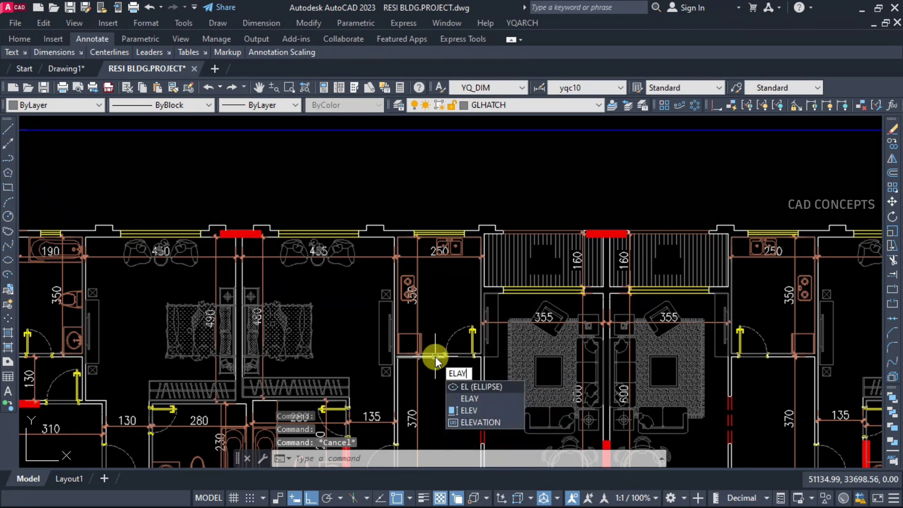
{"action": "left_click", "coordinate": [472, 388]}
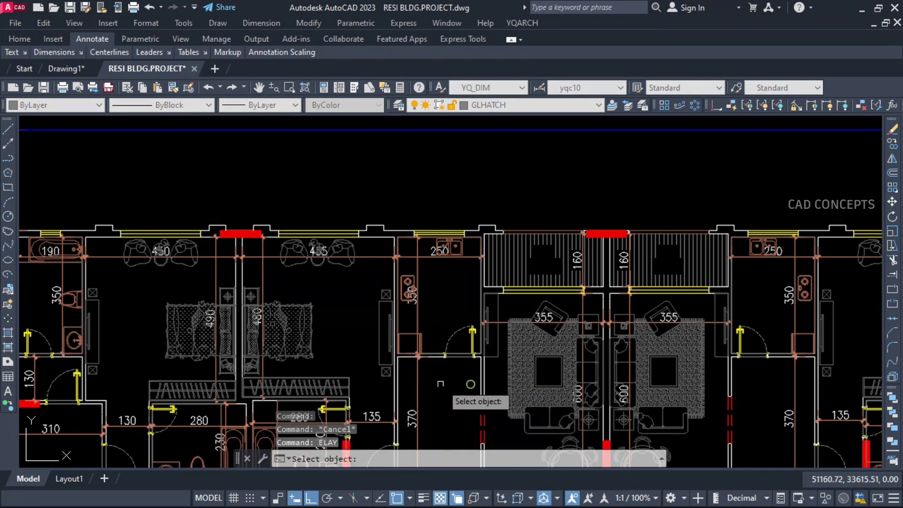
{"action": "left_click", "coordinate": [398, 383]}
{"action": "scroll", "coordinate": [398, 383], "scroll_direction": "down", "scroll_amount": 6}
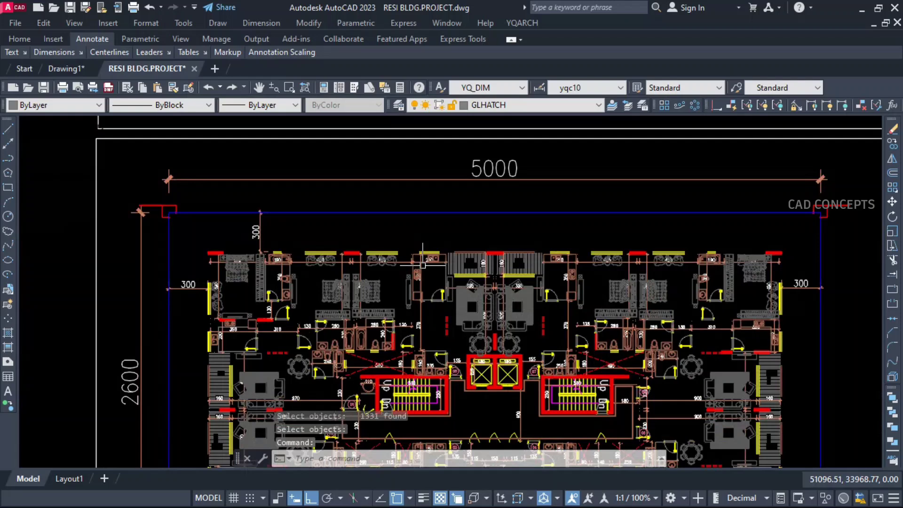
{"action": "middle_click_drag", "start_coordinate": [517, 283], "coordinate": [336, 416]}
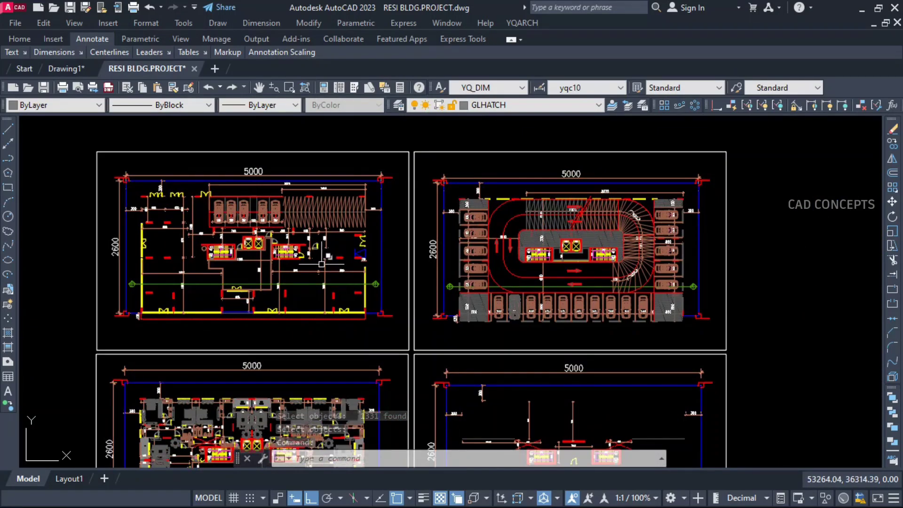
{"action": "scroll", "coordinate": [321, 263], "scroll_direction": "up", "scroll_amount": 5}
{"action": "middle_click_drag", "start_coordinate": [322, 264], "coordinate": [504, 274]}
{"action": "scroll", "coordinate": [503, 274], "scroll_direction": "up", "scroll_amount": 2}
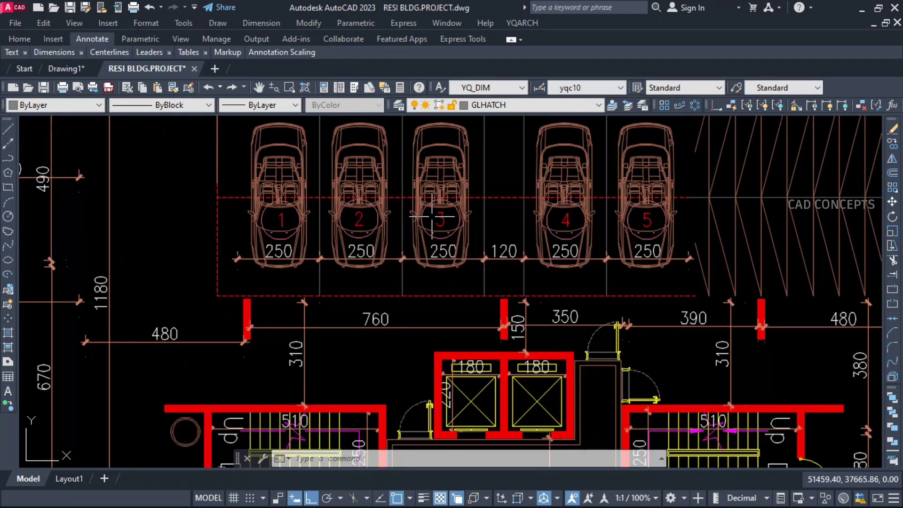
{"action": "scroll", "coordinate": [475, 211], "scroll_direction": "down", "scroll_amount": 5}
{"action": "scroll", "coordinate": [358, 208], "scroll_direction": "down", "scroll_amount": 5}
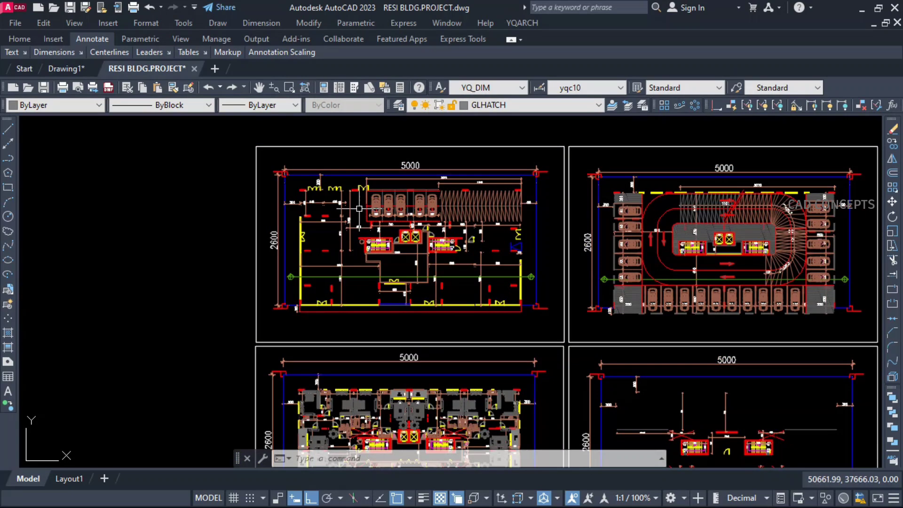
{"action": "key", "text": "ctrl+z"}
{"action": "key", "text": "ctrl+z"}
{"action": "key", "text": "ctrl+z"}
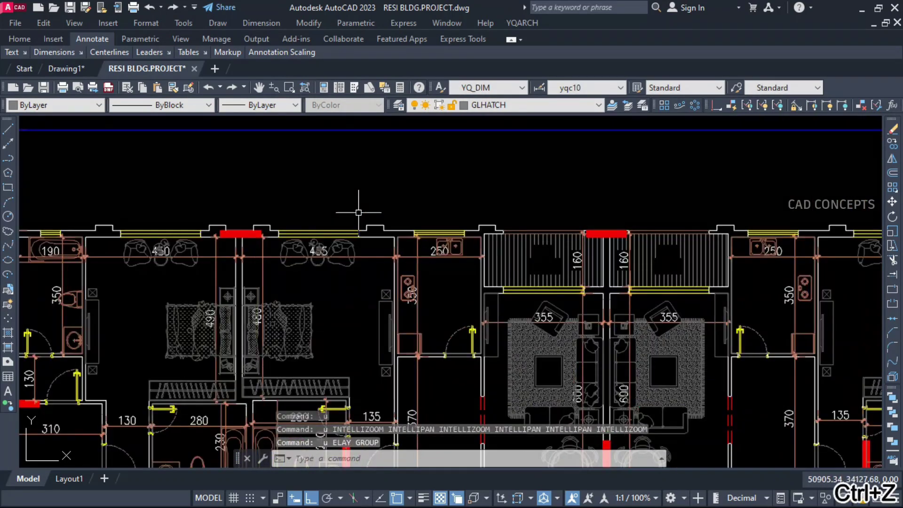
{"action": "key", "text": "ctrl+z"}
{"action": "key", "text": "ctrl+z"}
{"action": "key", "text": "ctrl+z"}
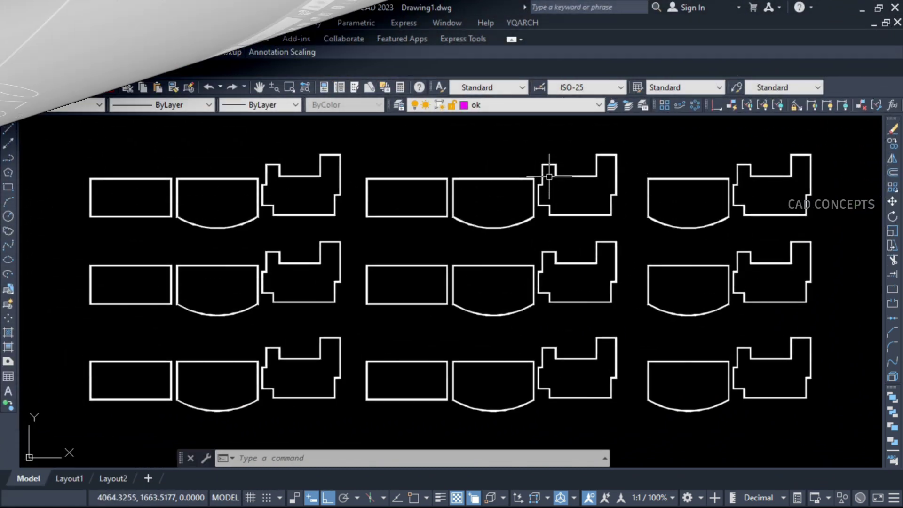
- Switch the model space background to grey with BGGREY
{"action": "mouse_move", "coordinate": [447, 327]}
{"action": "middle_mouse_down"}
{"action": "mouse_move", "coordinate": [425, 332]}
{"action": "mouse_move", "coordinate": [439, 333]}
{"action": "middle_mouse_up"}
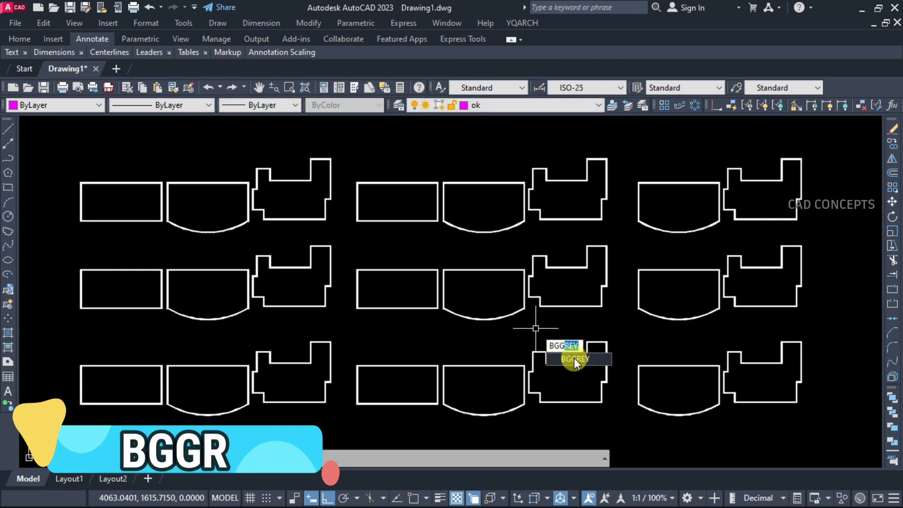
{"action": "left_click", "coordinate": [574, 359]}
{"action": "scroll", "coordinate": [332, 320], "scroll_direction": "down", "scroll_amount": 4}
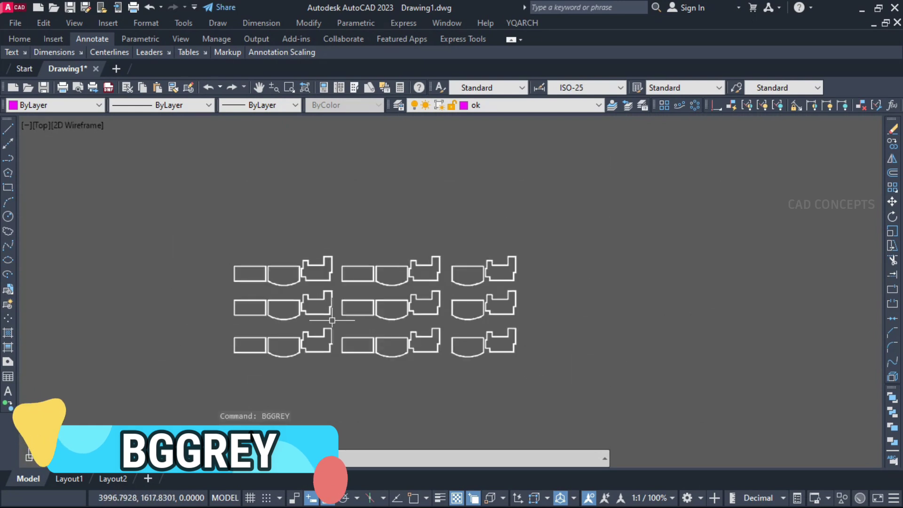
{"action": "scroll", "coordinate": [332, 320], "scroll_direction": "up", "scroll_amount": 4}
{"action": "key", "text": "Escape"}
{"action": "key", "text": "Escape"}
{"action": "scroll", "coordinate": [313, 339], "scroll_direction": "down", "scroll_amount": 2}
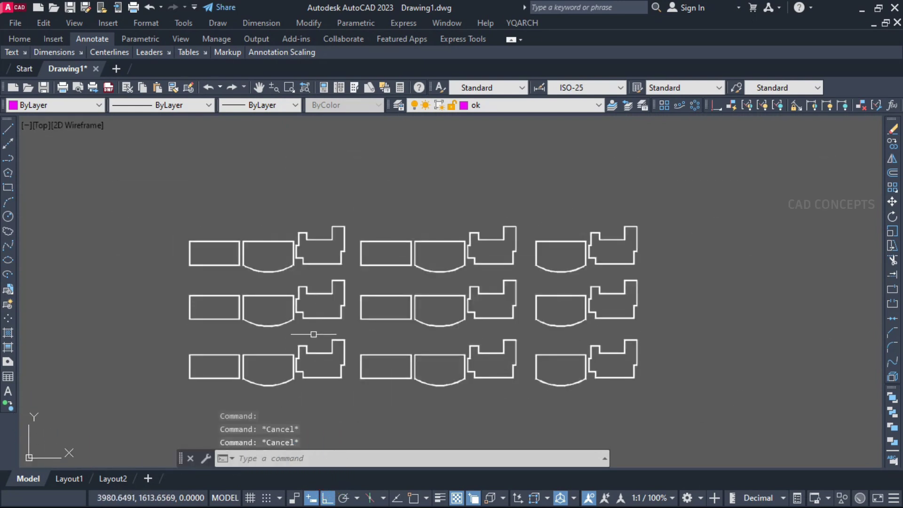
{"action": "left_click", "coordinate": [138, 191]}
{"action": "key", "text": "Escape"}
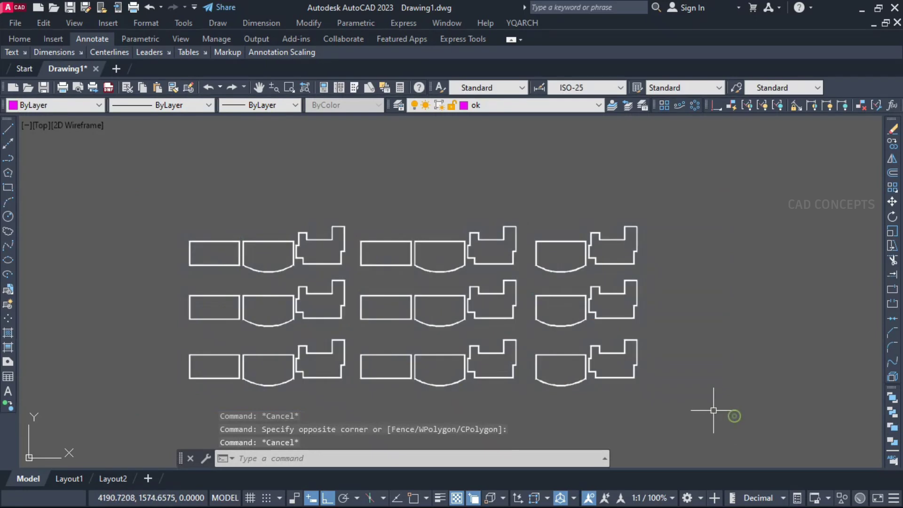
{"action": "scroll", "coordinate": [366, 338], "scroll_direction": "up", "scroll_amount": 2}
{"action": "mouse_move", "coordinate": [366, 338]}
{"action": "middle_mouse_down"}
{"action": "mouse_move", "coordinate": [373, 343]}
{"action": "mouse_move", "coordinate": [363, 334]}
{"action": "middle_mouse_up"}
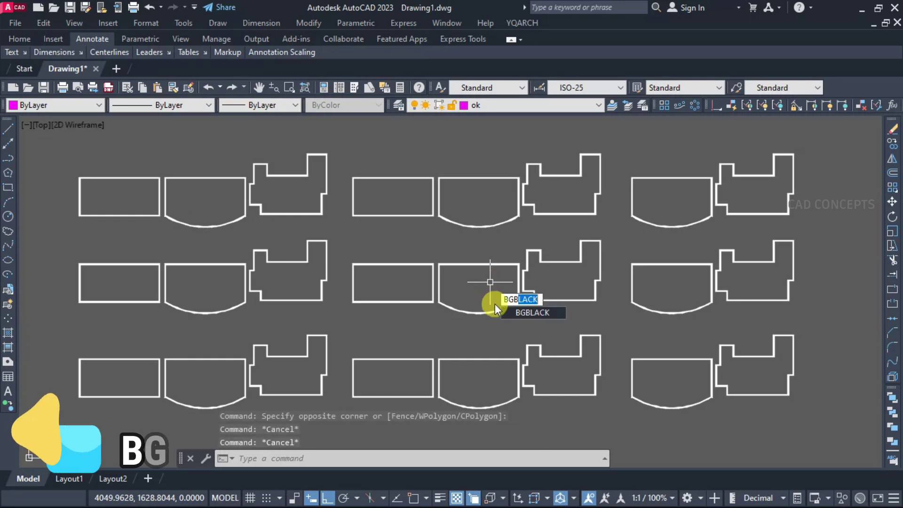
- Alternate the background between black and grey using BGBLACK and BGGREY
{"action": "left_click", "coordinate": [522, 314]}
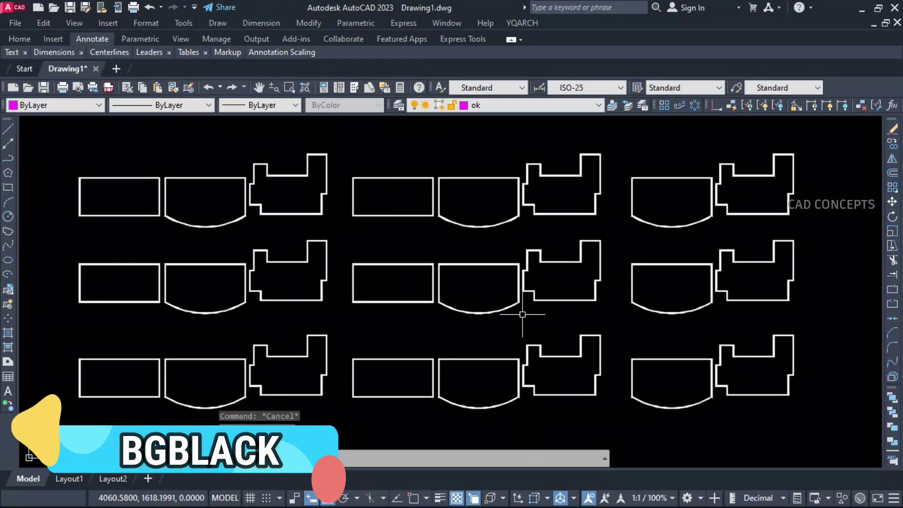
{"action": "scroll", "coordinate": [434, 285], "scroll_direction": "down", "scroll_amount": 2}
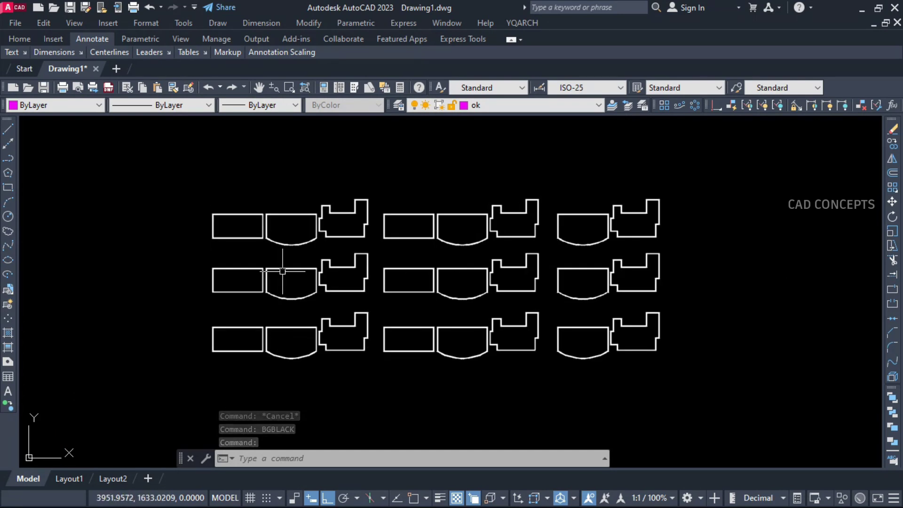
{"action": "type", "text": "BGG"}
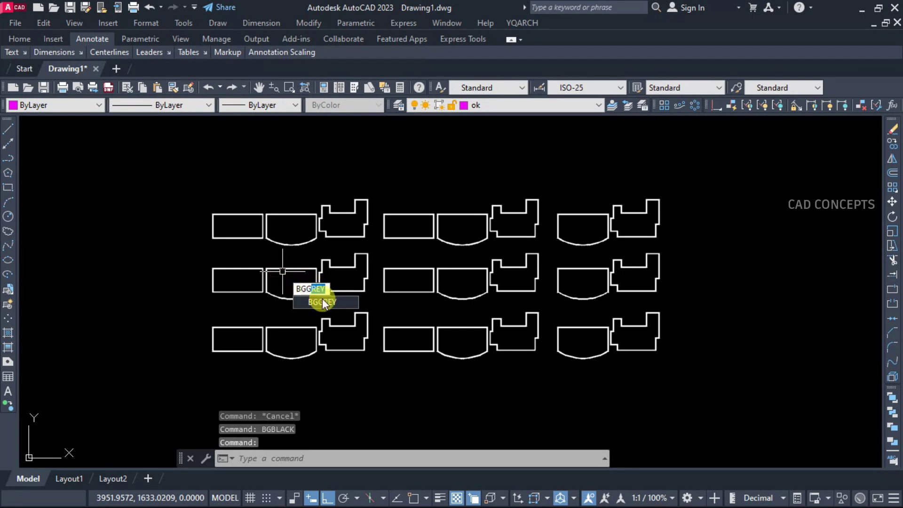
{"action": "left_click", "coordinate": [323, 302]}
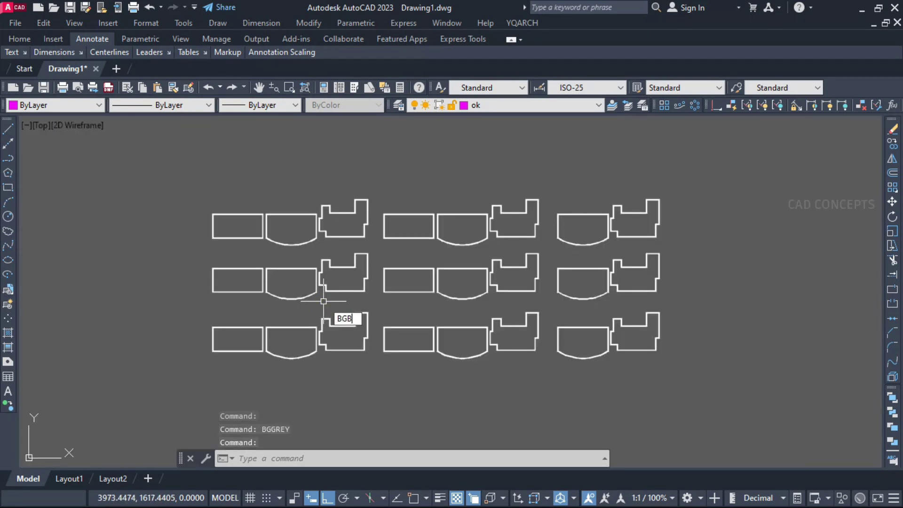
{"action": "left_click", "coordinate": [345, 332]}
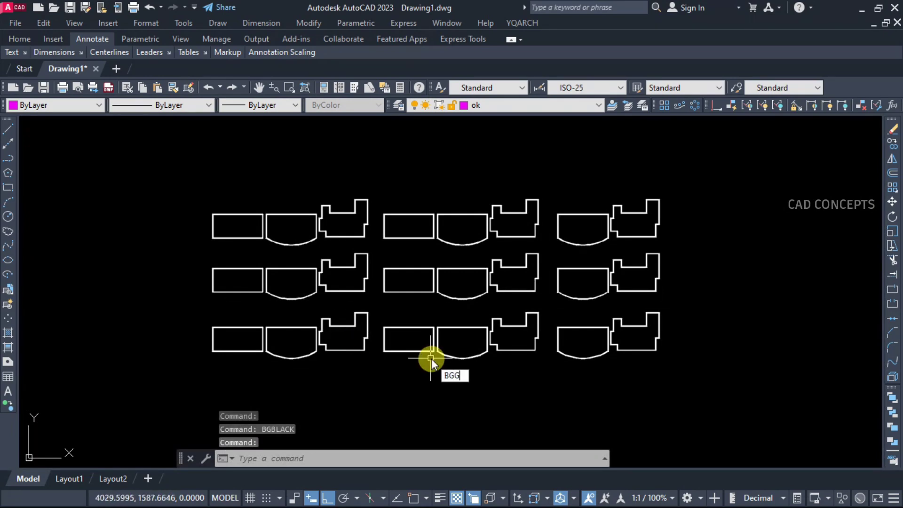
{"action": "left_click", "coordinate": [455, 389]}
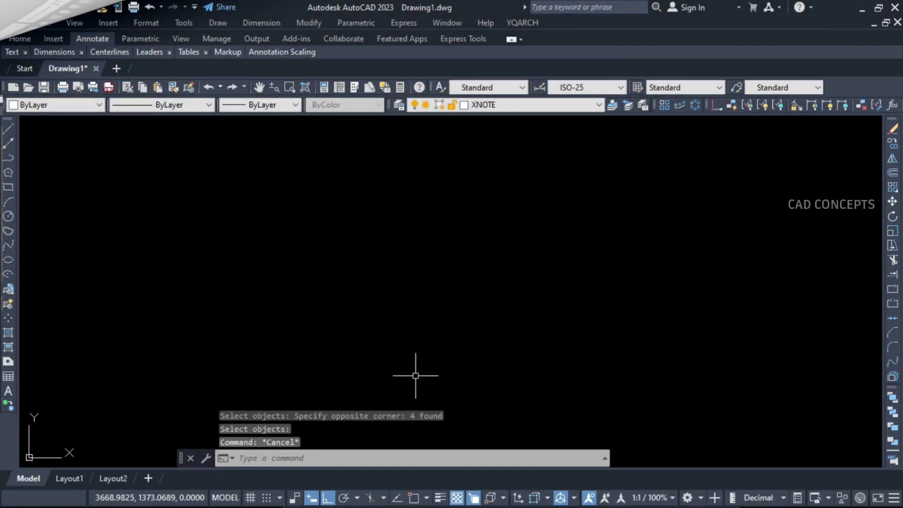
- Run BRICK and draw the first brick wall, 3 courses high
{"action": "key", "text": "Escape"}
{"action": "key", "text": "Escape"}
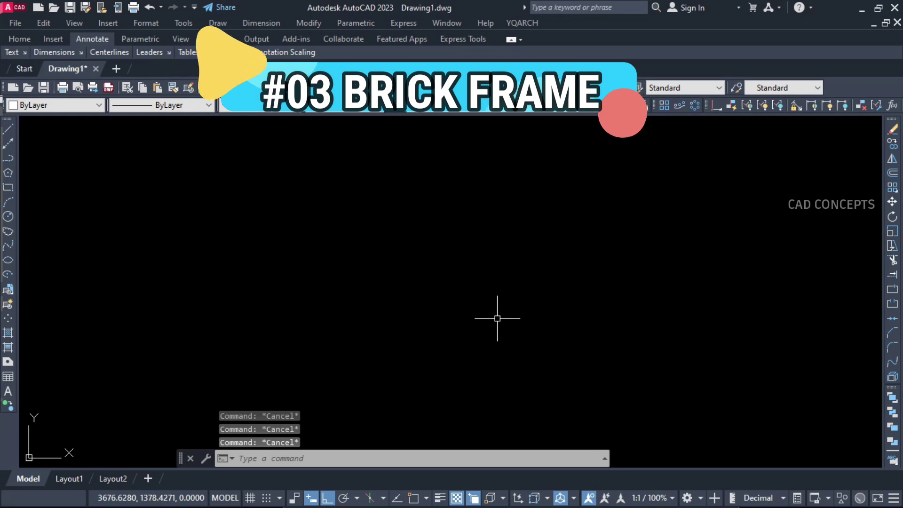
{"action": "type", "text": "BRICK"}
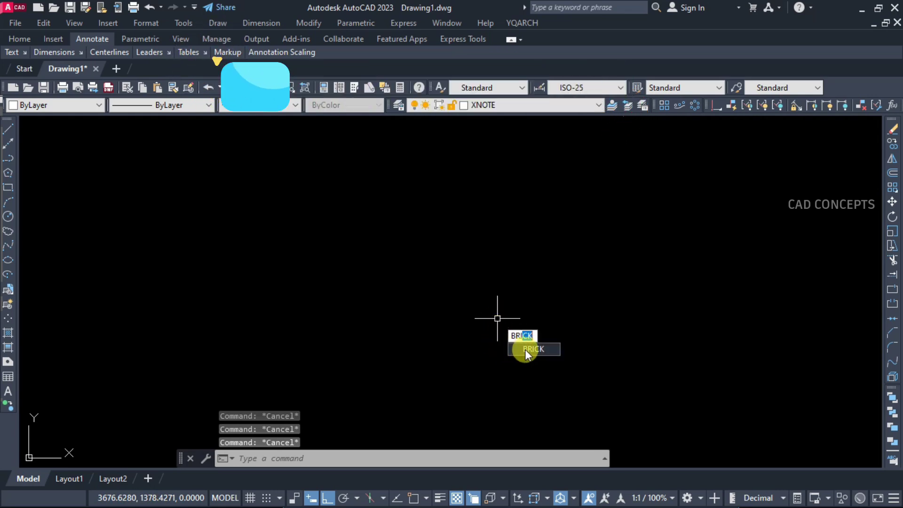
{"action": "key", "text": "Return"}
{"action": "left_click", "coordinate": [341, 412]}
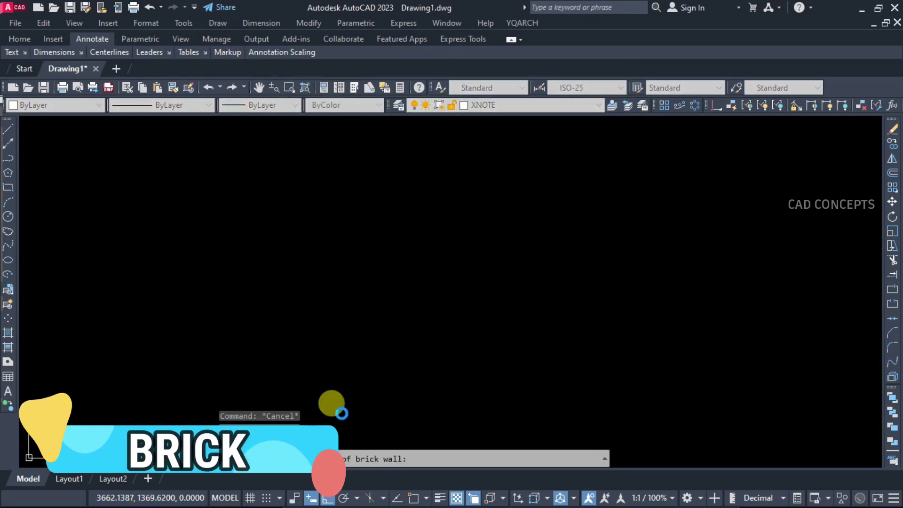
{"action": "scroll", "coordinate": [341, 409], "scroll_direction": "up", "scroll_amount": 5}
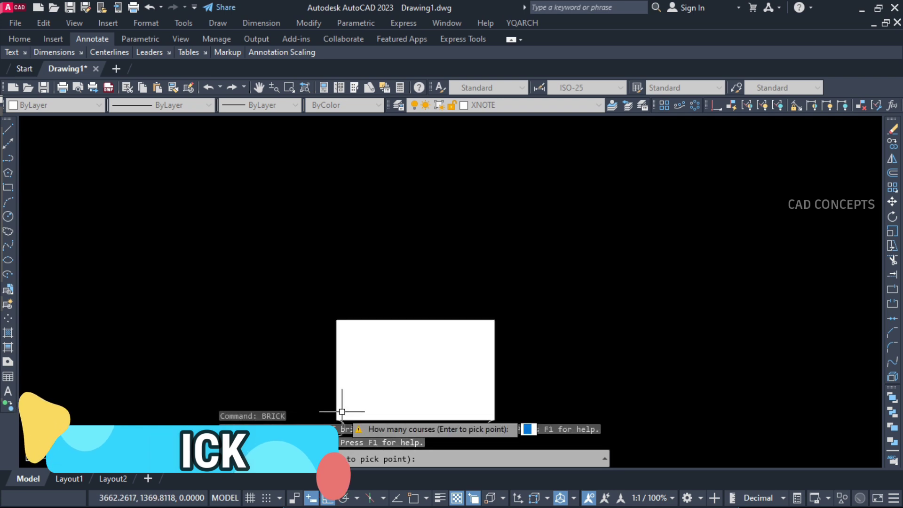
{"action": "scroll", "coordinate": [376, 339], "scroll_direction": "down", "scroll_amount": 2}
{"action": "middle_click_drag", "start_coordinate": [542, 298], "coordinate": [540, 338]}
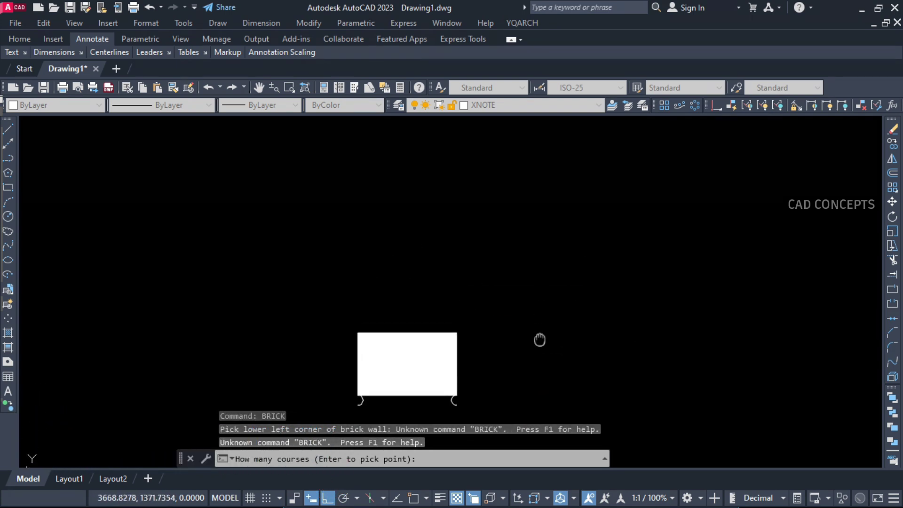
{"action": "type", "text": "3"}
{"action": "key", "text": "Return"}
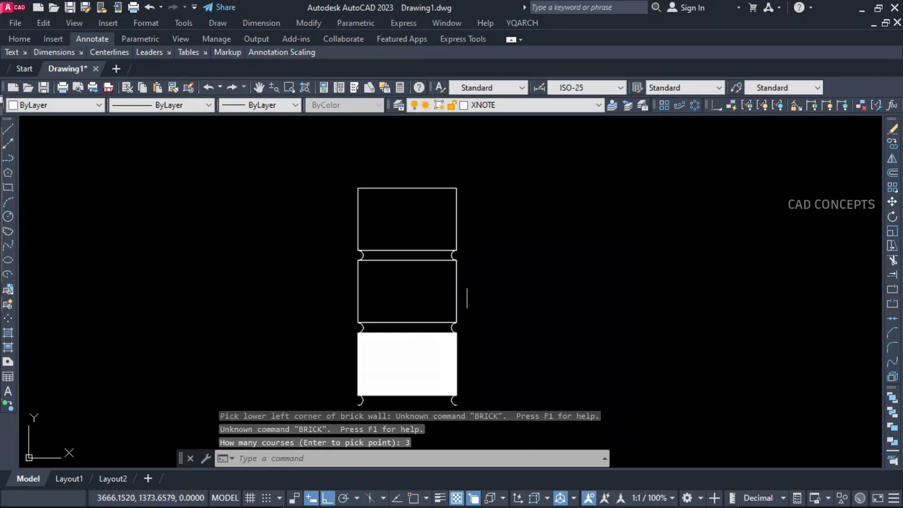
- Add the four-course and five-course brick walls to the right
{"action": "middle_click_drag", "start_coordinate": [467, 297], "coordinate": [275, 303]}
{"action": "key", "text": "Return"}
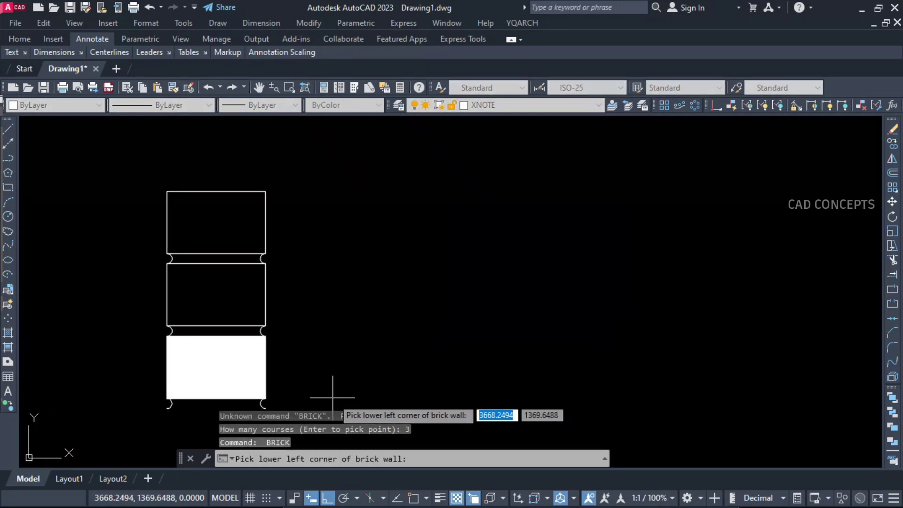
{"action": "left_click", "coordinate": [332, 401]}
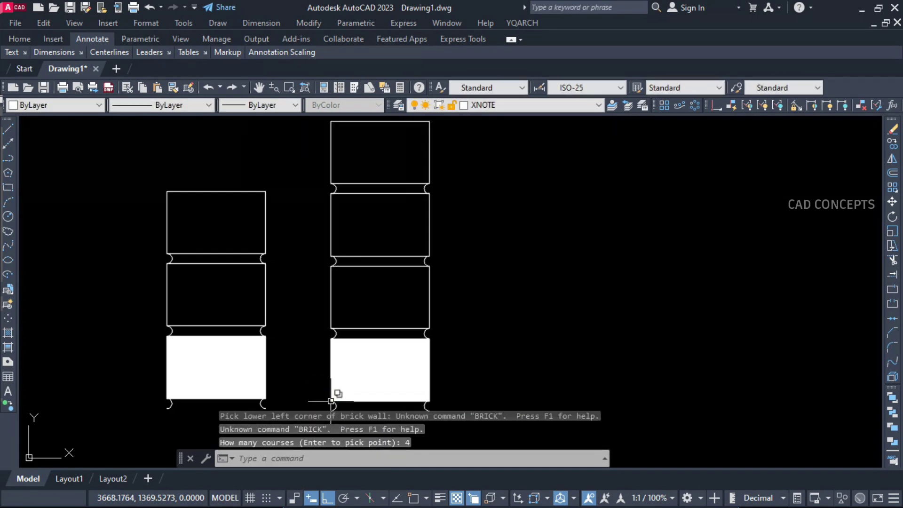
{"action": "scroll", "coordinate": [280, 334], "scroll_direction": "down", "scroll_amount": 1}
{"action": "middle_click_drag", "start_coordinate": [348, 351], "coordinate": [279, 345]}
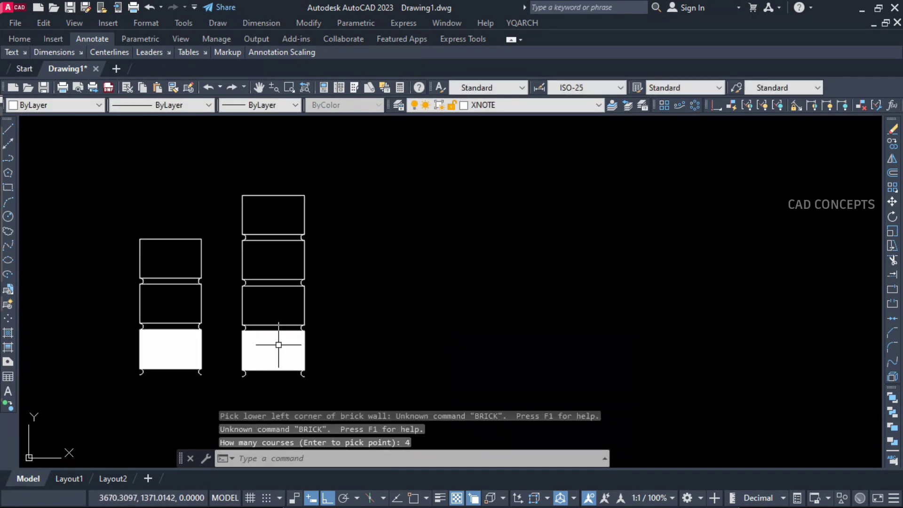
{"action": "key", "text": "Return"}
{"action": "left_click", "coordinate": [363, 376]}
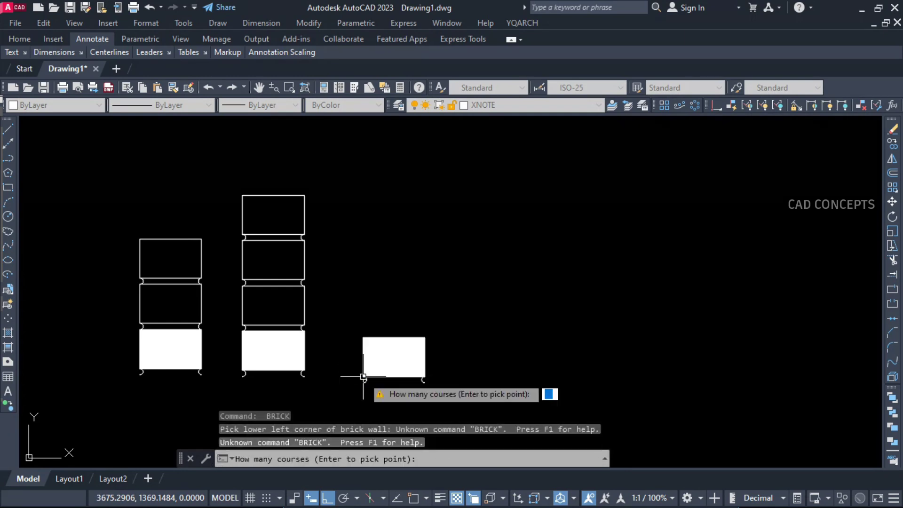
{"action": "key", "text": "Return"}
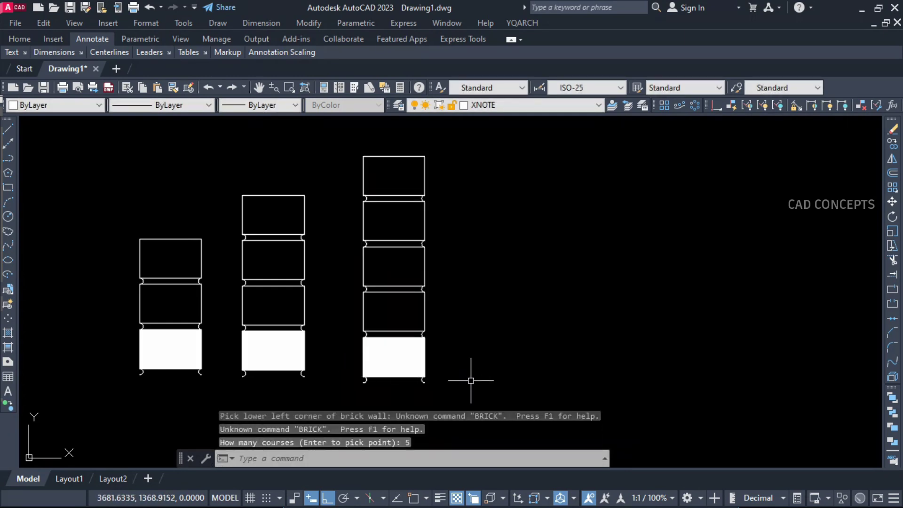
- Add the six-course and seven-course brick walls next in the row
{"action": "key", "text": "Return"}
{"action": "left_click", "coordinate": [510, 380]}
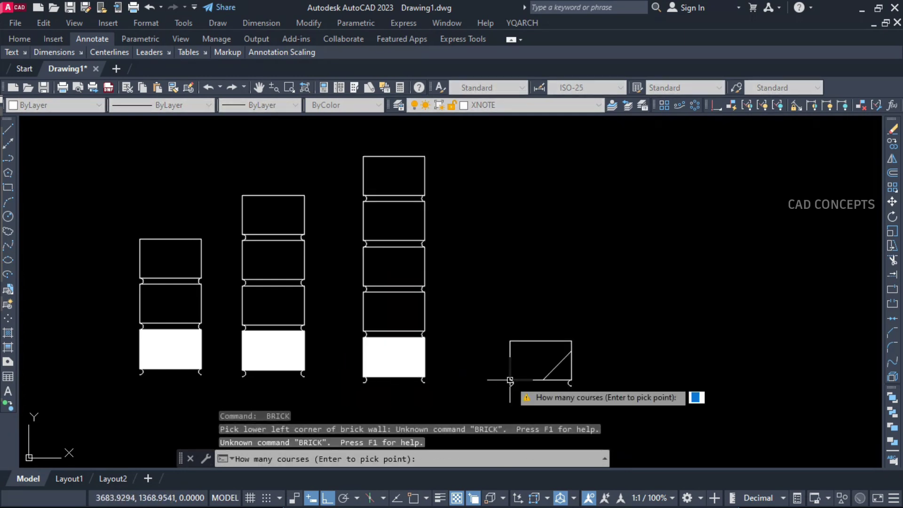
{"action": "type", "text": "6"}
{"action": "key", "text": "Return"}
{"action": "scroll", "coordinate": [488, 369], "scroll_direction": "down", "scroll_amount": 2}
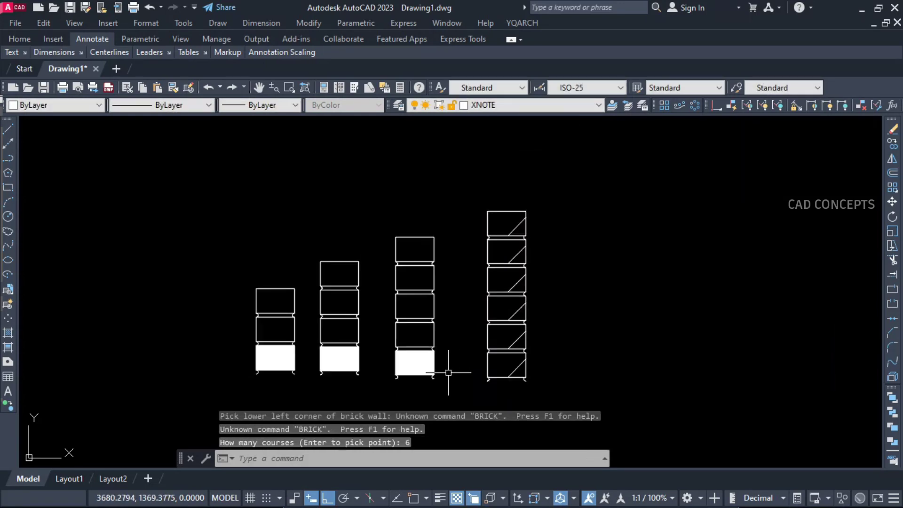
{"action": "middle_click_drag", "start_coordinate": [440, 369], "coordinate": [389, 374]}
{"action": "key", "text": "Return"}
{"action": "left_click", "coordinate": [514, 377]}
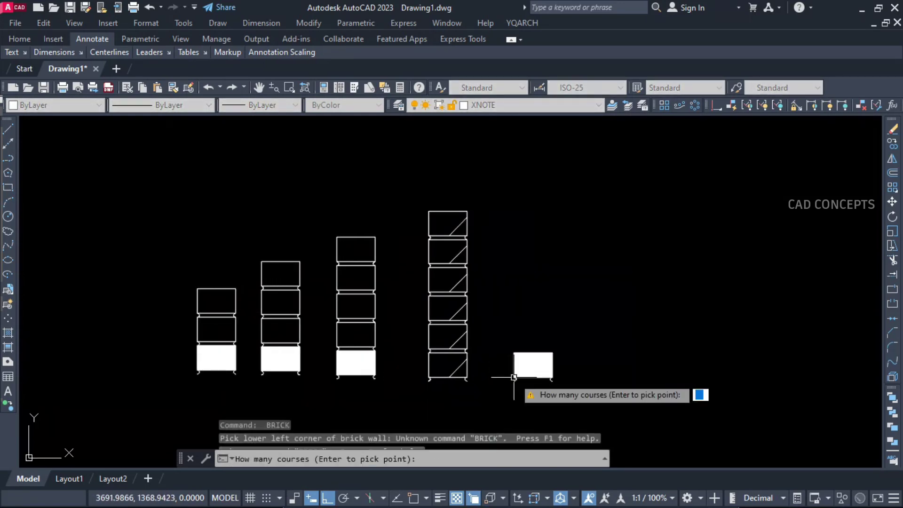
{"action": "type", "text": "7"}
{"action": "key", "text": "Return"}
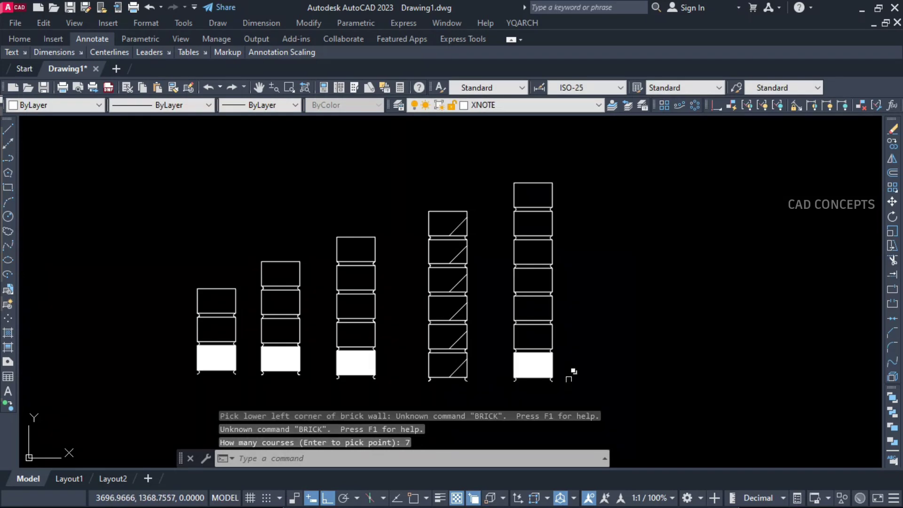
- Add the eight-course and nine-course brick walls
{"action": "key", "text": "Return"}
{"action": "left_click", "coordinate": [608, 379]}
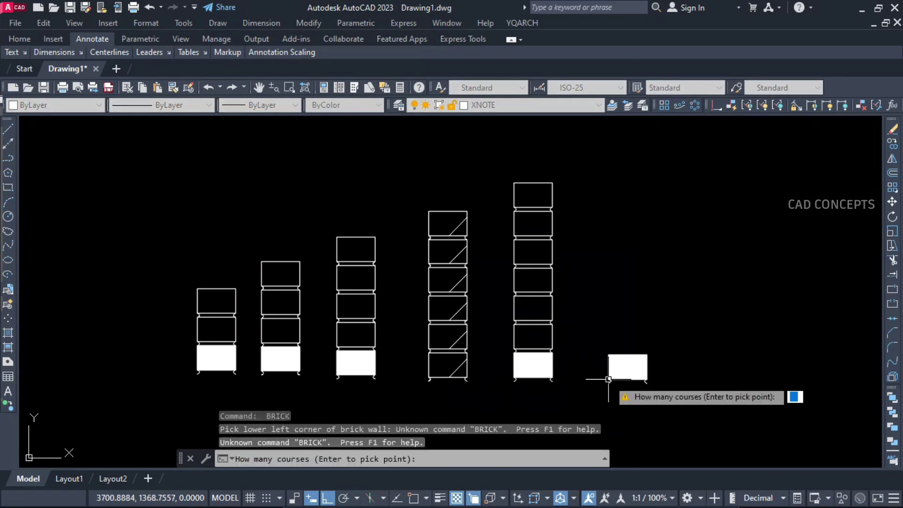
{"action": "type", "text": "8"}
{"action": "key", "text": "Return"}
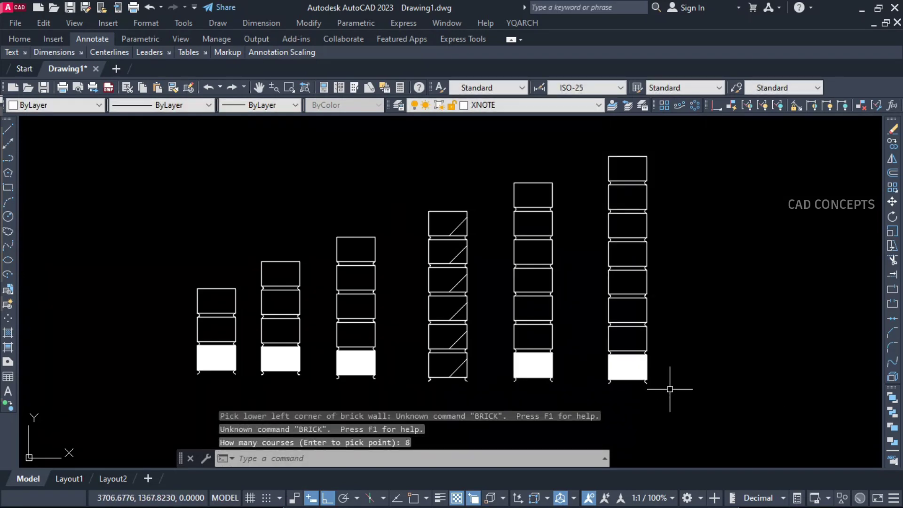
{"action": "key", "text": "Return"}
{"action": "left_click", "coordinate": [725, 383]}
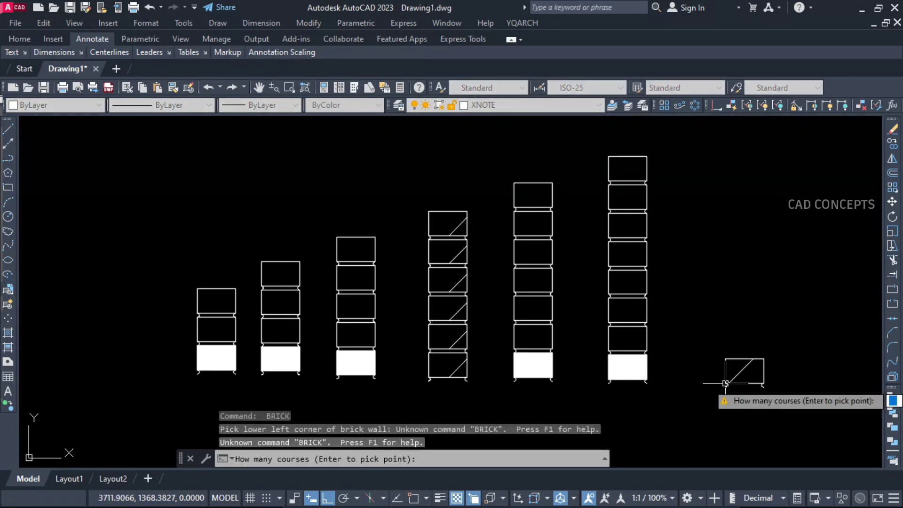
{"action": "type", "text": "9"}
{"action": "key", "text": "Return"}
{"action": "key", "text": "Return"}
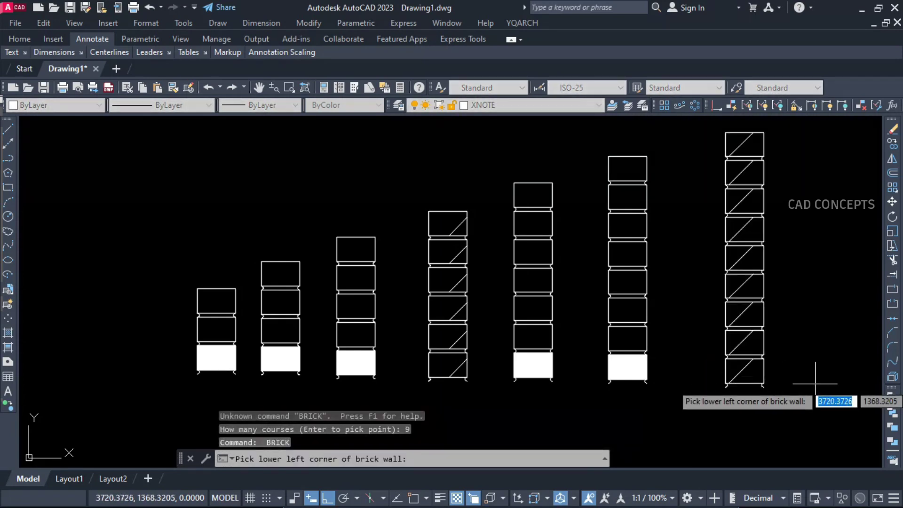
- Add the final ten-course wall and centre the whole row in view
{"action": "left_click", "coordinate": [816, 384]}
{"action": "type", "text": "1"}
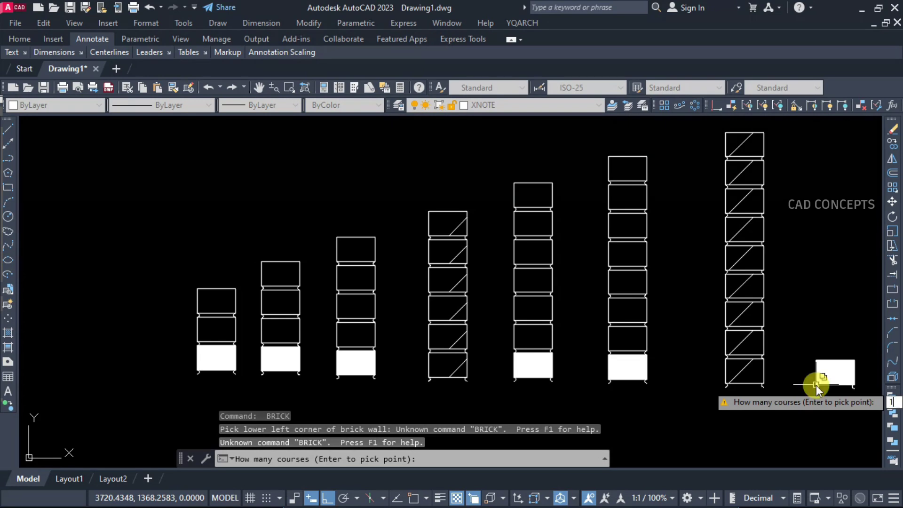
{"action": "type", "text": "0"}
{"action": "key", "text": "Return"}
{"action": "mouse_move", "coordinate": [782, 367]}
{"action": "middle_mouse_down"}
{"action": "mouse_move", "coordinate": [722, 375]}
{"action": "mouse_move", "coordinate": [704, 361]}
{"action": "middle_mouse_up"}
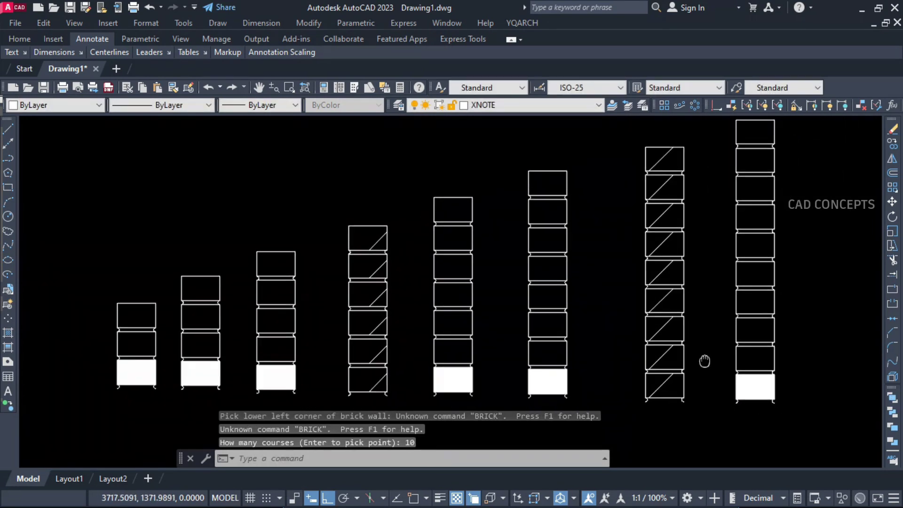
{"action": "key", "text": "Escape"}
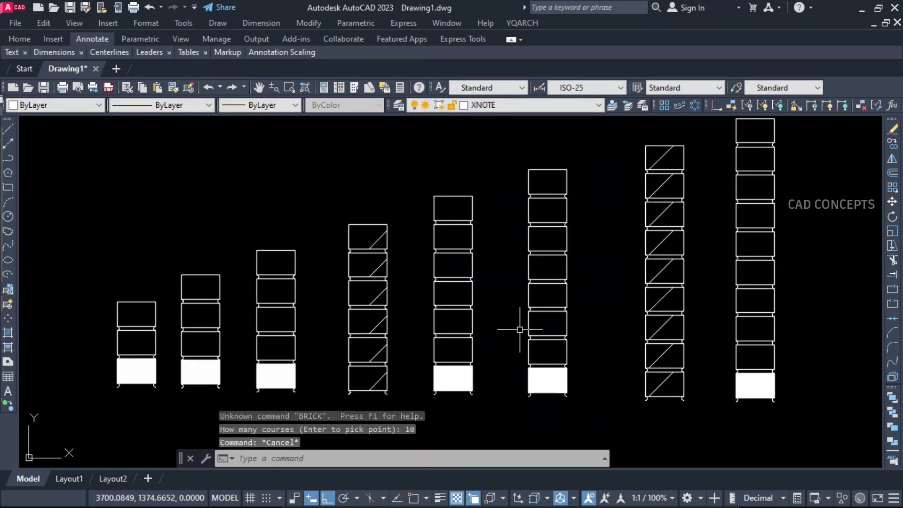
{"action": "middle_click_drag", "start_coordinate": [504, 335], "coordinate": [494, 331]}
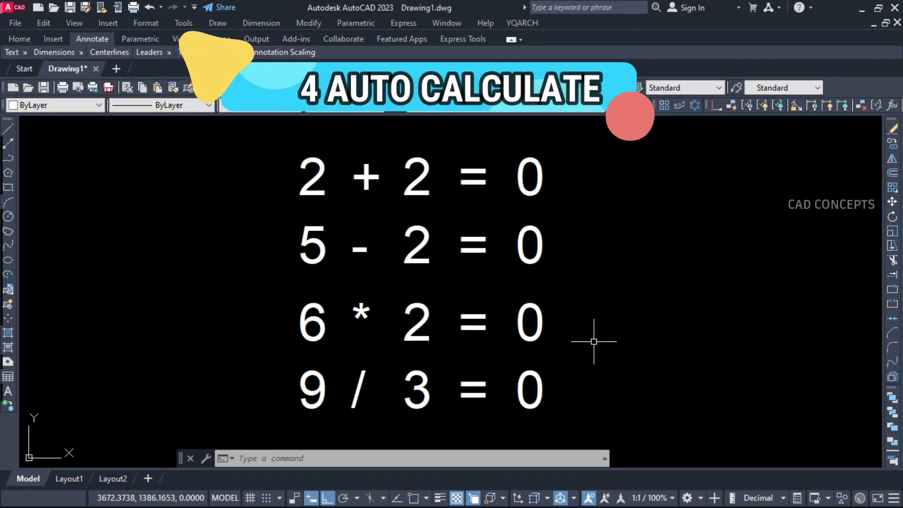
- Use CALC addition on the two 2s, replacing the top-row 0 with 4
{"action": "left_click", "coordinate": [530, 323]}
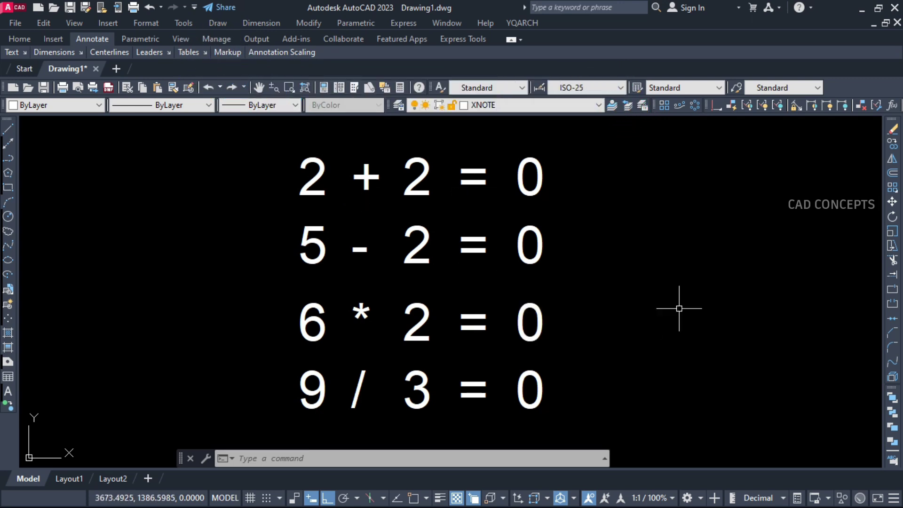
{"action": "type", "text": "CALC"}
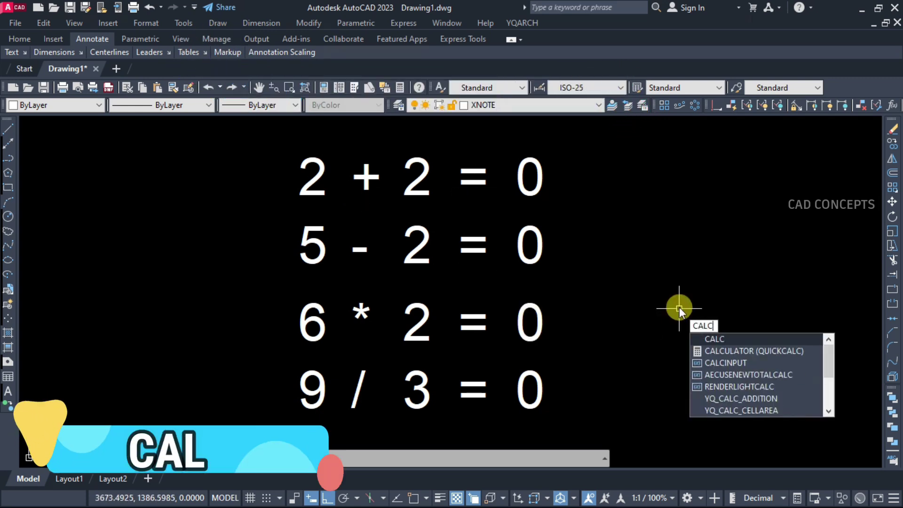
{"action": "key", "text": "Return"}
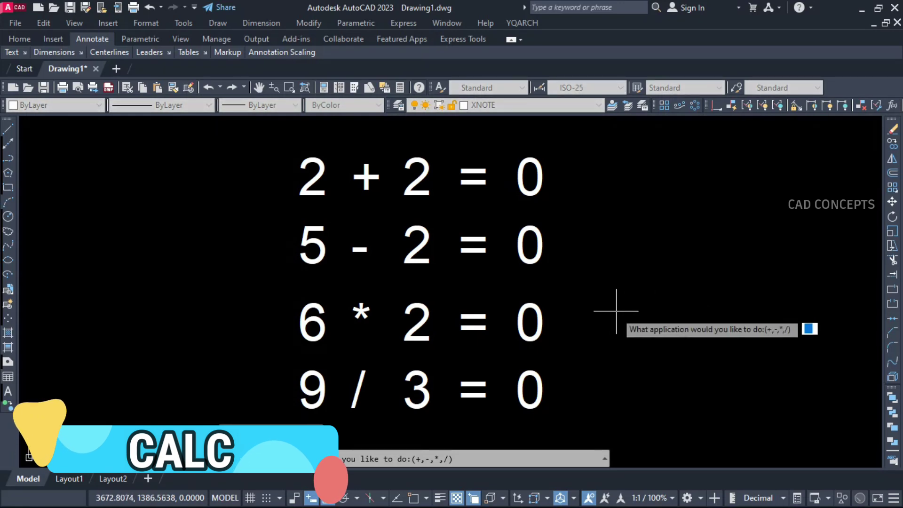
{"action": "type", "text": "+"}
{"action": "key", "text": "Return"}
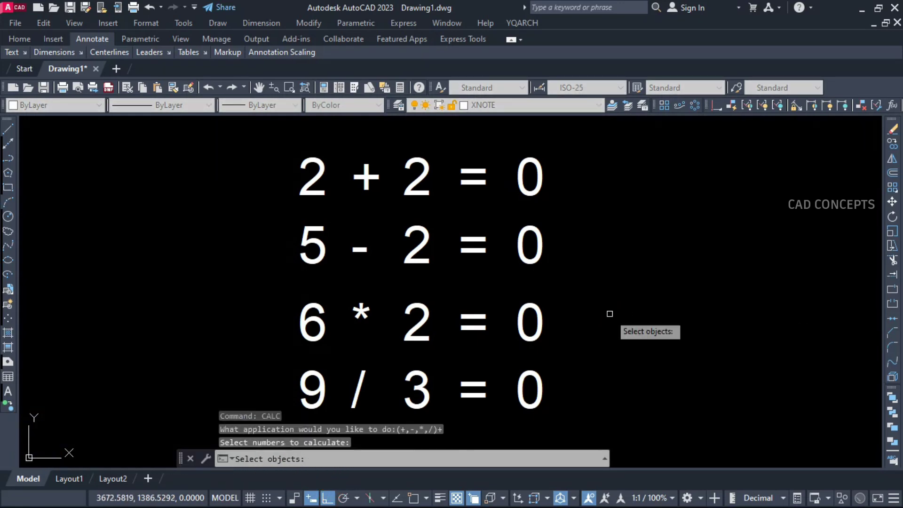
{"action": "left_click", "coordinate": [362, 191]}
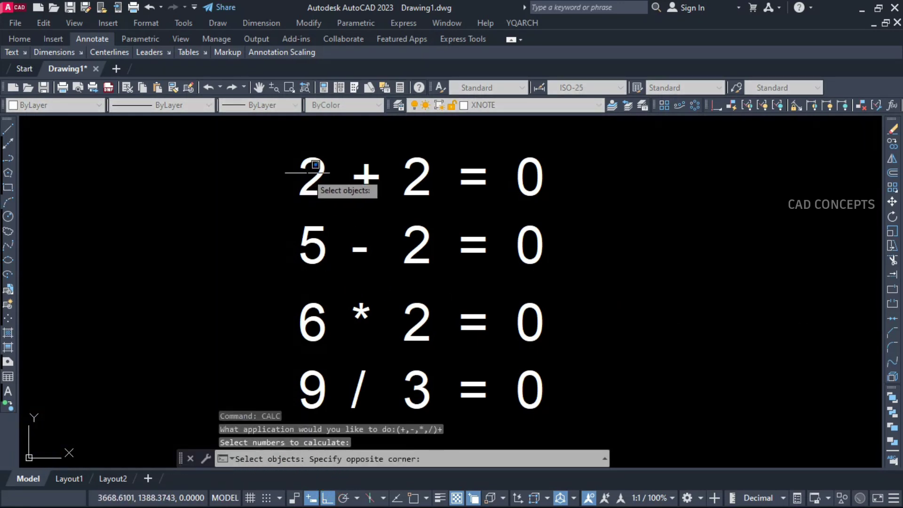
{"action": "left_click", "coordinate": [301, 198]}
{"action": "left_click", "coordinate": [405, 180]}
{"action": "key", "text": "Return"}
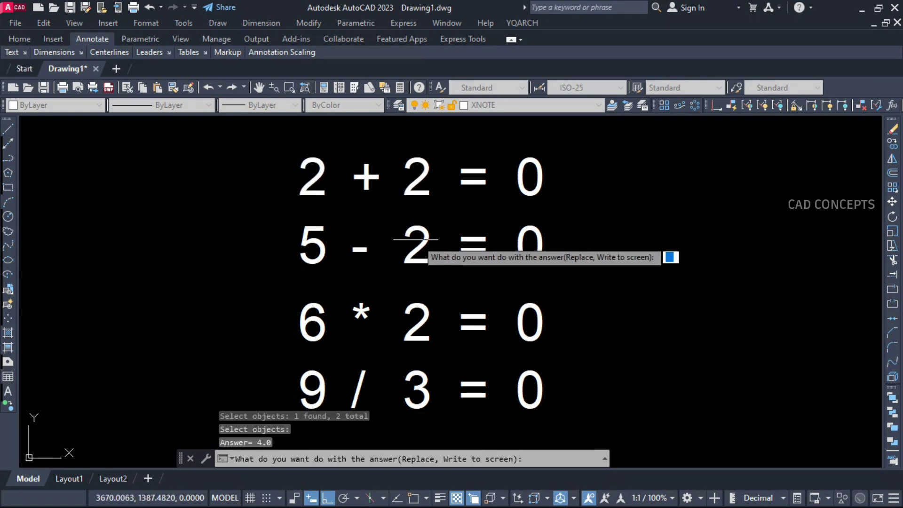
{"action": "type", "text": "R"}
{"action": "key", "text": "Return"}
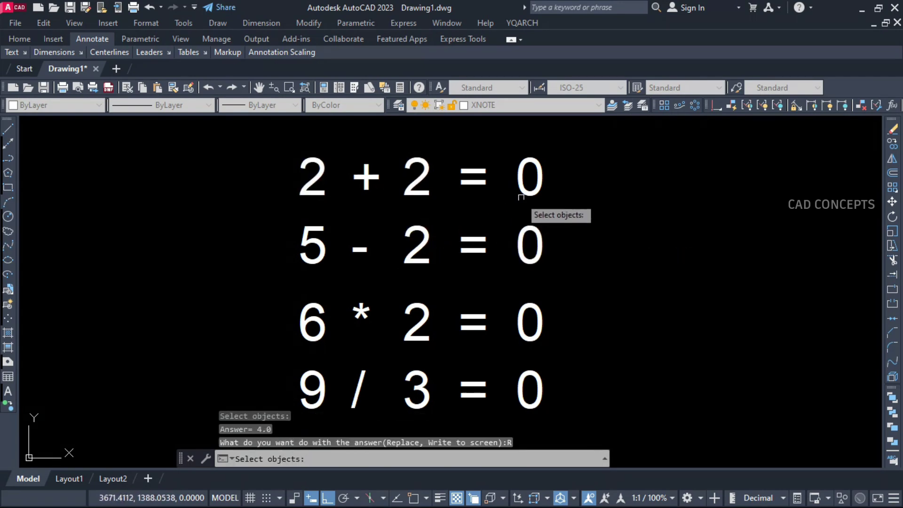
{"action": "left_click", "coordinate": [526, 190]}
{"action": "key", "text": "Return"}
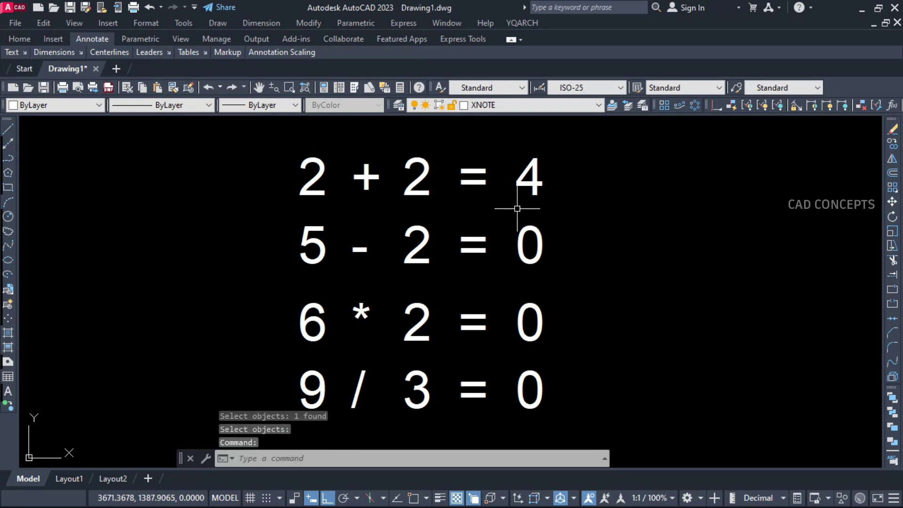
- Subtract 2 from 5 with CALC, replacing the second-row 0 with 3
{"action": "key", "text": "Return"}
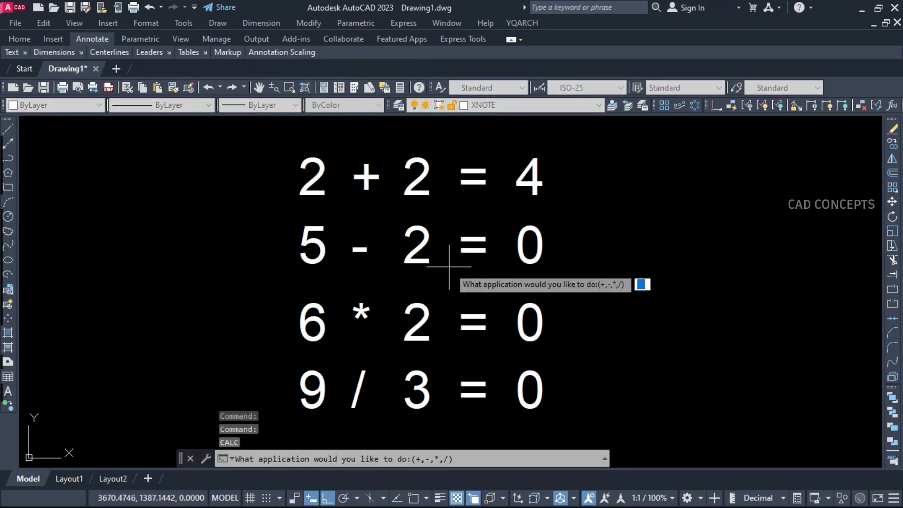
{"action": "type", "text": "-"}
{"action": "key", "text": "Return"}
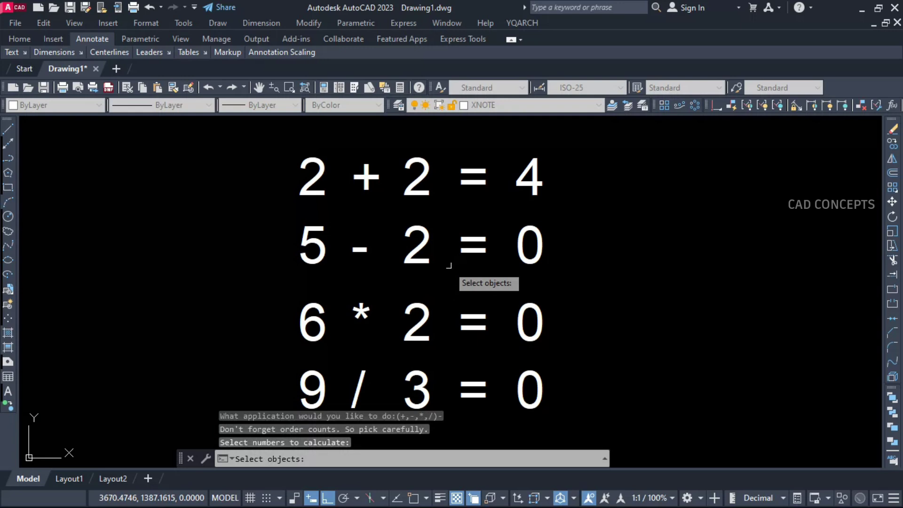
{"action": "left_click", "coordinate": [312, 256]}
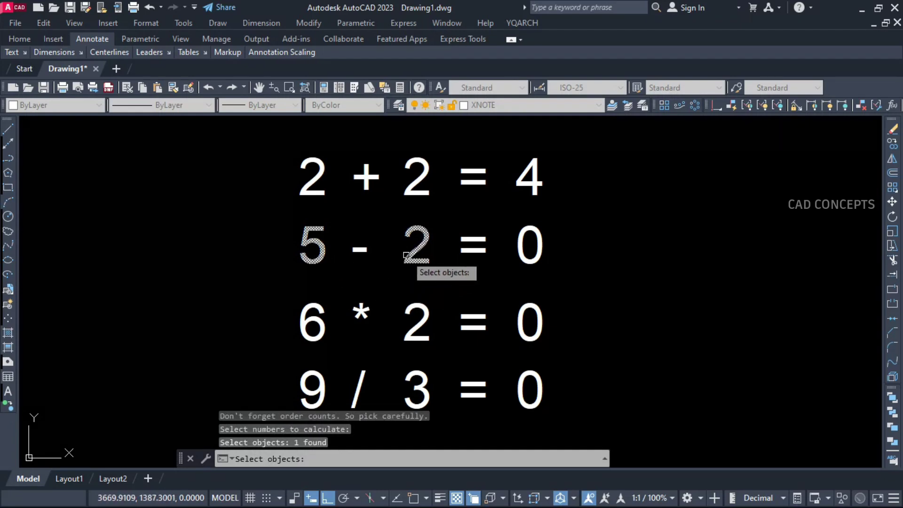
{"action": "left_click", "coordinate": [421, 261]}
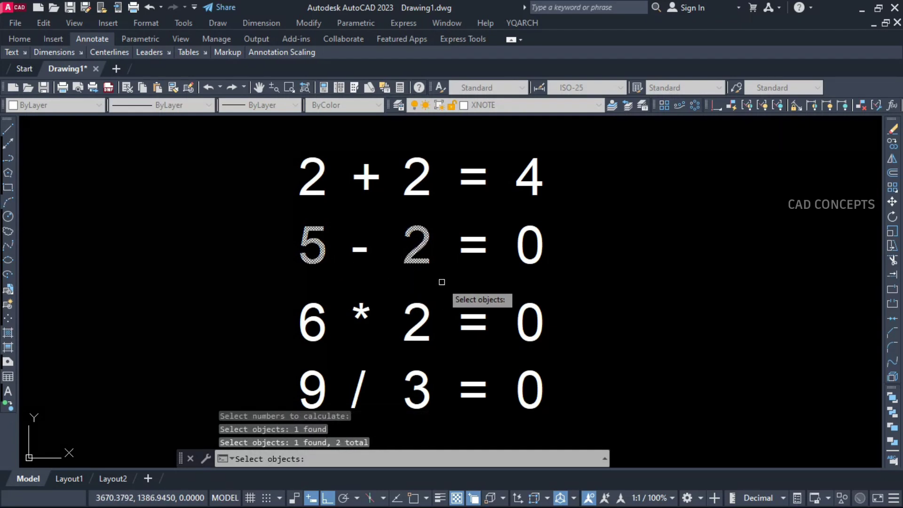
{"action": "key", "text": "Return"}
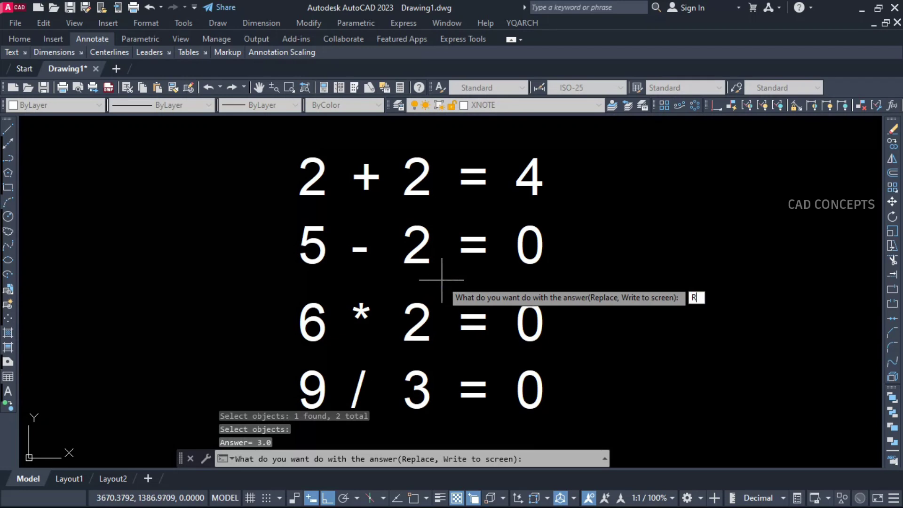
{"action": "type", "text": "R"}
{"action": "key", "text": "Return"}
{"action": "left_click", "coordinate": [517, 263]}
{"action": "key", "text": "Return"}
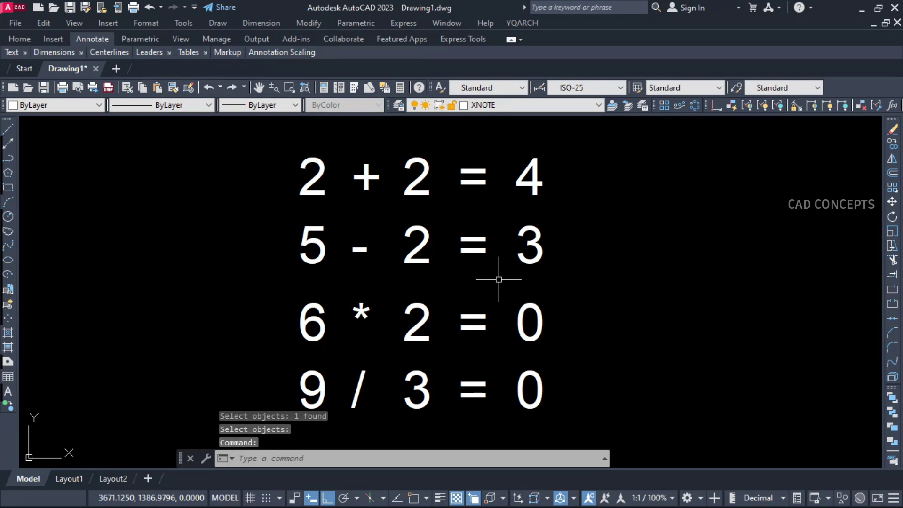
- Multiply 6 by 2 with CALC, replacing the third-row 0 with 12
{"action": "key", "text": "Return"}
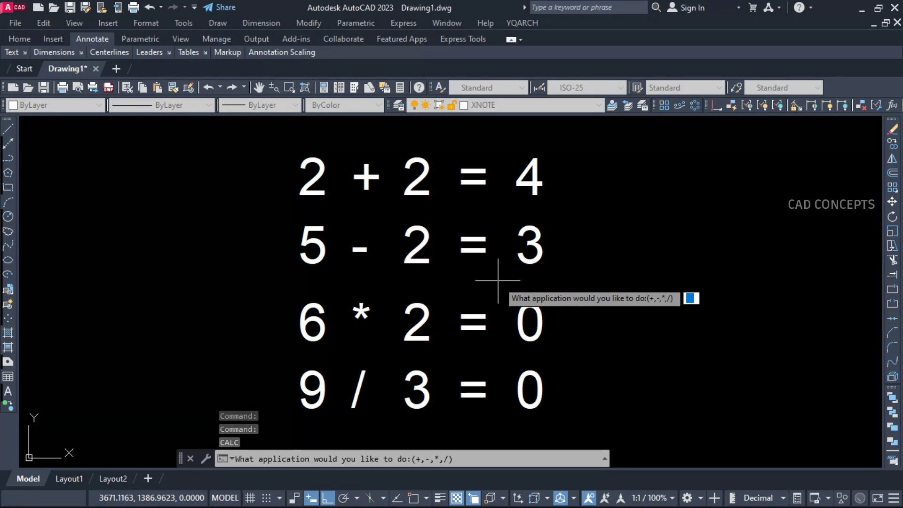
{"action": "type", "text": "*"}
{"action": "key", "text": "Return"}
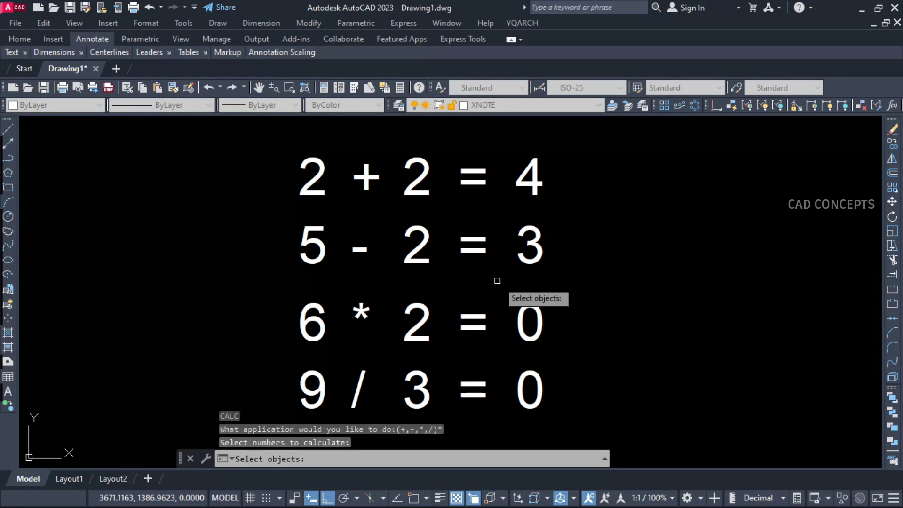
{"action": "left_click", "coordinate": [318, 328]}
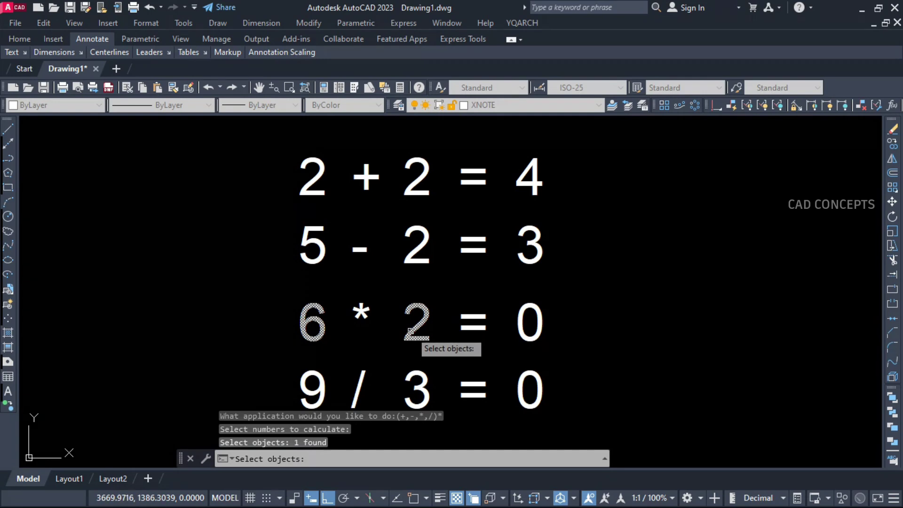
{"action": "left_click", "coordinate": [412, 329]}
{"action": "key", "text": "Return"}
{"action": "type", "text": "R"}
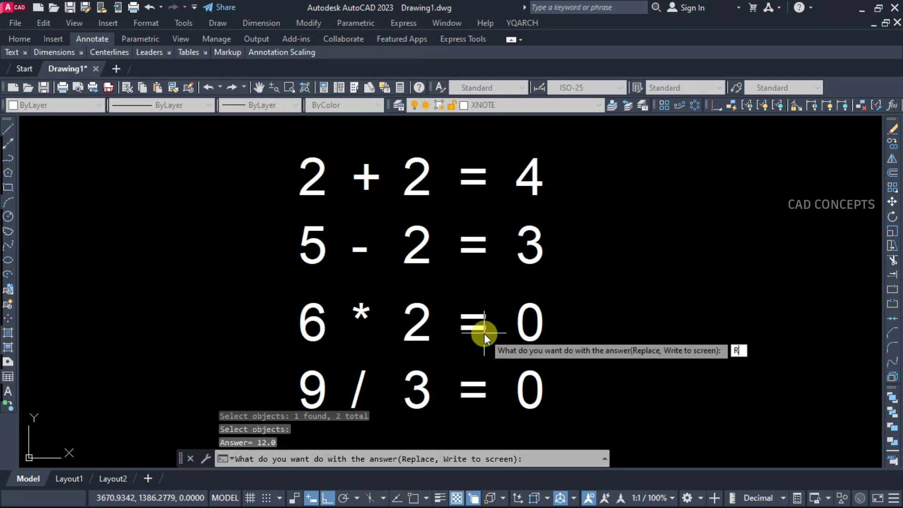
{"action": "key", "text": "Return"}
{"action": "left_click", "coordinate": [523, 329]}
{"action": "key", "text": "Return"}
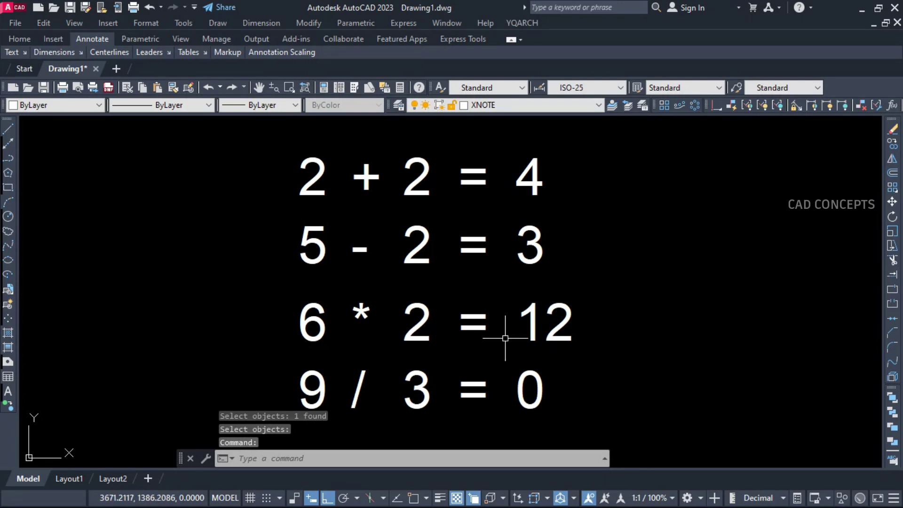
- Divide 9 by 3 with CALC, replacing the bottom-row 0 with 3
{"action": "key", "text": "Return"}
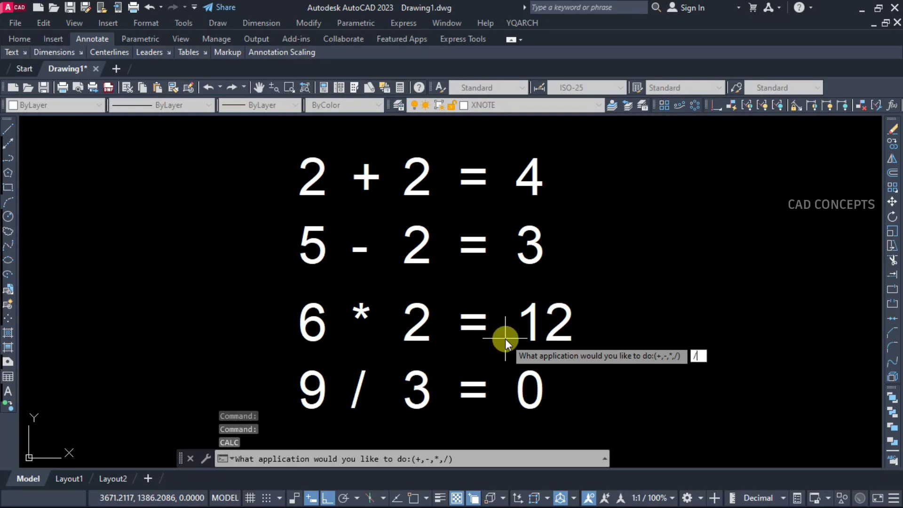
{"action": "type", "text": "/"}
{"action": "key", "text": "Return"}
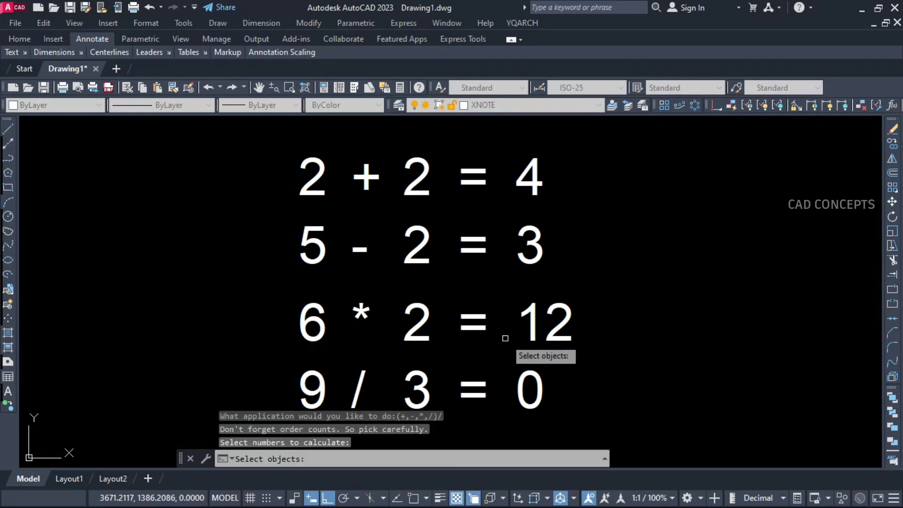
{"action": "left_click", "coordinate": [308, 392]}
{"action": "left_click", "coordinate": [419, 390]}
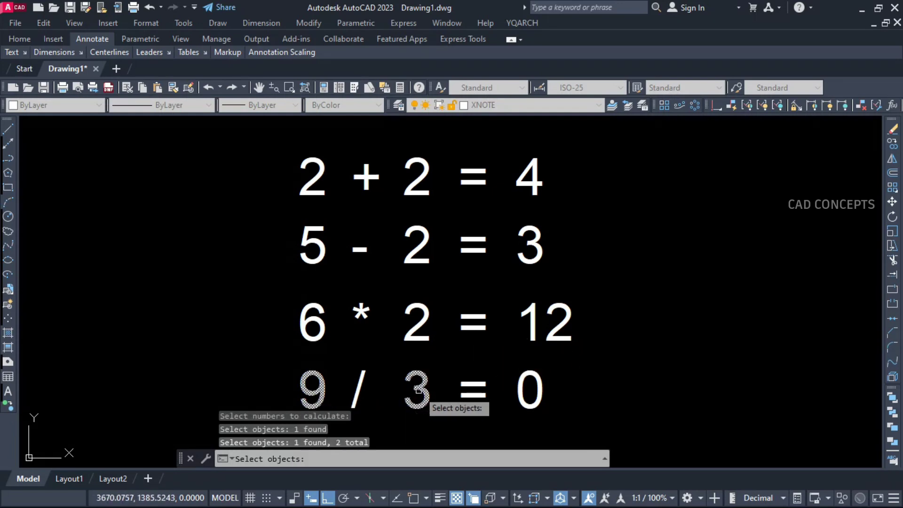
{"action": "key", "text": "Return"}
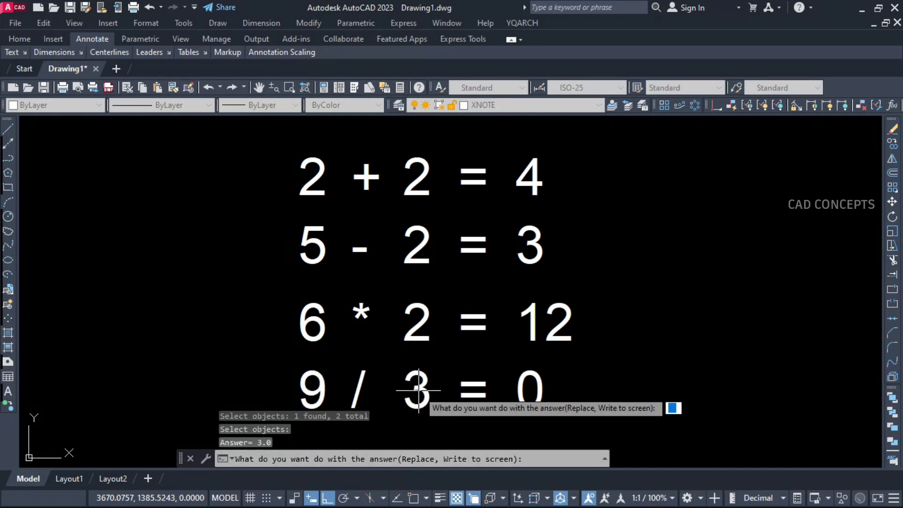
{"action": "type", "text": "R"}
{"action": "key", "text": "Return"}
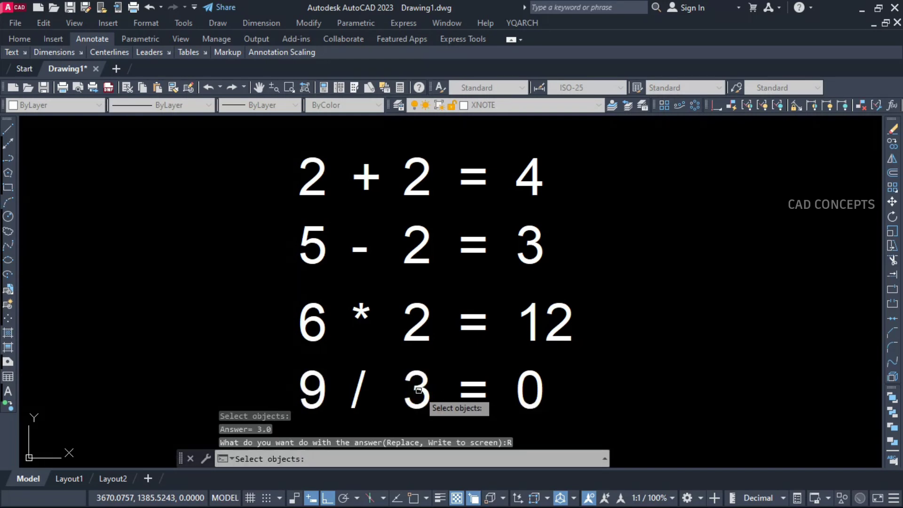
{"action": "left_click", "coordinate": [518, 388]}
{"action": "key", "text": "Return"}
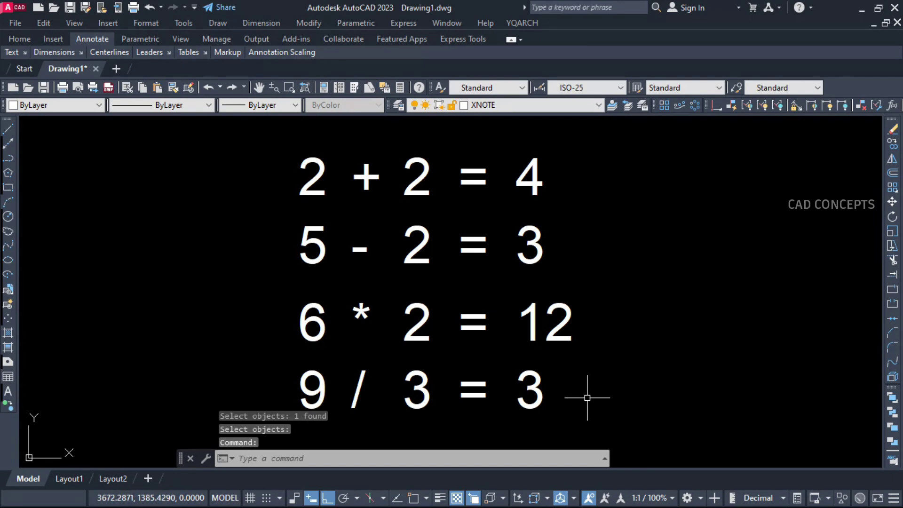
{"action": "middle_click_drag", "start_coordinate": [582, 395], "coordinate": [517, 383]}
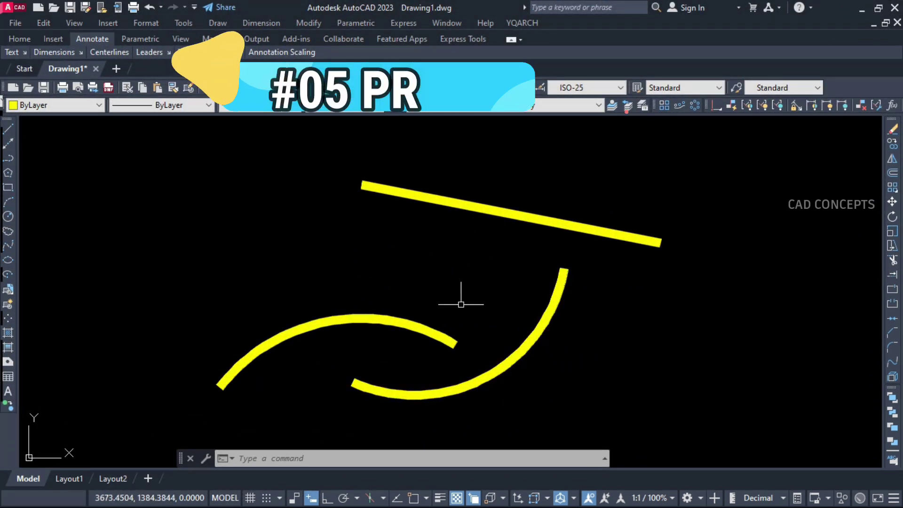
- Run CHG on the left yellow arc and scroll through its LWPOLYLINE property table
{"action": "mouse_move", "coordinate": [462, 298]}
{"action": "middle_mouse_down"}
{"action": "mouse_move", "coordinate": [458, 282]}
{"action": "mouse_move", "coordinate": [461, 291]}
{"action": "middle_mouse_up"}
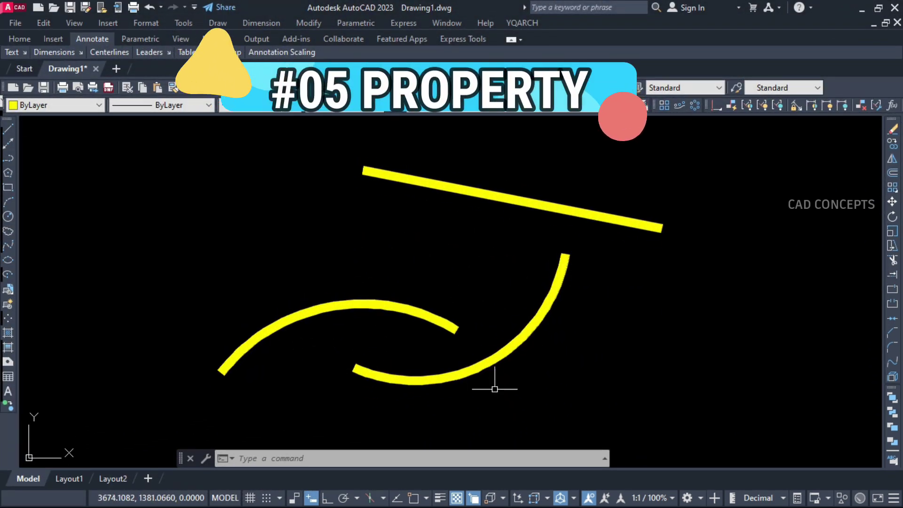
{"action": "type", "text": "CHG"}
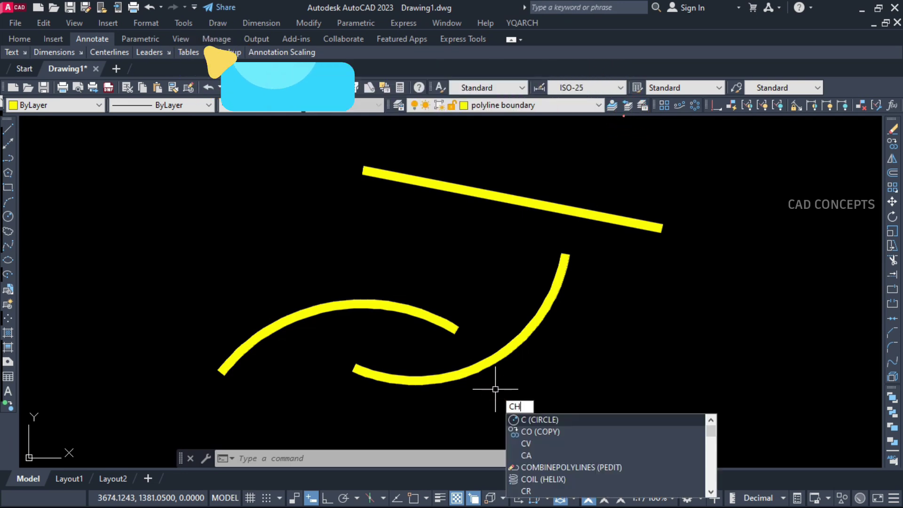
{"action": "left_click", "coordinate": [515, 417]}
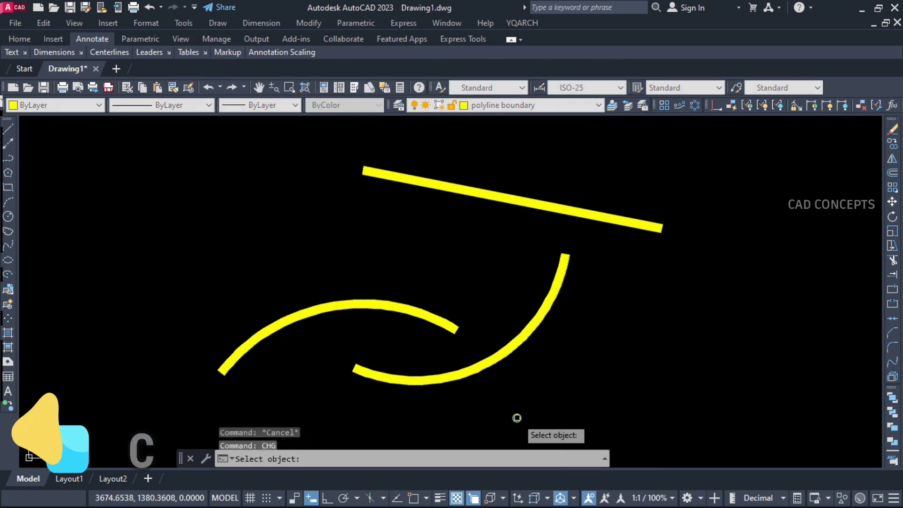
{"action": "left_click", "coordinate": [435, 341]}
{"action": "key", "text": "Return"}
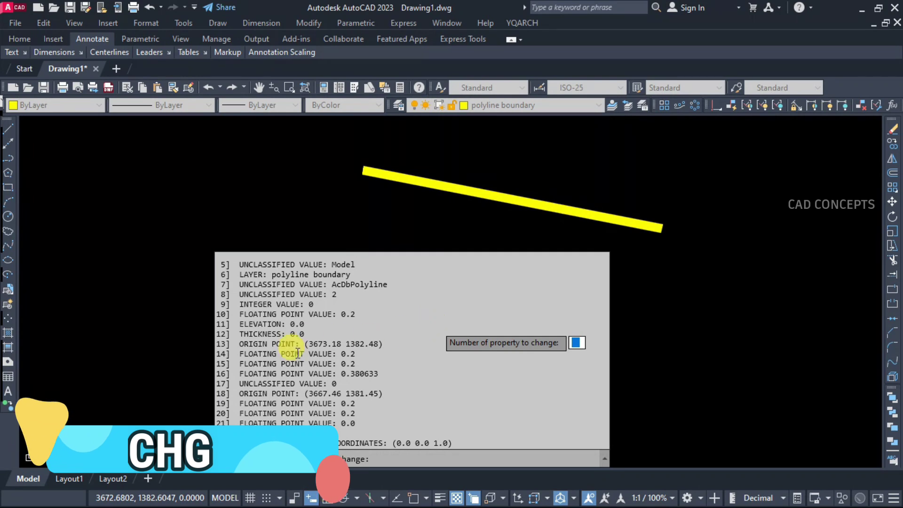
{"action": "scroll", "coordinate": [287, 372], "scroll_direction": "up", "scroll_amount": 3}
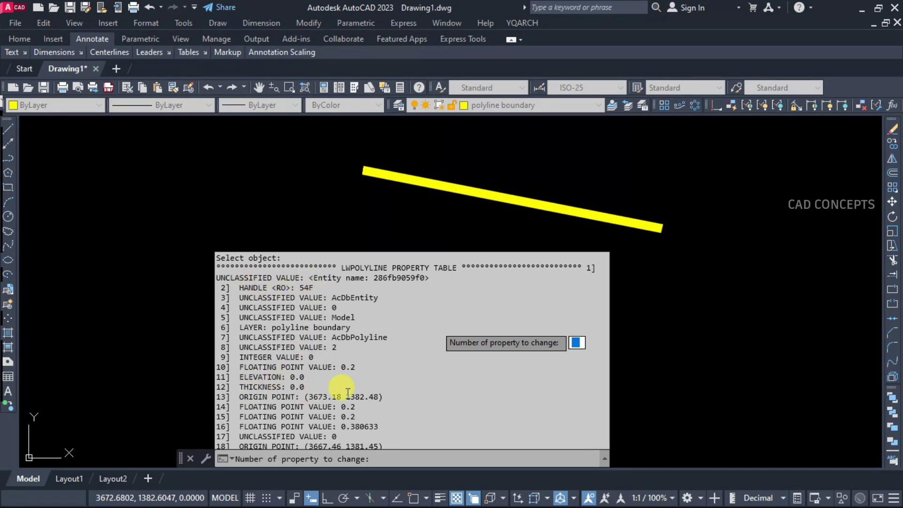
{"action": "scroll", "coordinate": [347, 393], "scroll_direction": "down", "scroll_amount": 3}
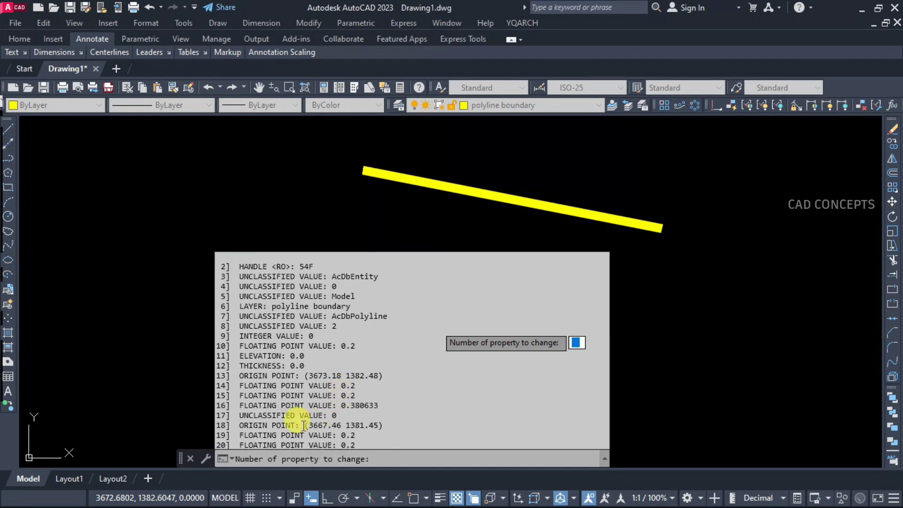
{"action": "scroll", "coordinate": [358, 427], "scroll_direction": "down", "scroll_amount": 1}
{"action": "scroll", "coordinate": [358, 426], "scroll_direction": "down", "scroll_amount": 1}
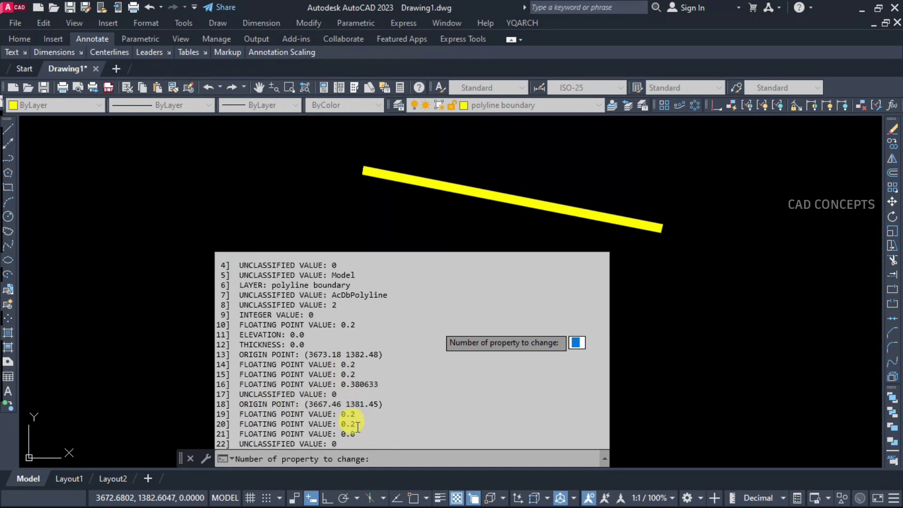
{"action": "scroll", "coordinate": [357, 426], "scroll_direction": "down", "scroll_amount": 1}
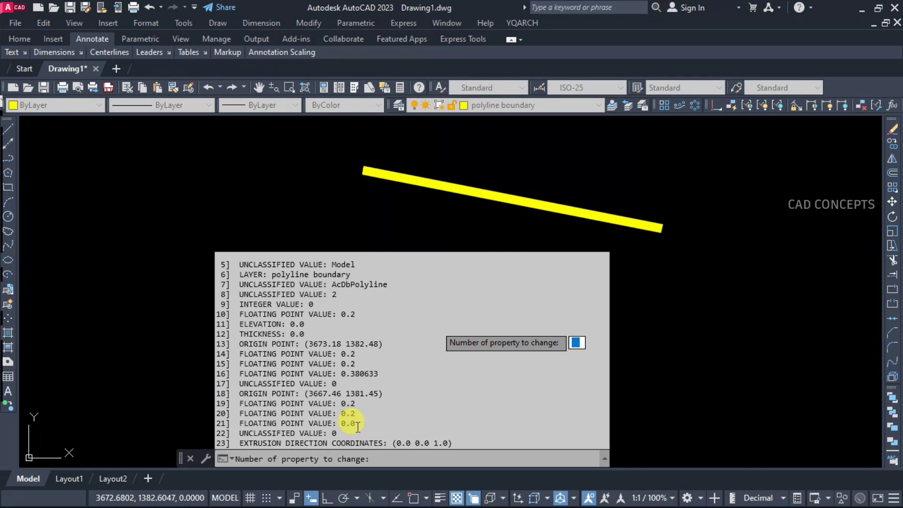
{"action": "scroll", "coordinate": [358, 427], "scroll_direction": "up", "scroll_amount": 7}
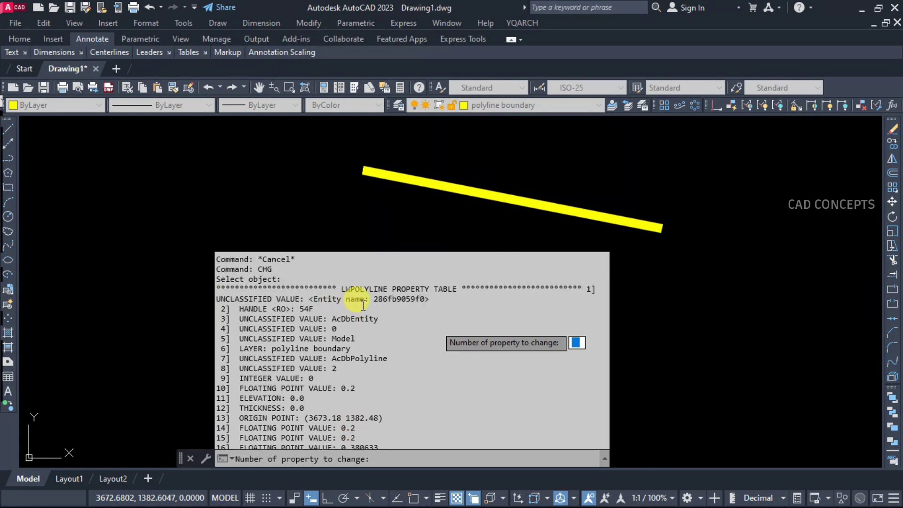
{"action": "key", "text": "F2"}
{"action": "key", "text": "Escape"}
{"action": "key", "text": "Return"}
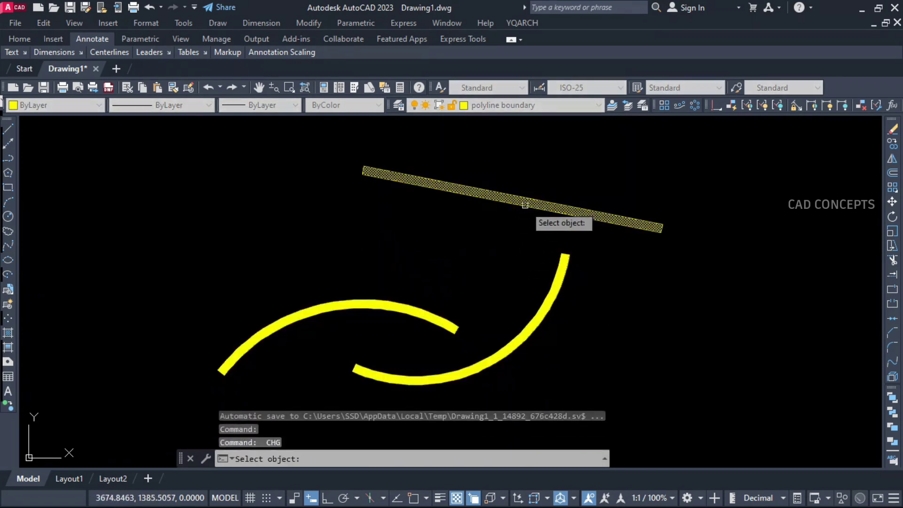
{"action": "left_click", "coordinate": [524, 200]}
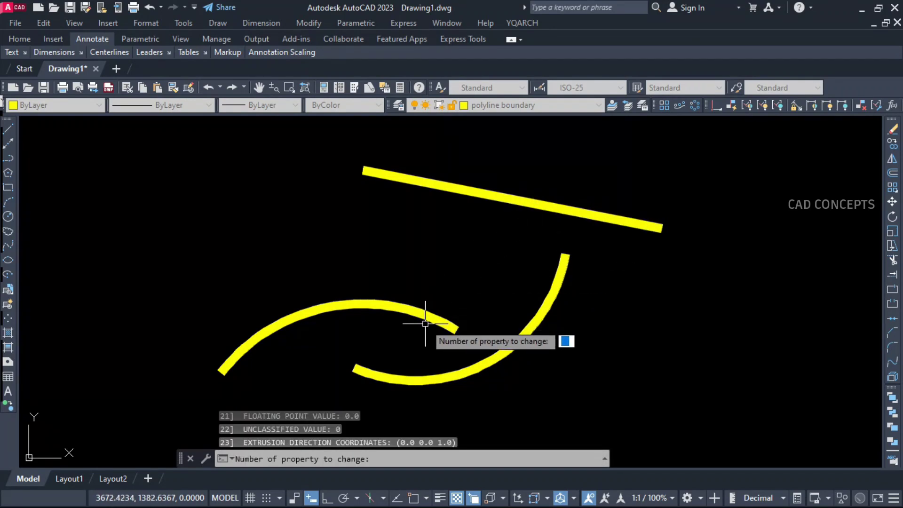
{"action": "key", "text": "Return"}
{"action": "key", "text": "Return"}
{"action": "left_click", "coordinate": [546, 303]}
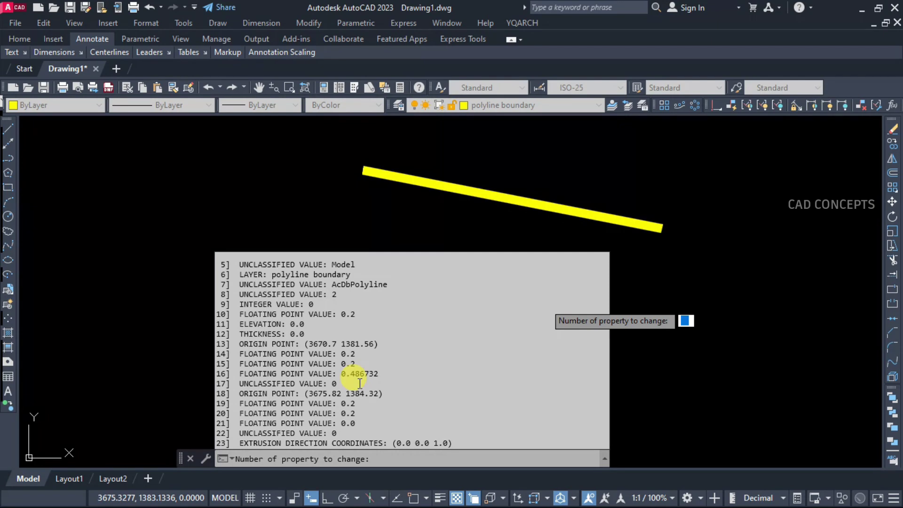
{"action": "scroll", "coordinate": [365, 399], "scroll_direction": "up", "scroll_amount": 3}
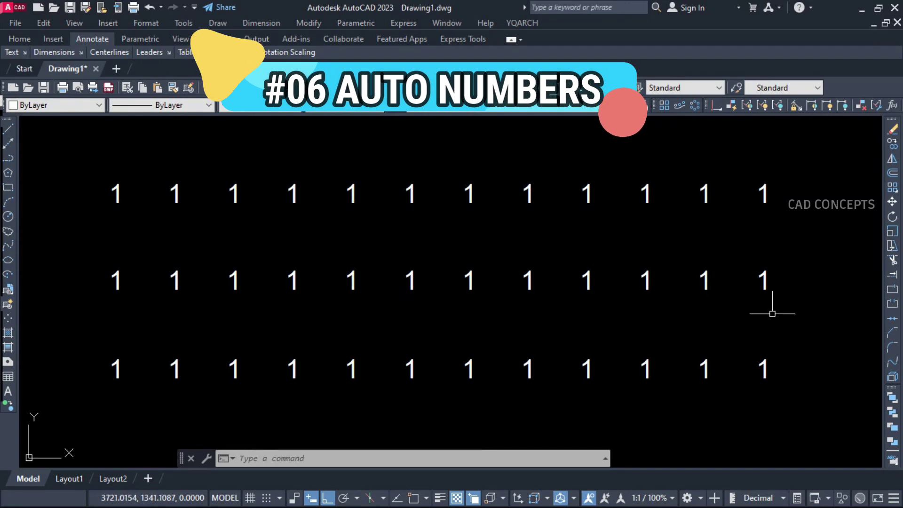
- Run NMBR on the top row of 1s, numbering from 1
{"action": "left_click", "coordinate": [98, 396]}
{"action": "left_click", "coordinate": [817, 140]}
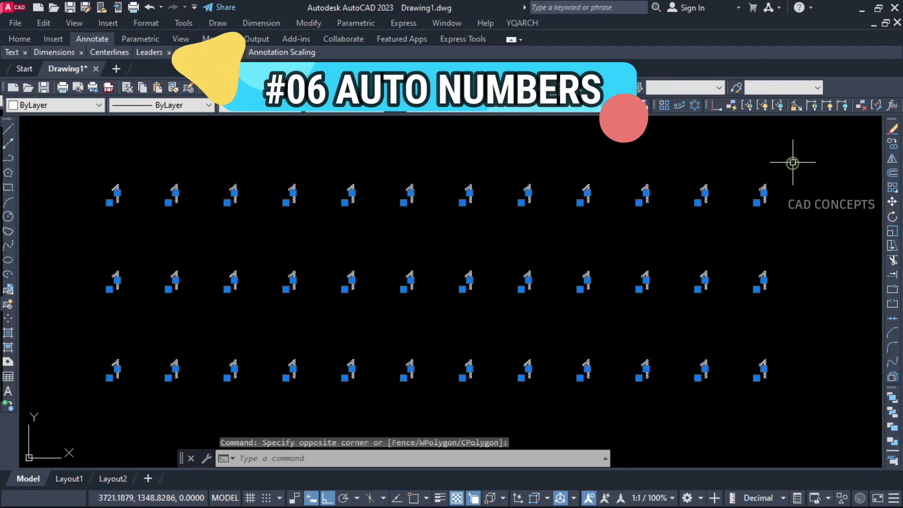
{"action": "key", "text": "Escape"}
{"action": "key", "text": "Escape"}
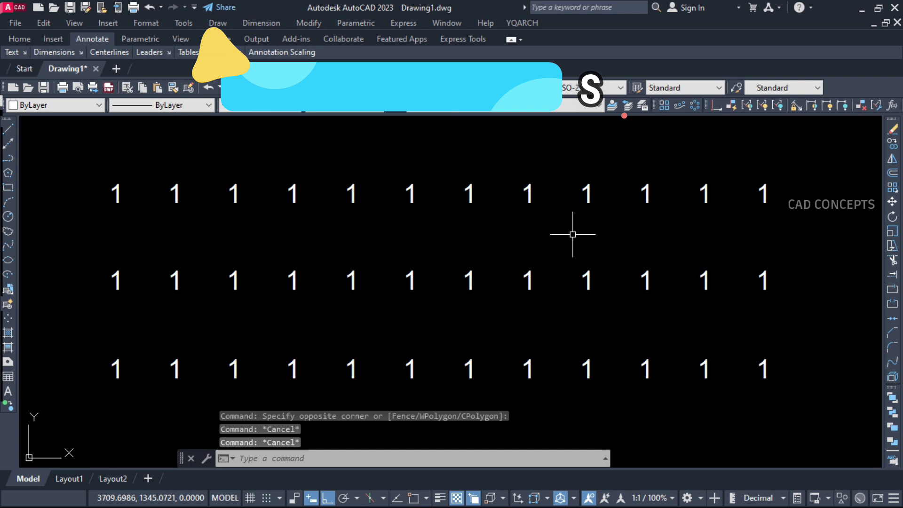
{"action": "type", "text": "NMB"}
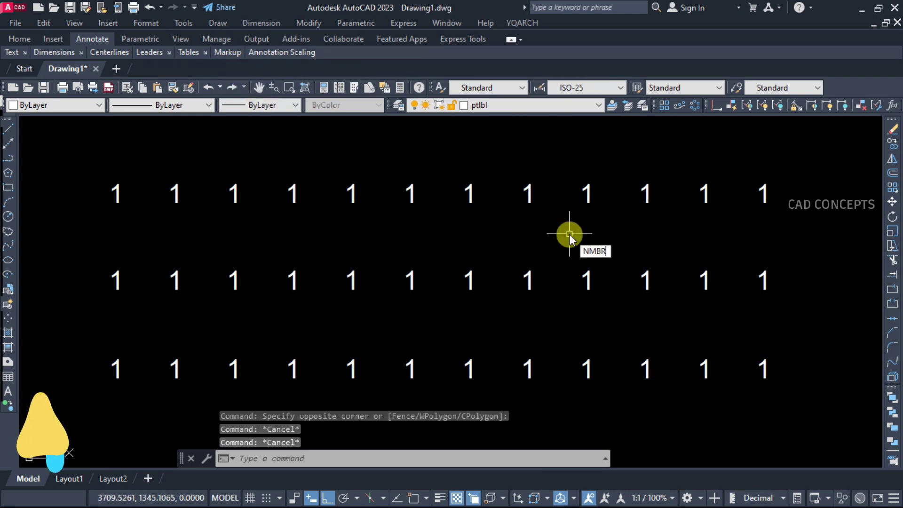
{"action": "type", "text": "R"}
{"action": "key", "text": "Return"}
{"action": "left_click", "coordinate": [842, 161]}
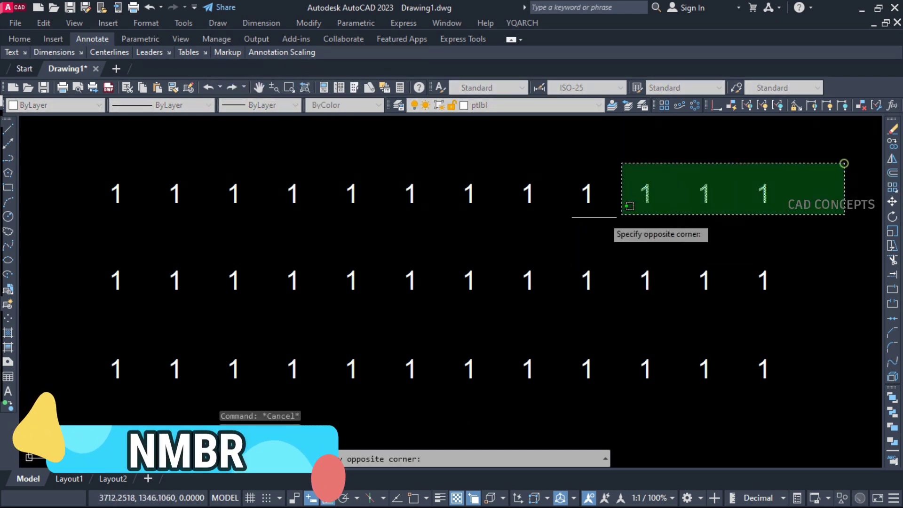
{"action": "left_click", "coordinate": [92, 224]}
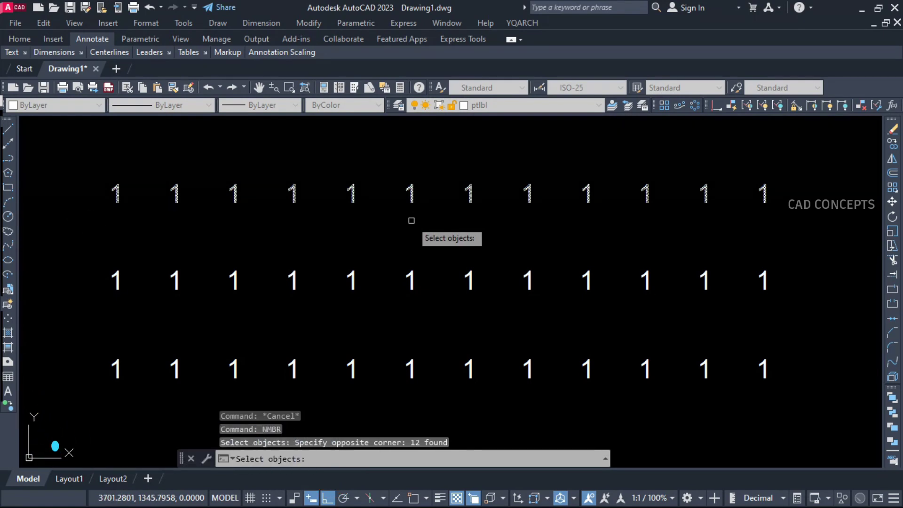
{"action": "key", "text": "Return"}
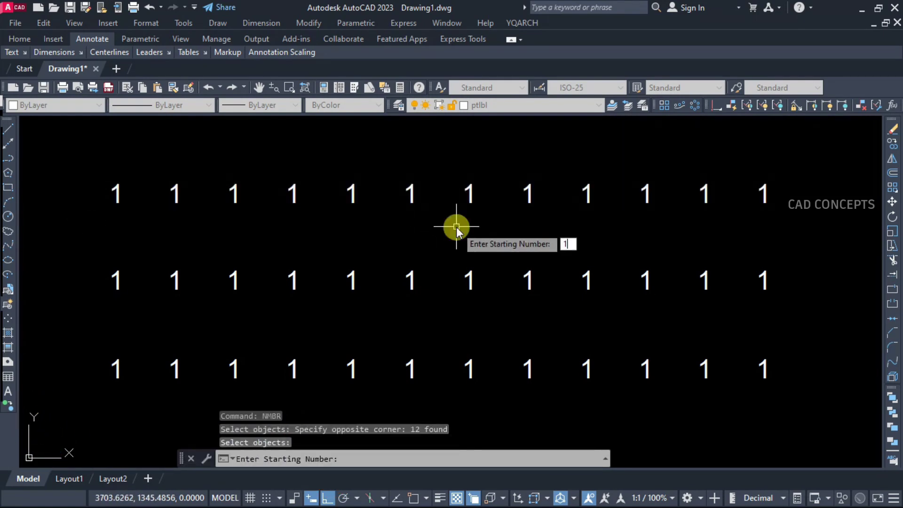
{"action": "key", "text": "Return"}
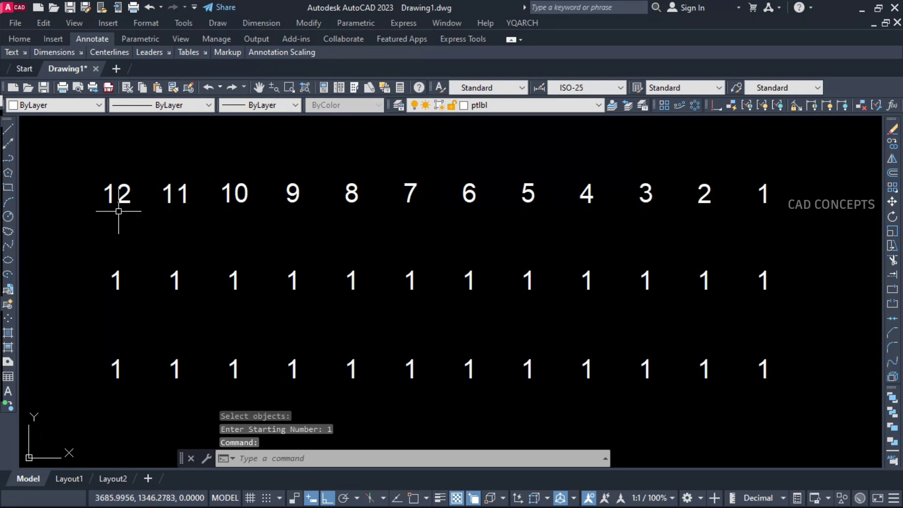
- Renumber the middle row of 1s starting at 5
{"action": "key", "text": "Return"}
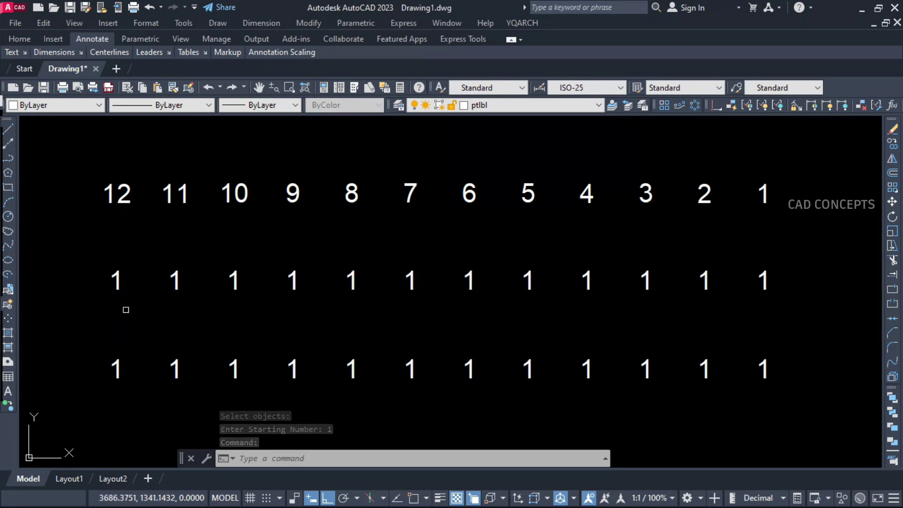
{"action": "left_click", "coordinate": [813, 248]}
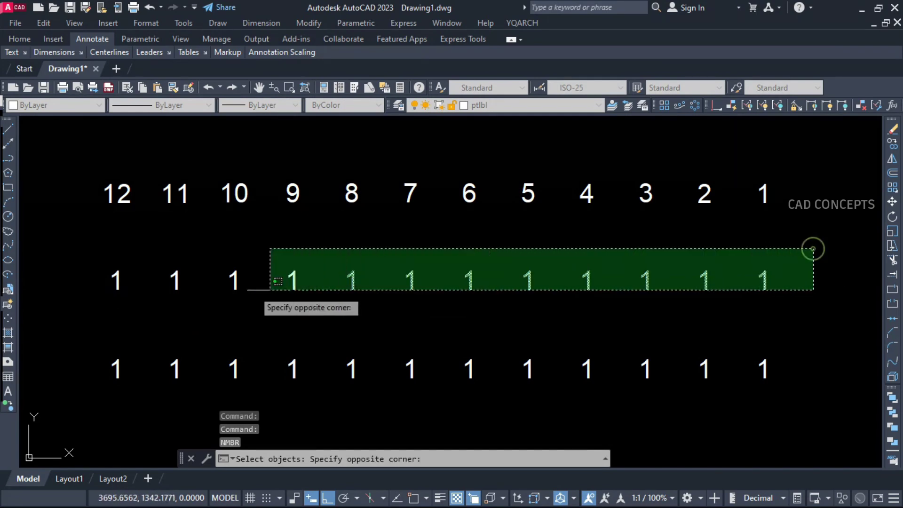
{"action": "left_click", "coordinate": [84, 292]}
{"action": "key", "text": "Return"}
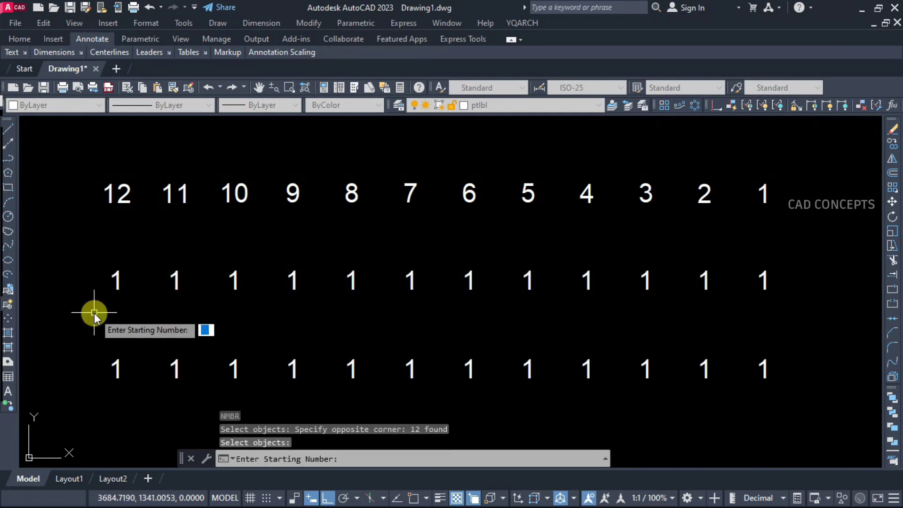
{"action": "type", "text": "5"}
{"action": "key", "text": "Return"}
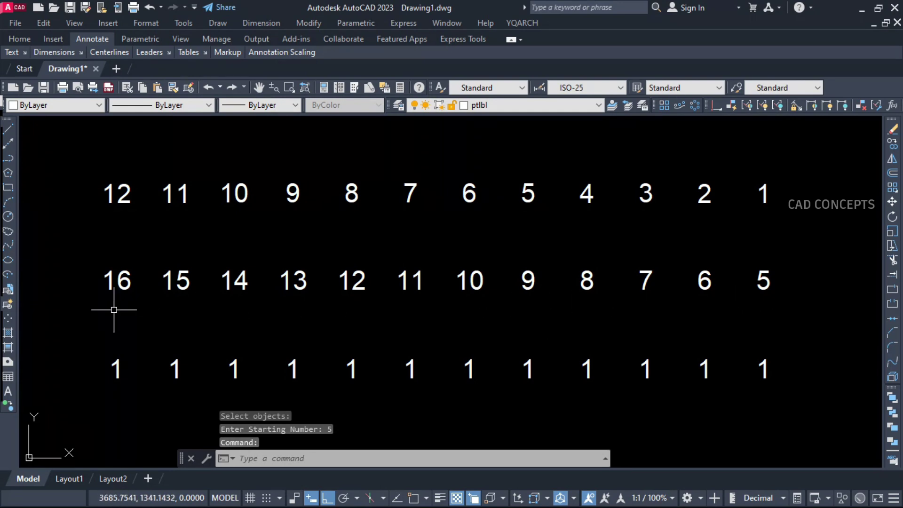
- Renumber the bottom row of 1s starting at 17
{"action": "key", "text": "Return"}
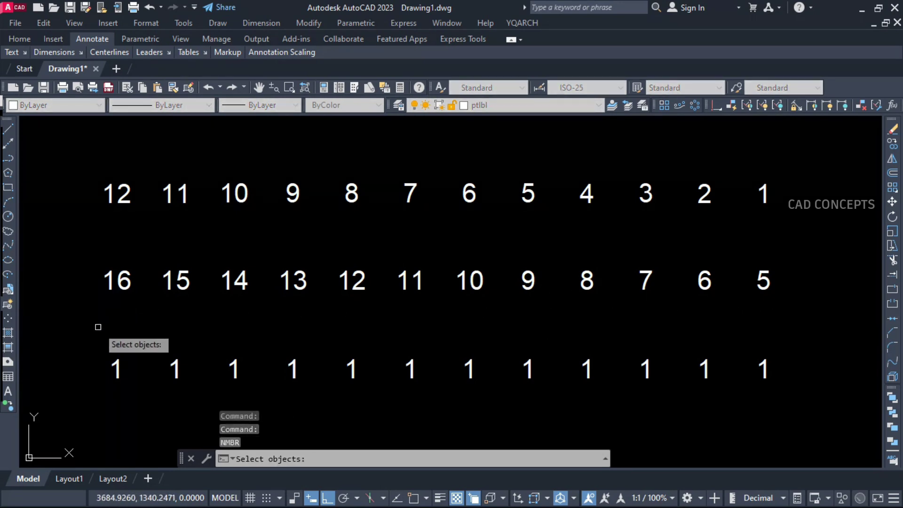
{"action": "left_click", "coordinate": [810, 329]}
{"action": "left_click", "coordinate": [75, 412]}
{"action": "key", "text": "Return"}
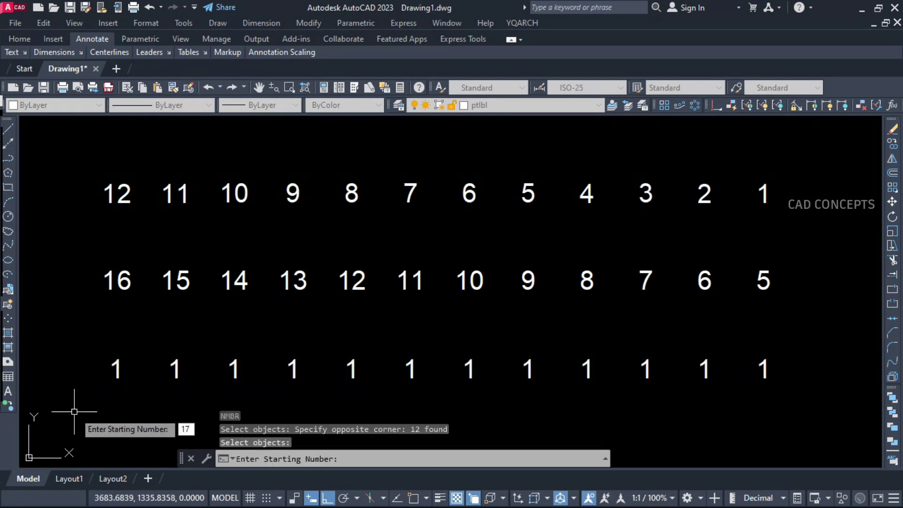
{"action": "key", "text": "Return"}
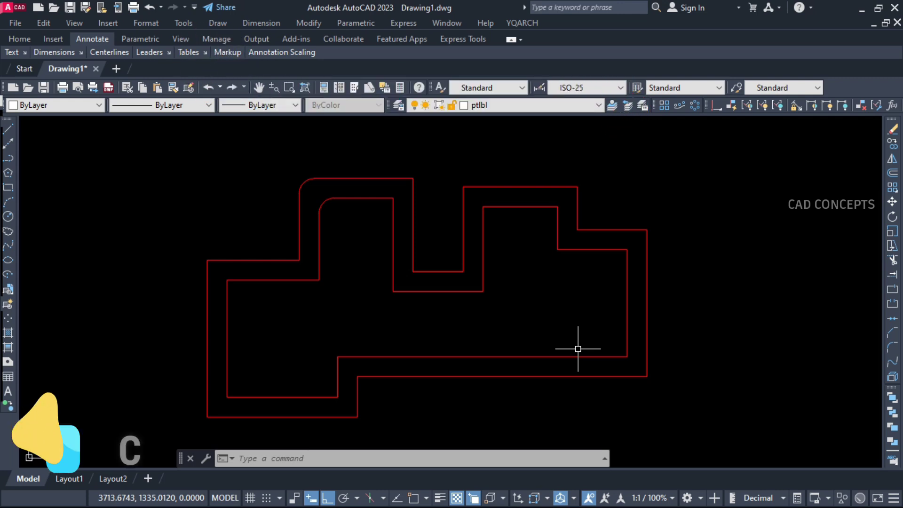
- Run CONTOUR on the outer then inner red polyline to create the midline
{"action": "type", "text": "CONT"}
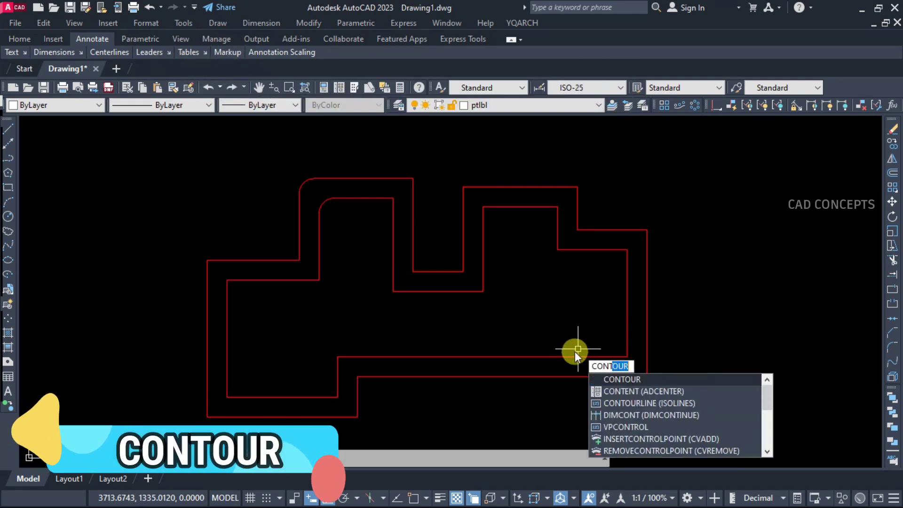
{"action": "left_click", "coordinate": [621, 379]}
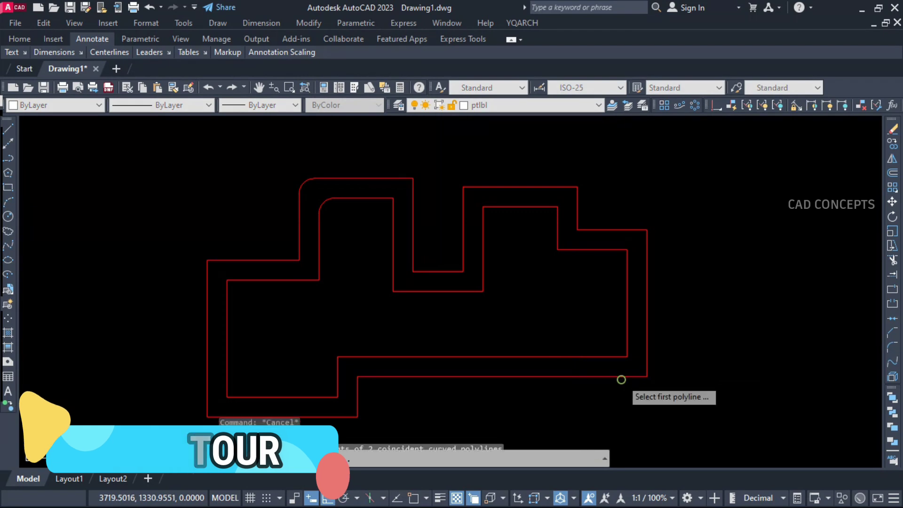
{"action": "left_click", "coordinate": [646, 323]}
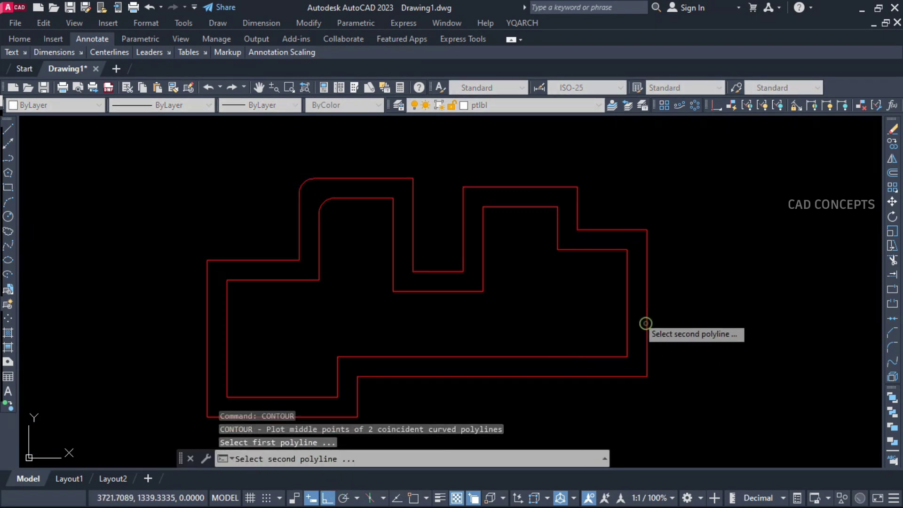
{"action": "left_click", "coordinate": [627, 307]}
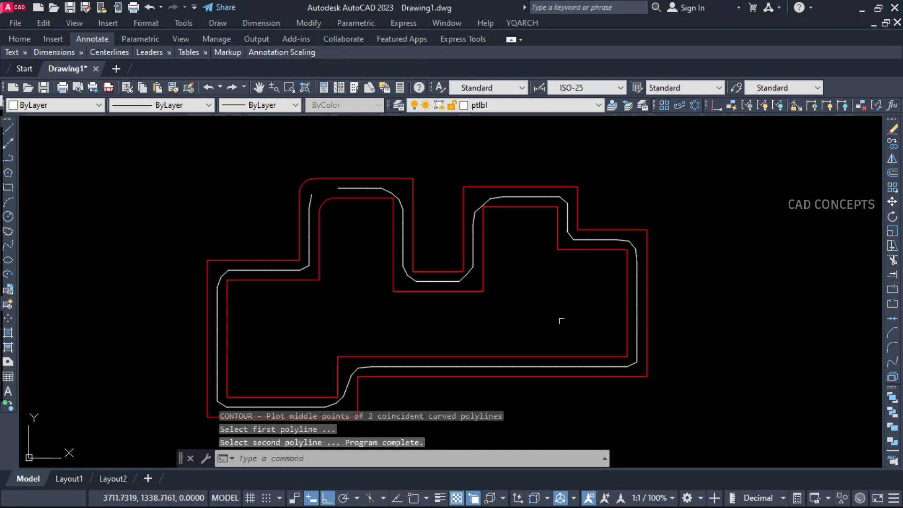
{"action": "key", "text": "Escape"}
- Select the new white midline and zoom in to inspect it
{"action": "left_click", "coordinate": [538, 197]}
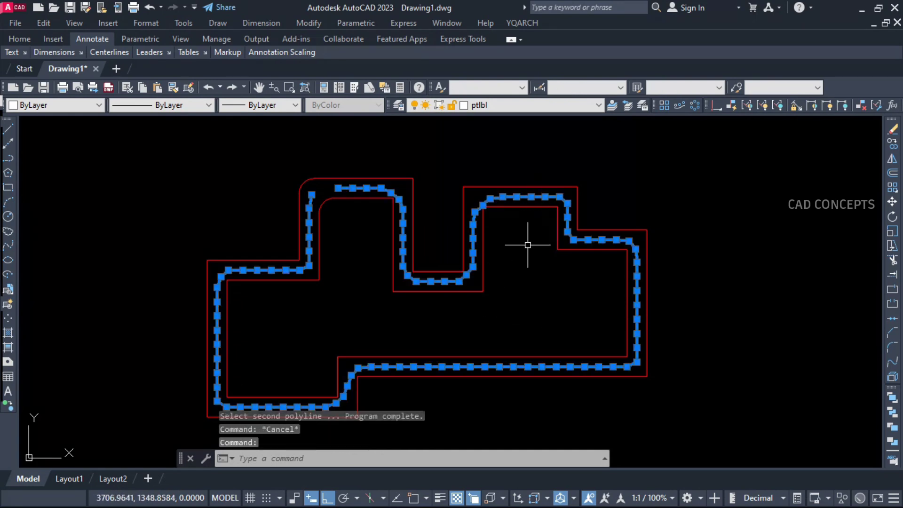
{"action": "key", "text": "Escape"}
{"action": "scroll", "coordinate": [538, 188], "scroll_direction": "up", "scroll_amount": 5}
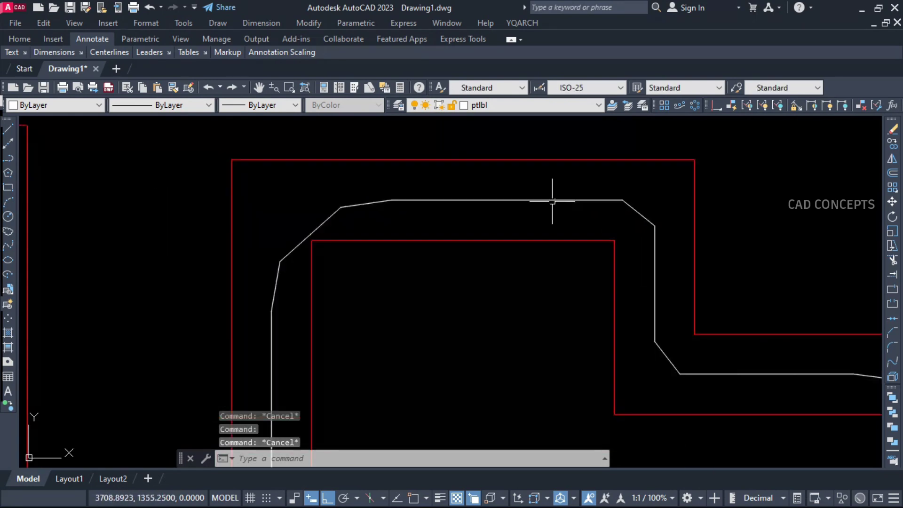
{"action": "left_click", "coordinate": [552, 201]}
{"action": "scroll", "coordinate": [552, 201], "scroll_direction": "down", "scroll_amount": 5}
{"action": "middle_click_drag", "start_coordinate": [539, 279], "coordinate": [521, 280]}
{"action": "scroll", "coordinate": [531, 280], "scroll_direction": "up", "scroll_amount": 2}
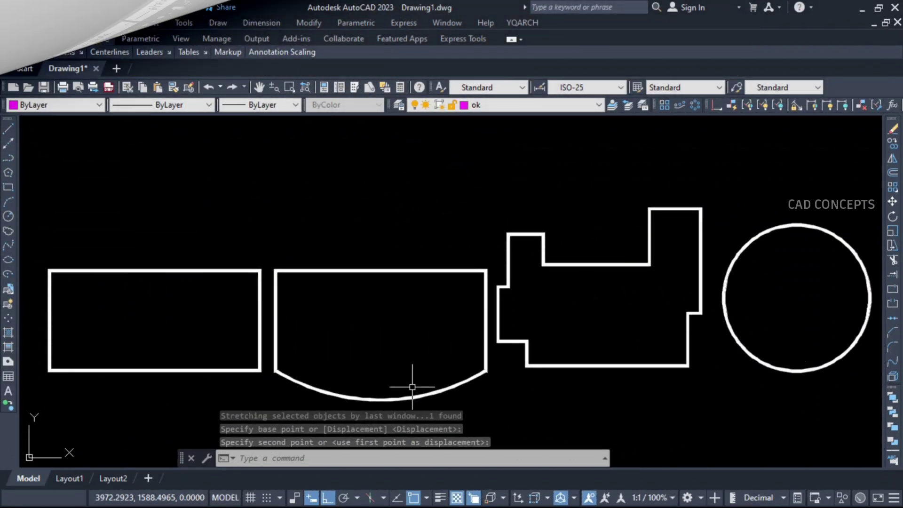
- Run PA and label the rectangle with its area at text height 2
{"action": "key", "text": "Escape"}
{"action": "key", "text": "Escape"}
{"action": "key", "text": "Escape"}
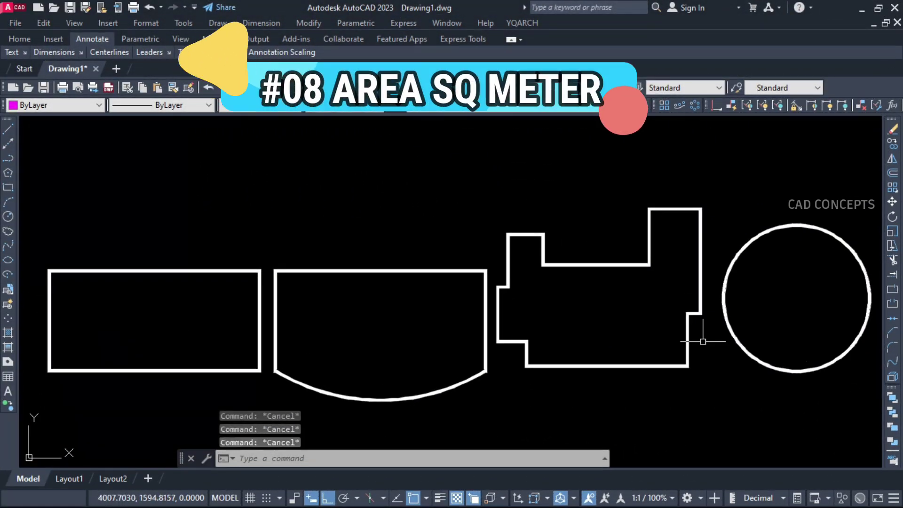
{"action": "middle_click_drag", "start_coordinate": [441, 337], "coordinate": [446, 338]}
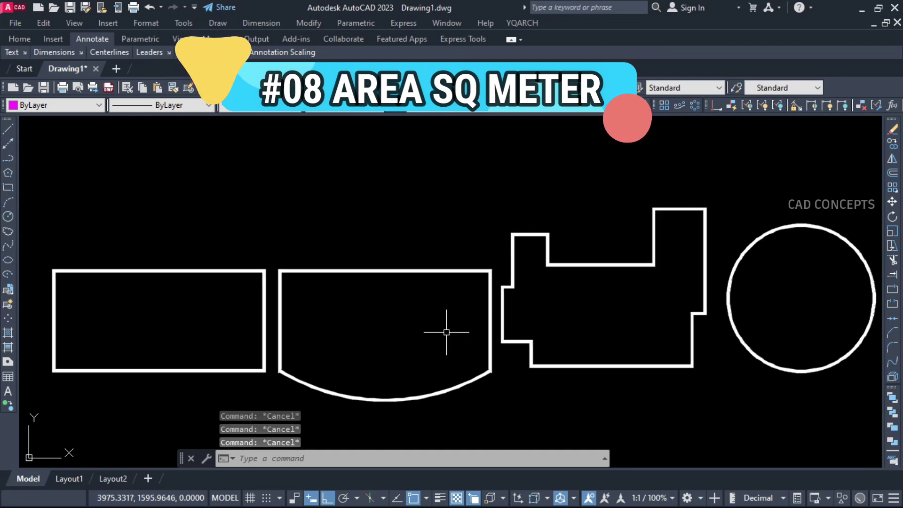
{"action": "type", "text": "PAO"}
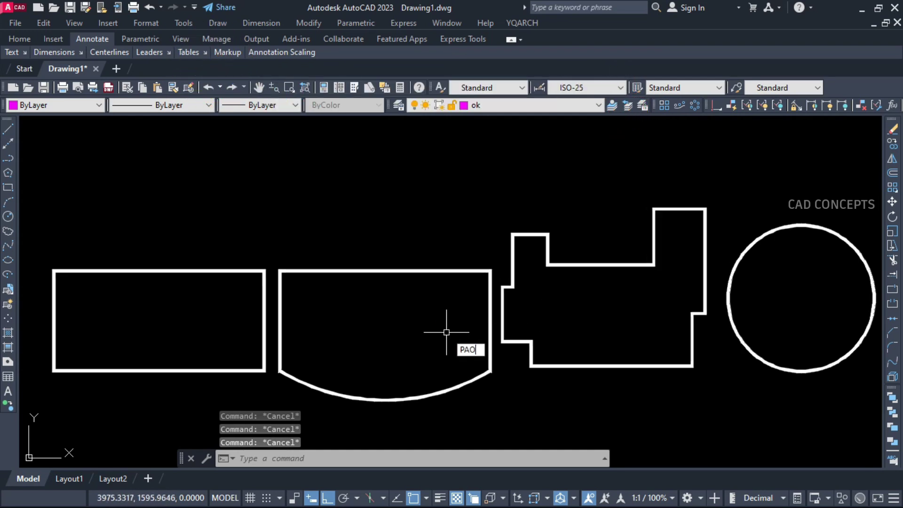
{"action": "key", "text": "Return"}
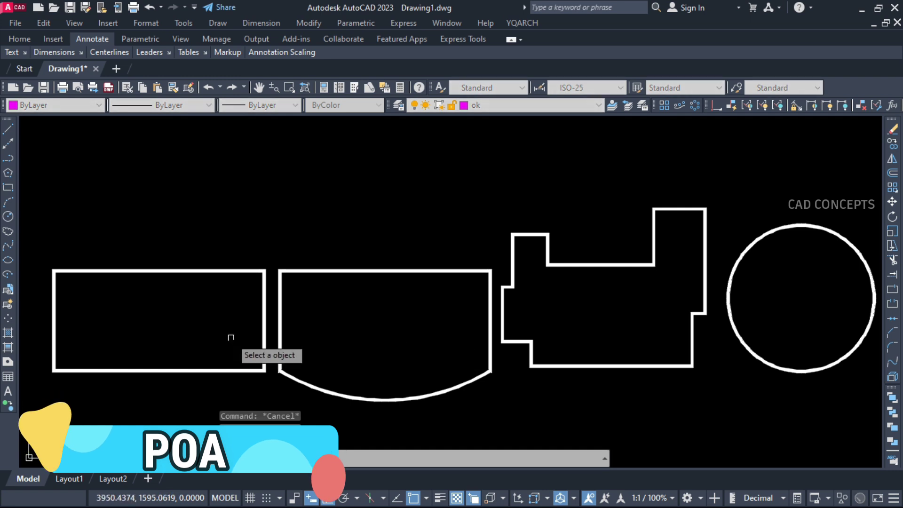
{"action": "left_click", "coordinate": [148, 271]}
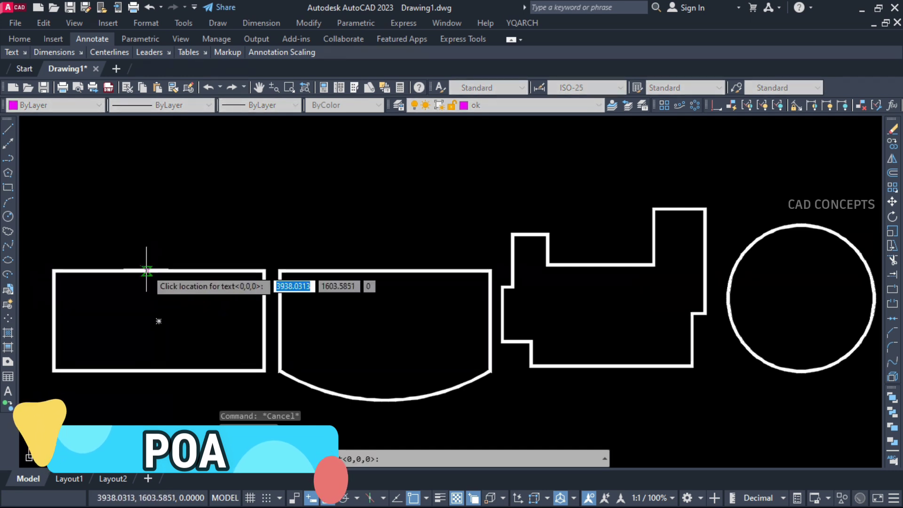
{"action": "left_click", "coordinate": [60, 342]}
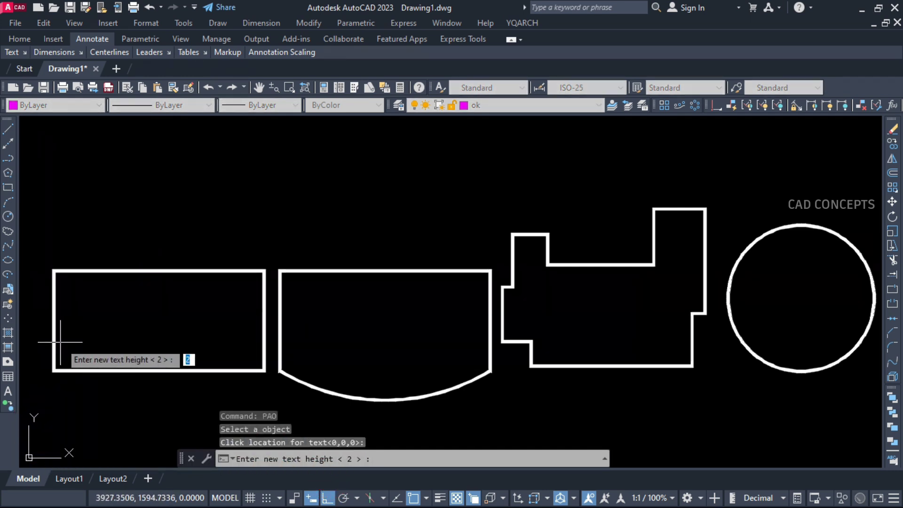
{"action": "type", "text": "2"}
{"action": "key", "text": "Return"}
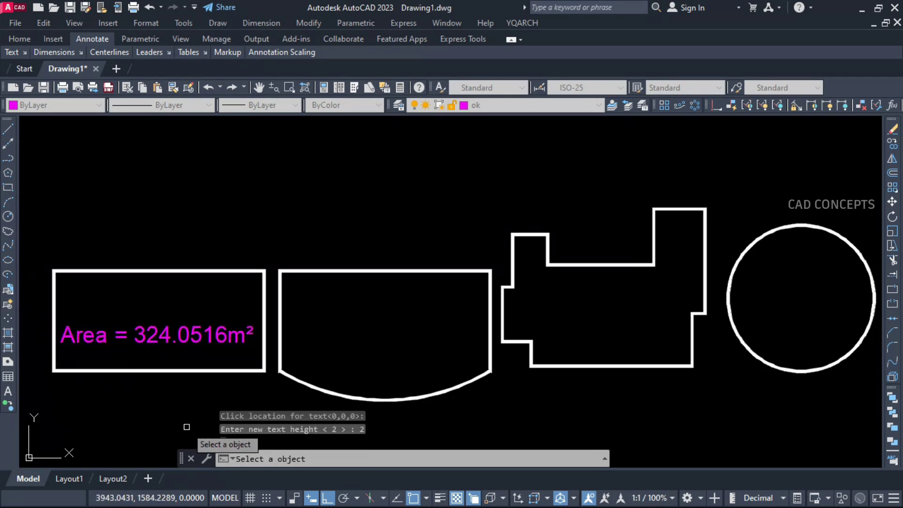
- Label the arched shape and the stepped outline with their areas at text height 20
{"action": "key", "text": "Escape"}
{"action": "key", "text": "space"}
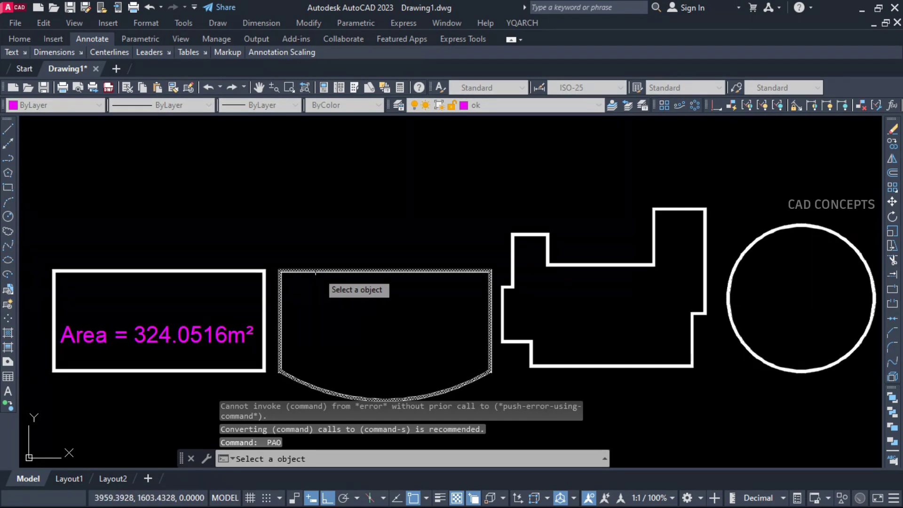
{"action": "left_click", "coordinate": [315, 272]}
{"action": "left_click", "coordinate": [287, 349]}
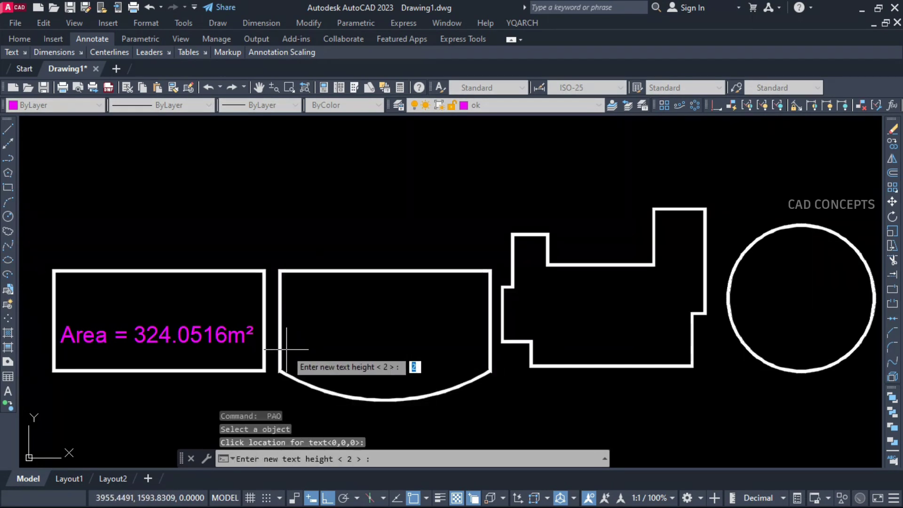
{"action": "type", "text": "20"}
{"action": "key", "text": "Return"}
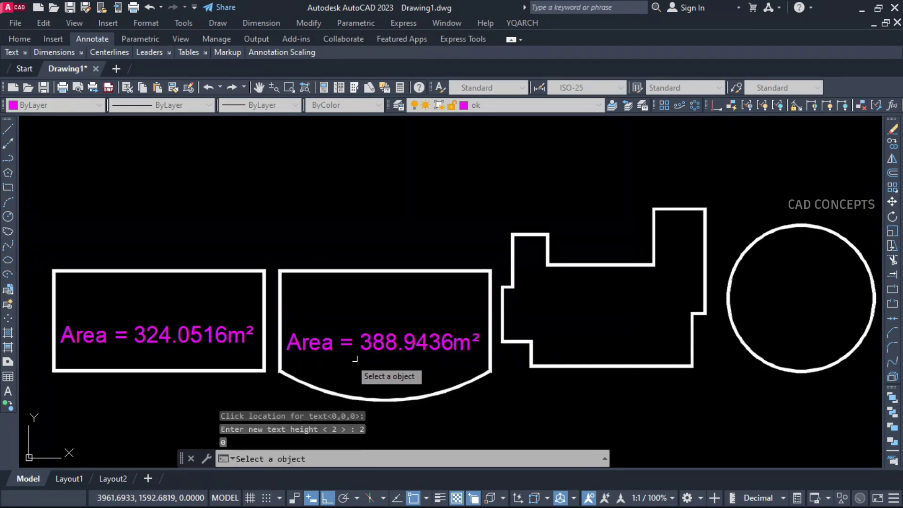
{"action": "left_click", "coordinate": [555, 265]}
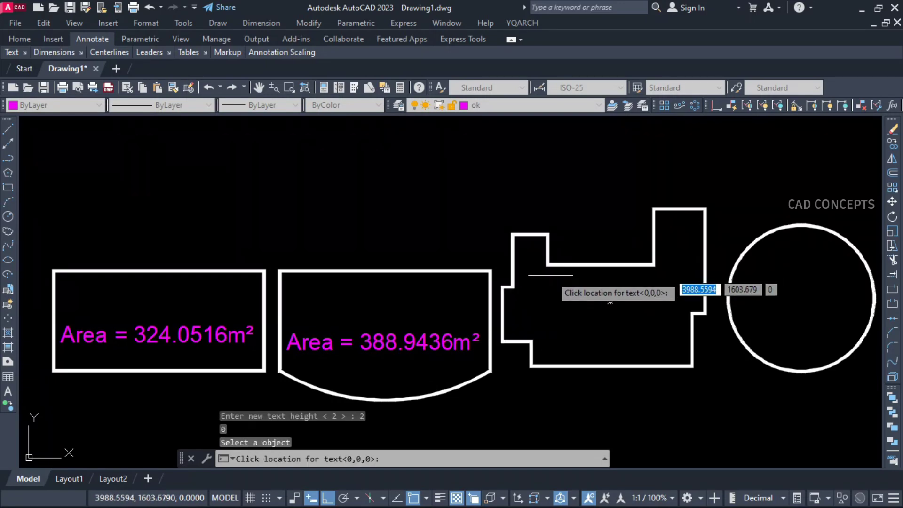
{"action": "left_click", "coordinate": [506, 327]}
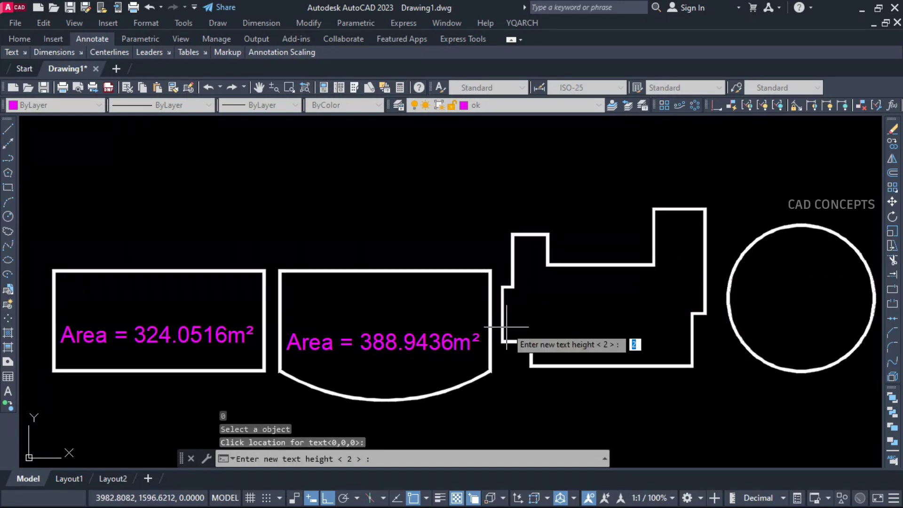
{"action": "type", "text": "20"}
{"action": "key", "text": "Return"}
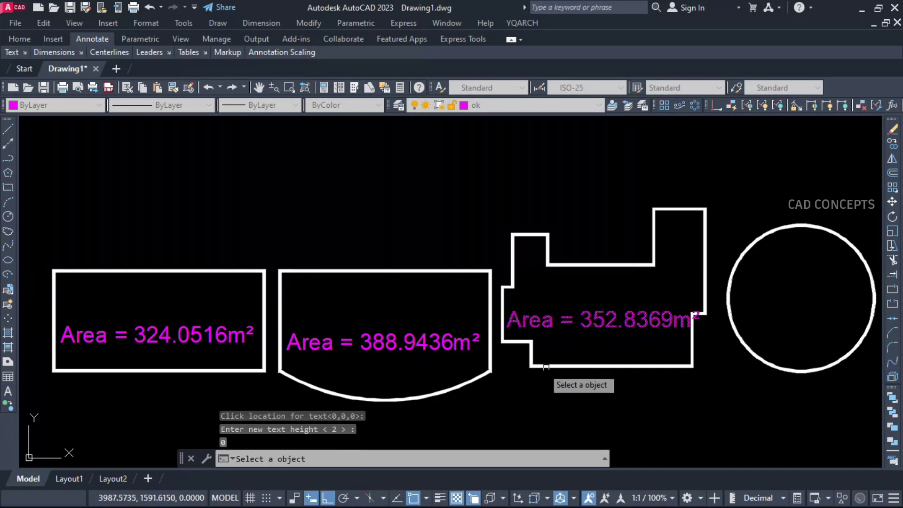
- Label the circle's area at default height, then move the 352.8369 label higher
{"action": "left_click", "coordinate": [732, 324]}
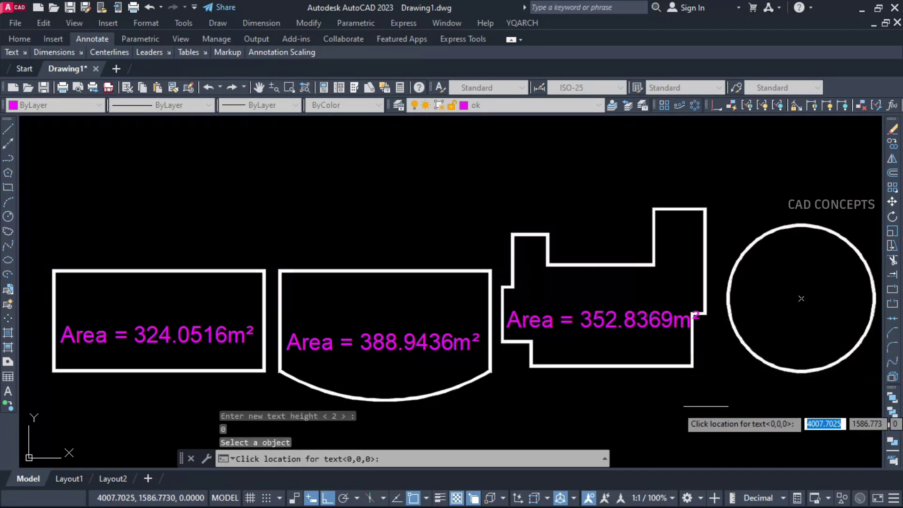
{"action": "left_click", "coordinate": [668, 415]}
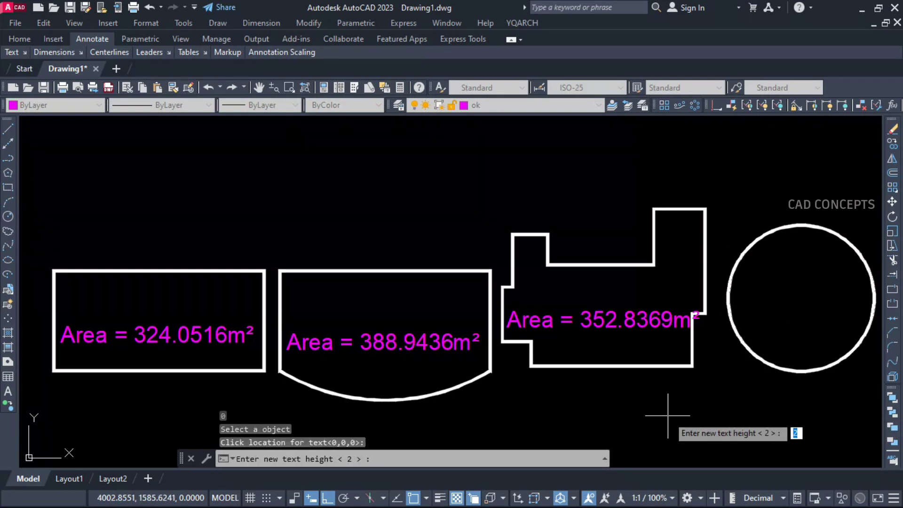
{"action": "key", "text": "Return"}
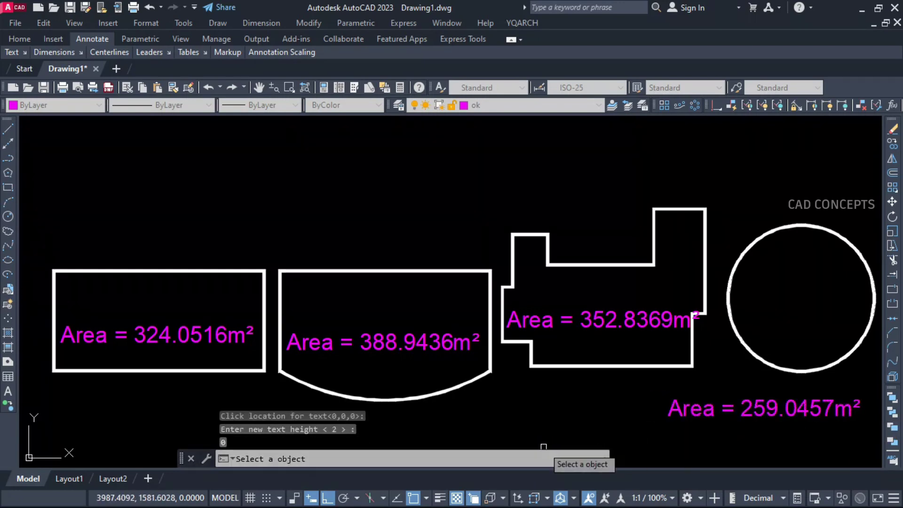
{"action": "key", "text": "Escape"}
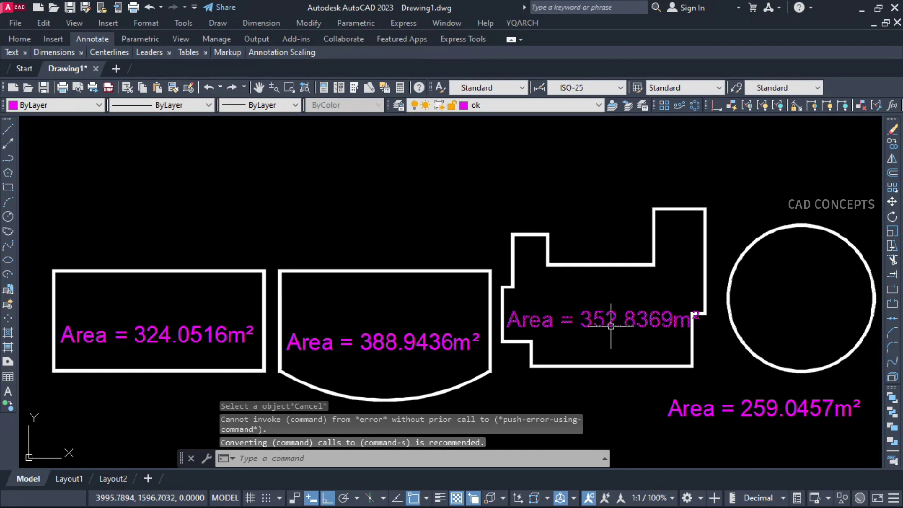
{"action": "left_click", "coordinate": [610, 325]}
{"action": "left_click_drag", "start_coordinate": [610, 326], "coordinate": [610, 308]}
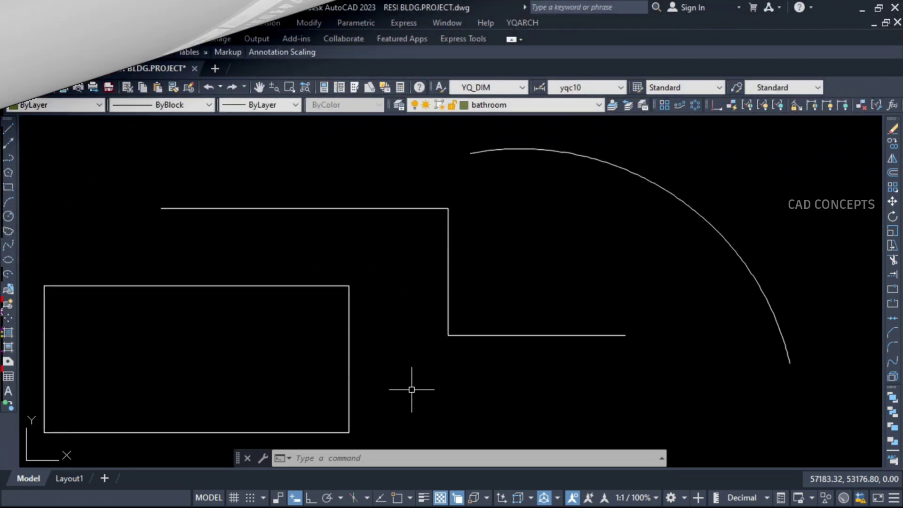
- Confirm the rectangle, L-shaped line and arc are each single objects
{"action": "left_click", "coordinate": [349, 363]}
{"action": "key", "text": "Escape"}
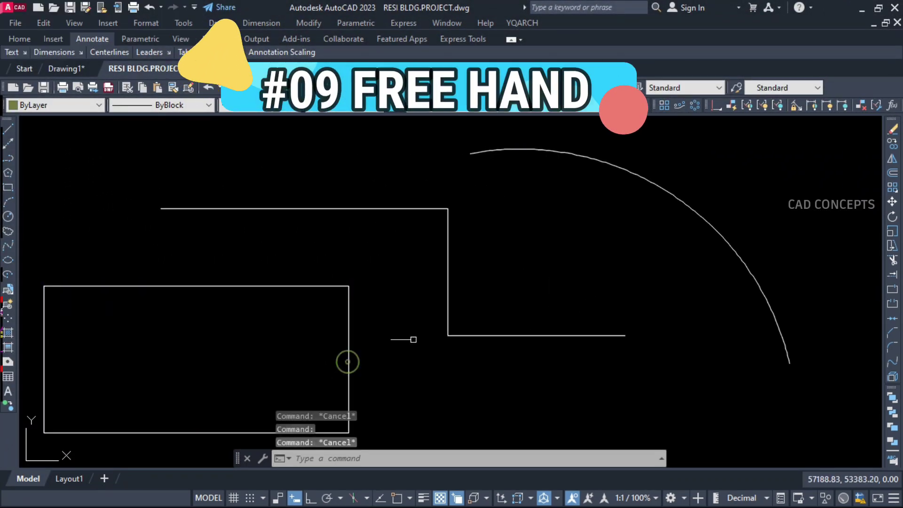
{"action": "left_click", "coordinate": [446, 335]}
{"action": "key", "text": "Escape"}
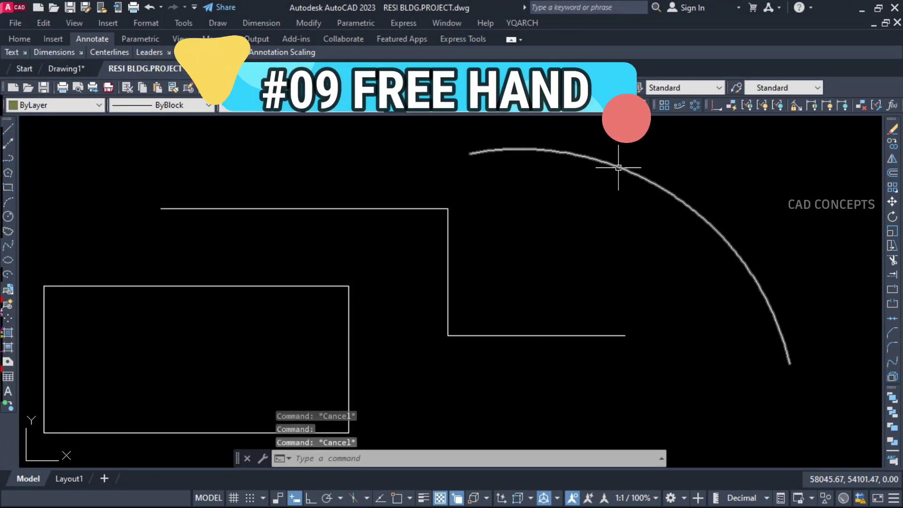
{"action": "left_click", "coordinate": [618, 167]}
{"action": "key", "text": "Escape"}
{"action": "mouse_move", "coordinate": [544, 259]}
{"action": "middle_mouse_down"}
{"action": "mouse_move", "coordinate": [544, 232]}
{"action": "mouse_move", "coordinate": [557, 242]}
{"action": "middle_mouse_up"}
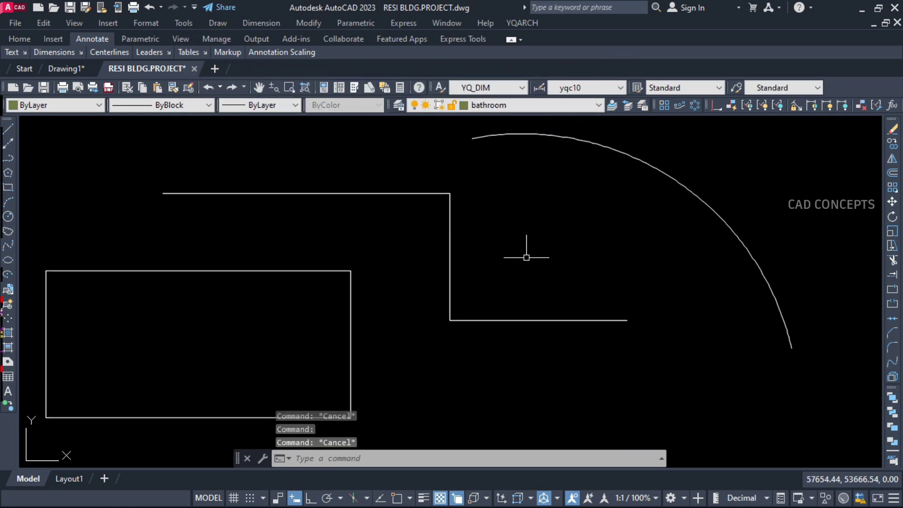
- Make the rectangle freehand with FHAND, segment length 50 and offset 10
{"action": "type", "text": "FHAND"}
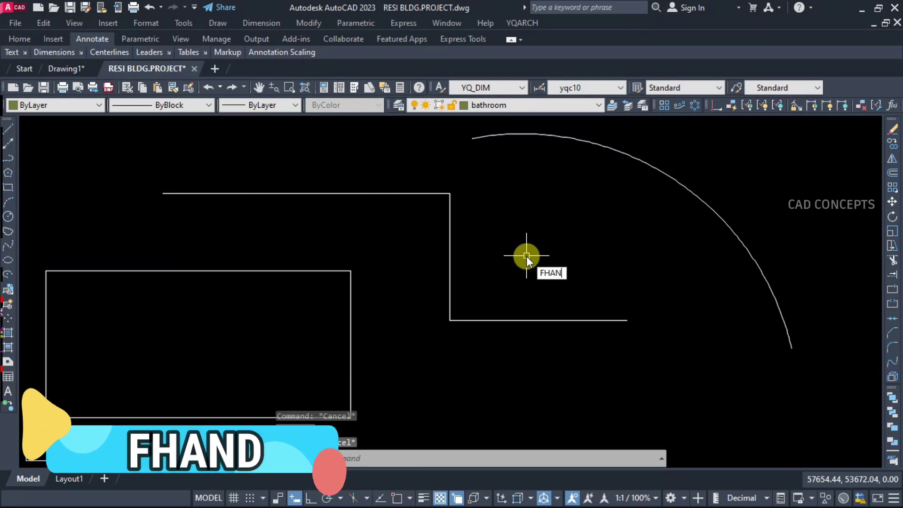
{"action": "key", "text": "Return"}
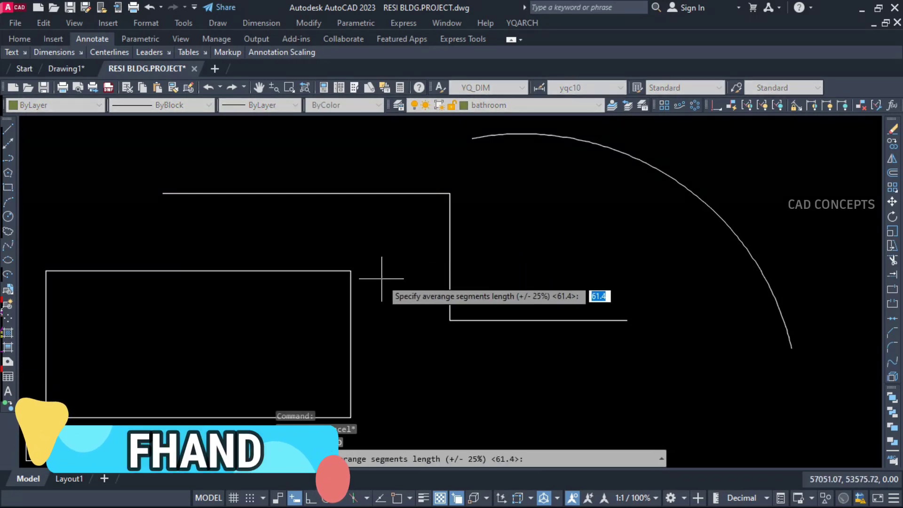
{"action": "type", "text": "50"}
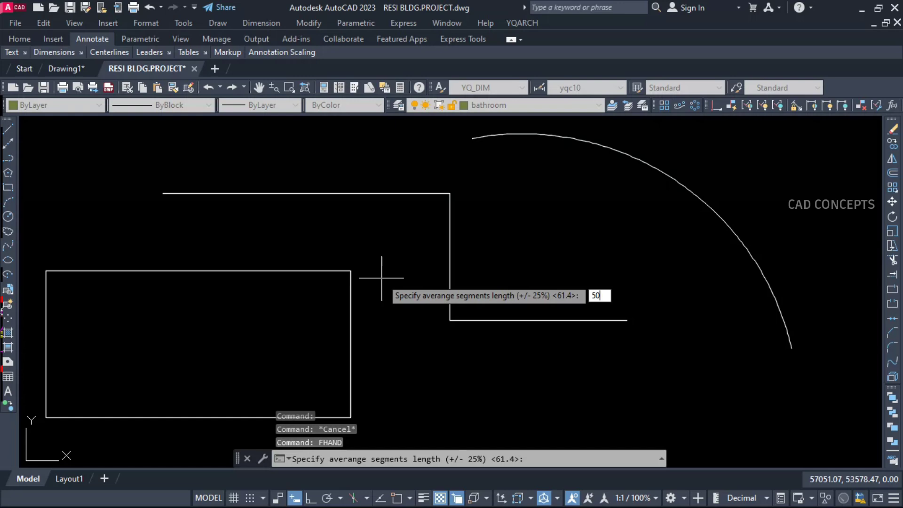
{"action": "key", "text": "Return"}
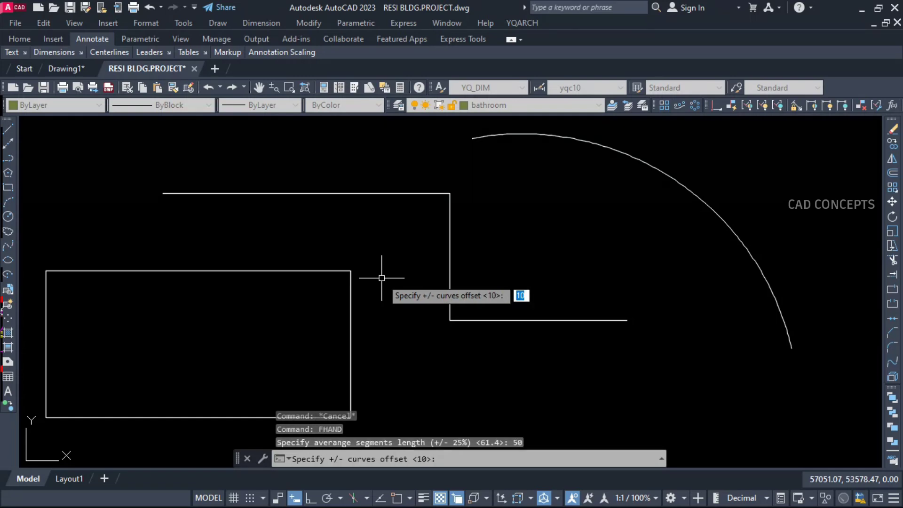
{"action": "type", "text": "10"}
{"action": "key", "text": "Return"}
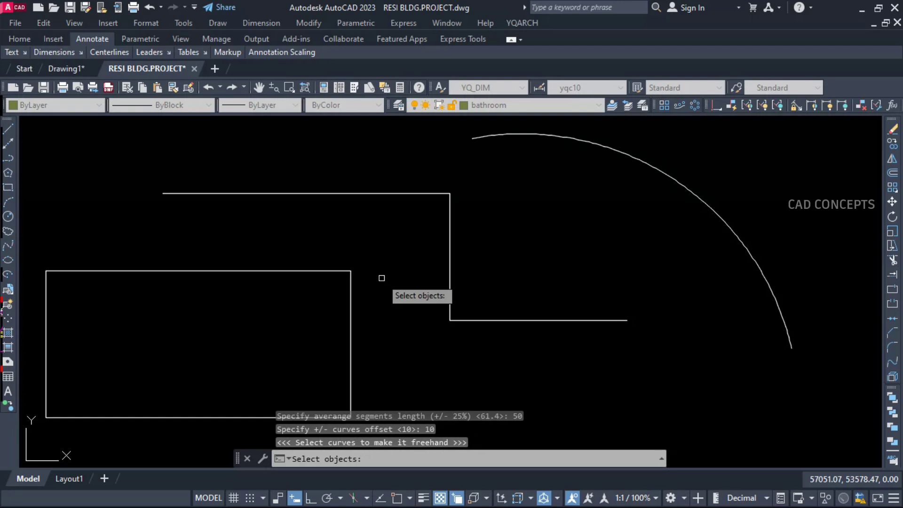
{"action": "left_click", "coordinate": [351, 275]}
{"action": "key", "text": "Return"}
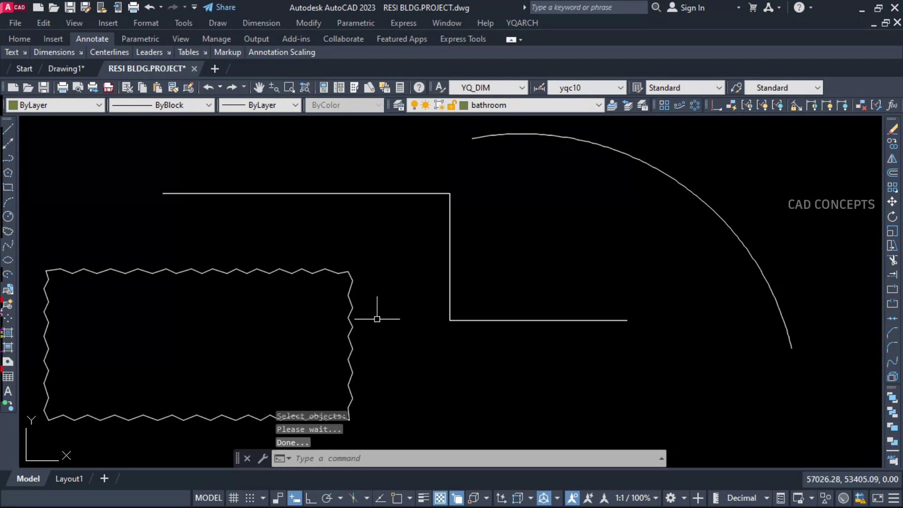
- Apply the same 50/10 freehand look to the L-shaped line and the arc, then inspect the arc
{"action": "key", "text": "Return"}
{"action": "key", "text": "Return"}
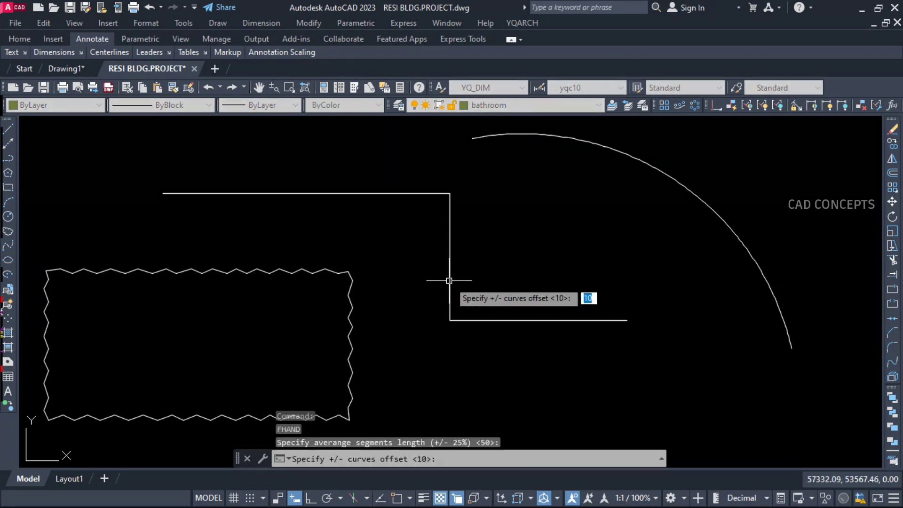
{"action": "key", "text": "Return"}
{"action": "left_click", "coordinate": [449, 257]}
{"action": "key", "text": "Return"}
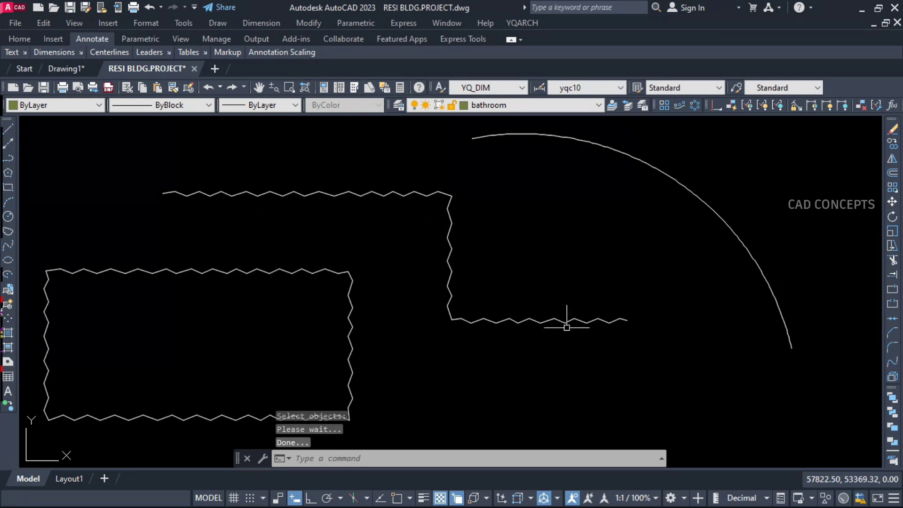
{"action": "key", "text": "Return"}
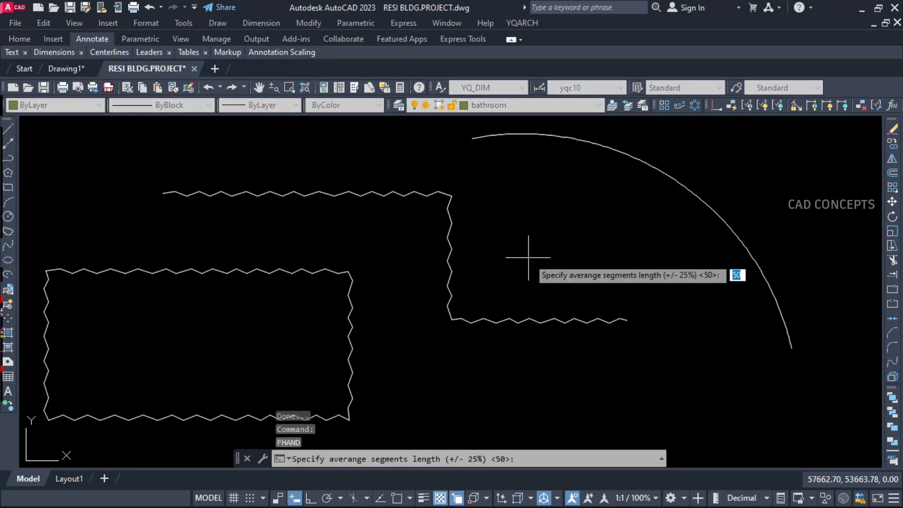
{"action": "key", "text": "Return"}
{"action": "key", "text": "Return"}
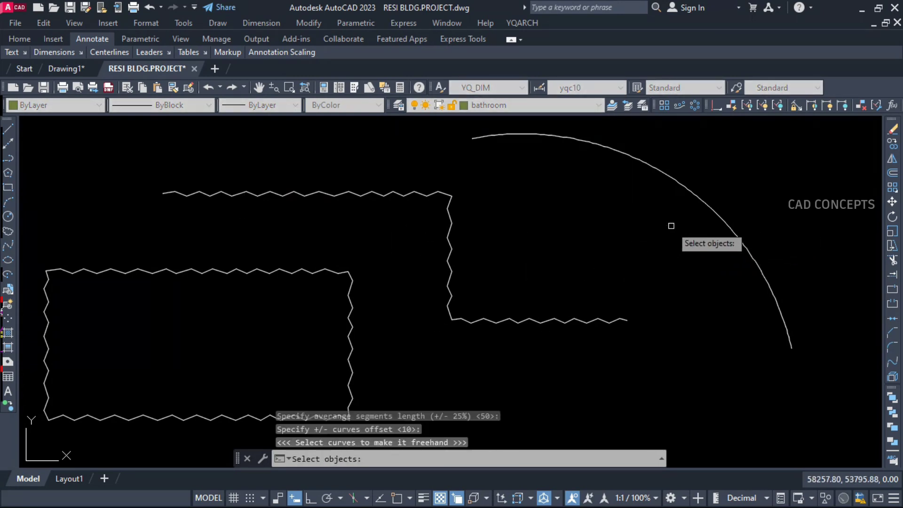
{"action": "left_click", "coordinate": [692, 195]}
{"action": "key", "text": "Return"}
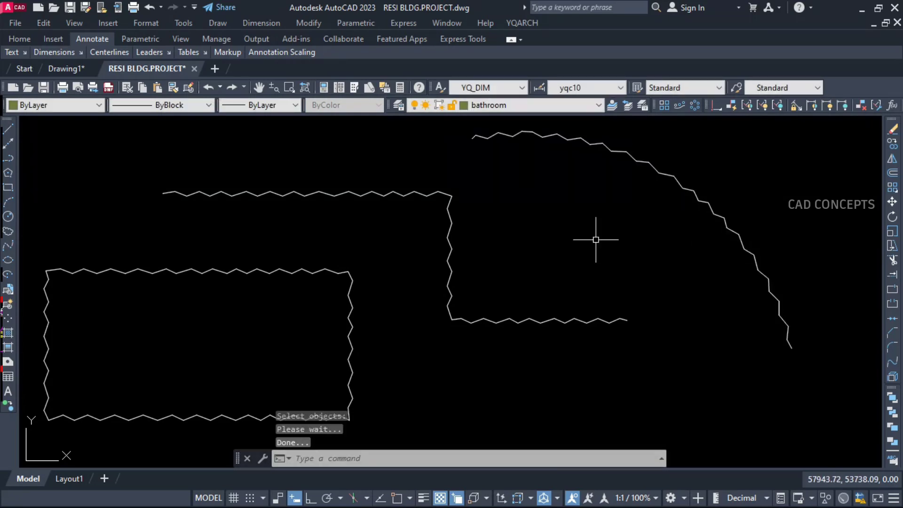
{"action": "left_click", "coordinate": [637, 164]}
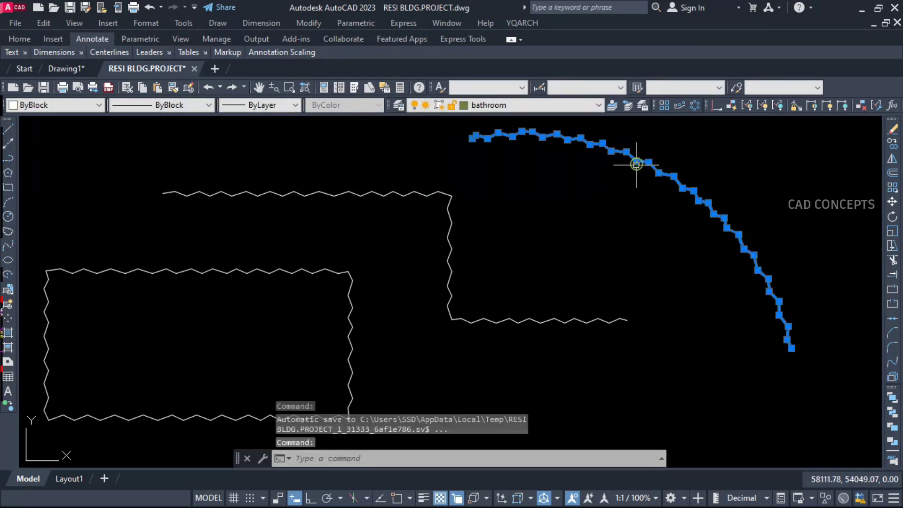
{"action": "key", "text": "Escape"}
{"action": "key", "text": "Escape"}
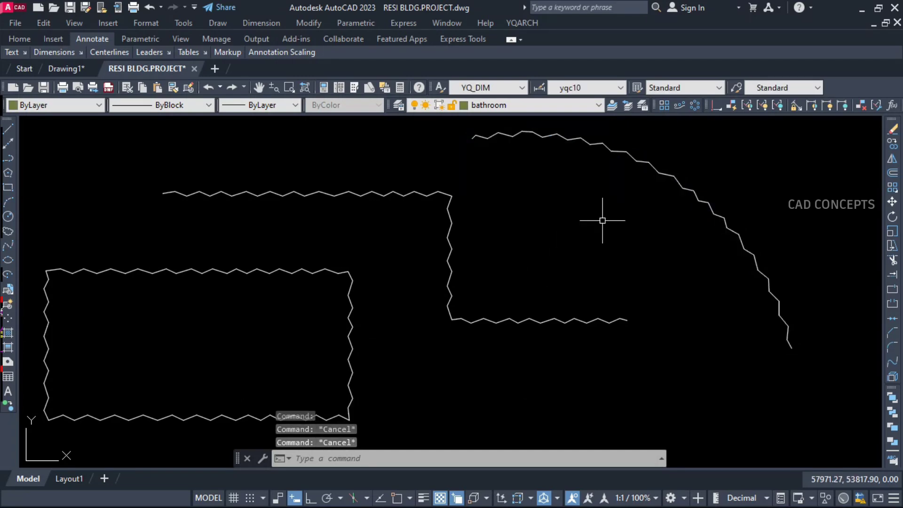
{"action": "mouse_move", "coordinate": [541, 284]}
{"action": "middle_mouse_down"}
{"action": "mouse_move", "coordinate": [539, 266]}
{"action": "mouse_move", "coordinate": [539, 278]}
{"action": "middle_mouse_up"}
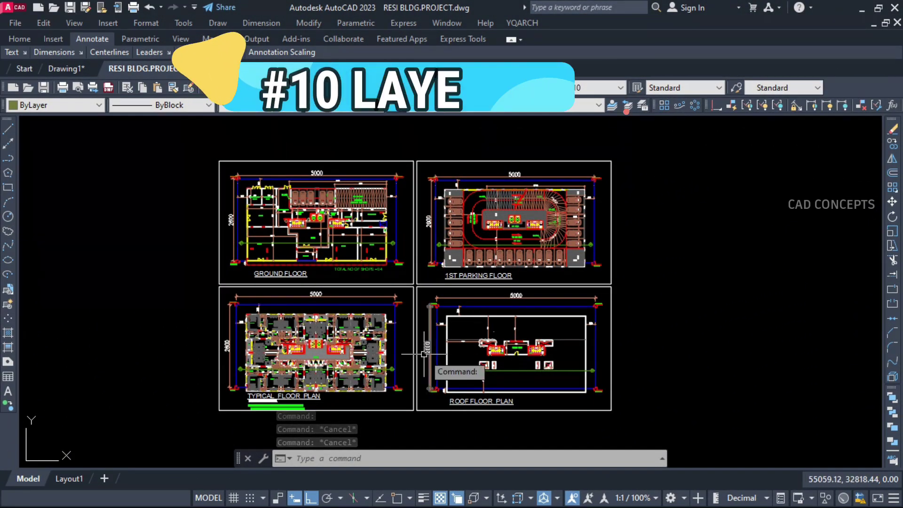
- Browse the layer list, close it with bathroom still current, and enter LLFP
{"action": "left_click", "coordinate": [503, 105]}
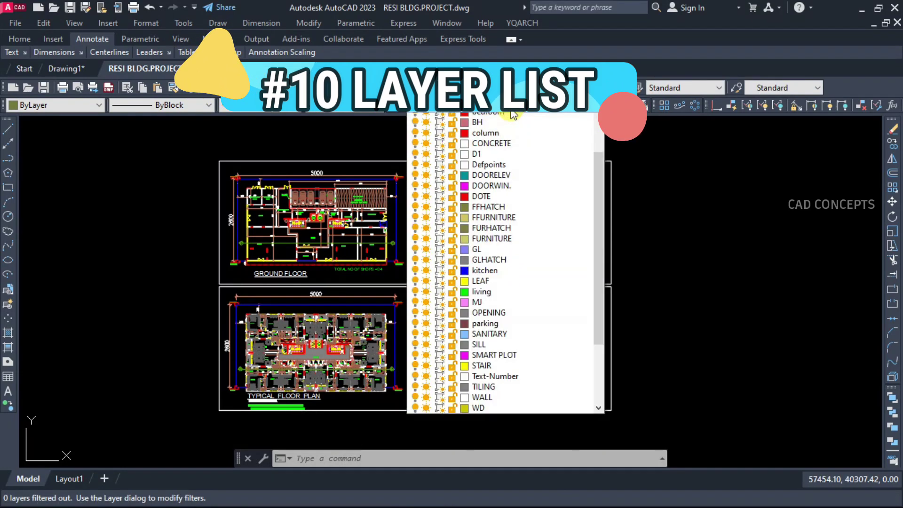
{"action": "left_click_drag", "start_coordinate": [600, 345], "coordinate": [545, 414]}
{"action": "scroll", "coordinate": [530, 400], "scroll_direction": "up", "scroll_amount": 5}
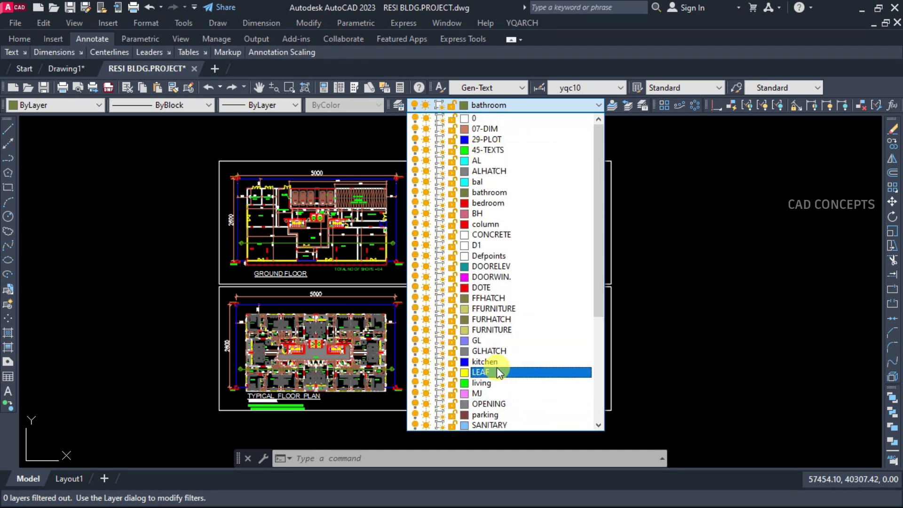
{"action": "left_click", "coordinate": [671, 341]}
{"action": "type", "text": "LL"}
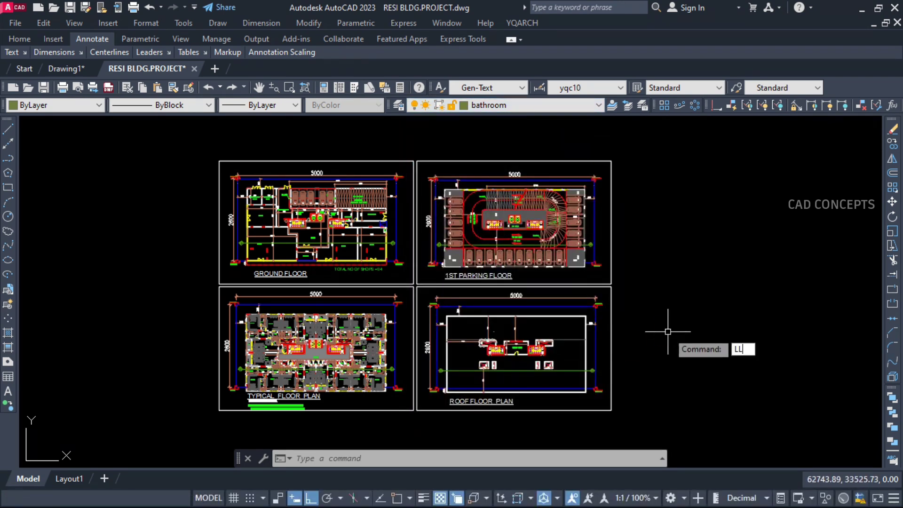
{"action": "type", "text": "FP"}
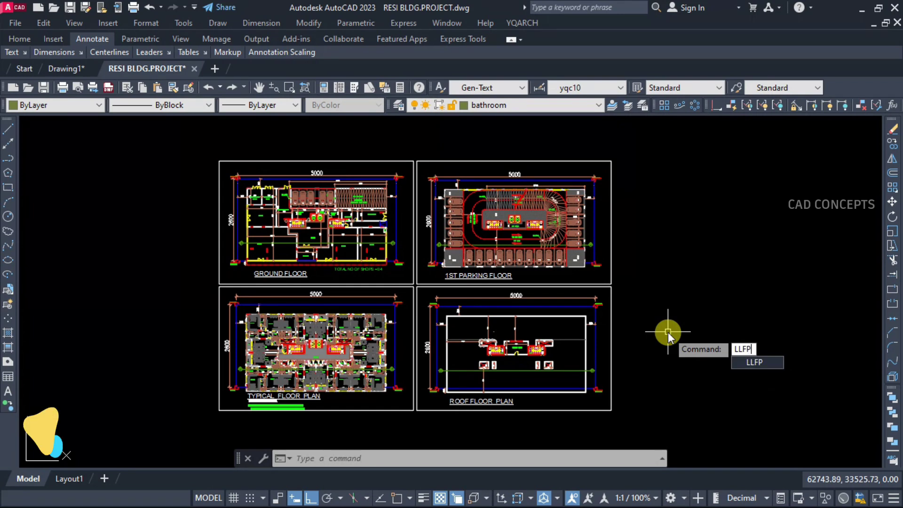
- Run LLFP and save RESI BLDG.PROJECT.txt into Desktop\New folder (5)
{"action": "left_click", "coordinate": [741, 362]}
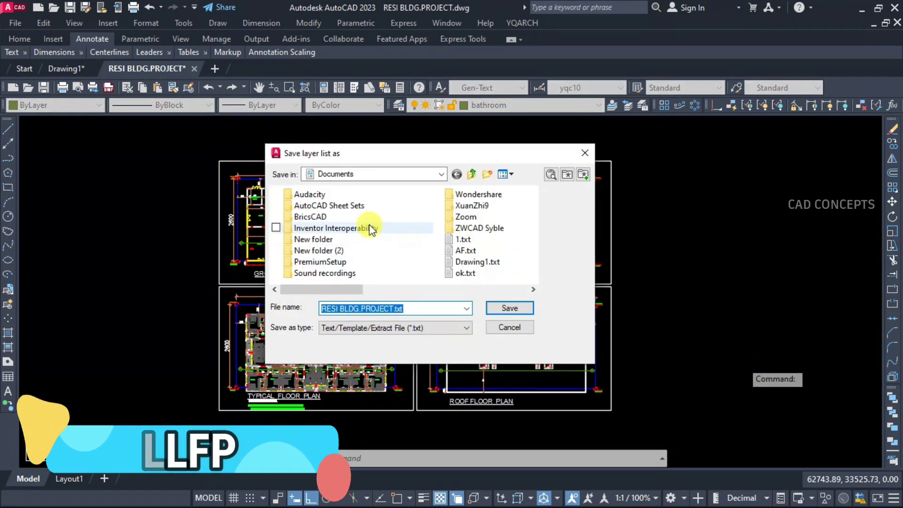
{"action": "left_click", "coordinate": [326, 174]}
{"action": "left_click", "coordinate": [342, 209]}
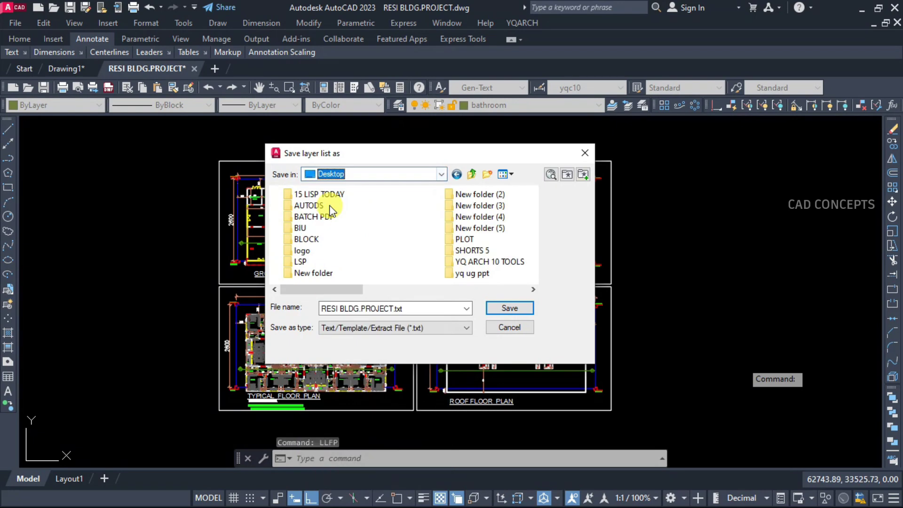
{"action": "scroll", "coordinate": [469, 238], "scroll_direction": "down", "scroll_amount": 1}
{"action": "scroll", "coordinate": [469, 238], "scroll_direction": "down", "scroll_amount": 2}
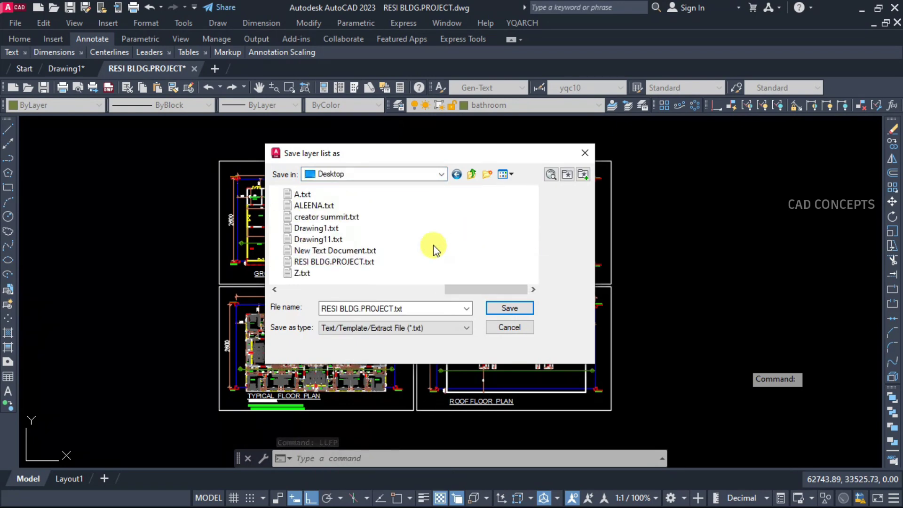
{"action": "left_click", "coordinate": [456, 174]}
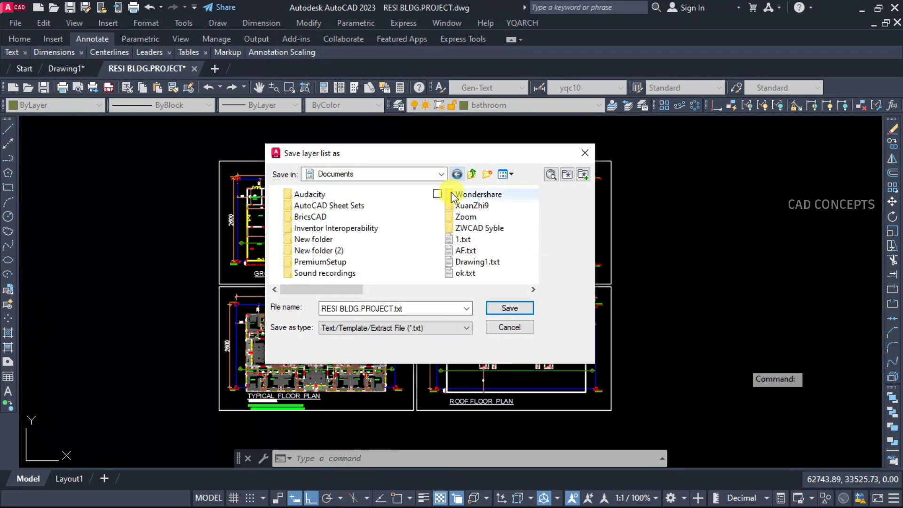
{"action": "left_click", "coordinate": [401, 174]}
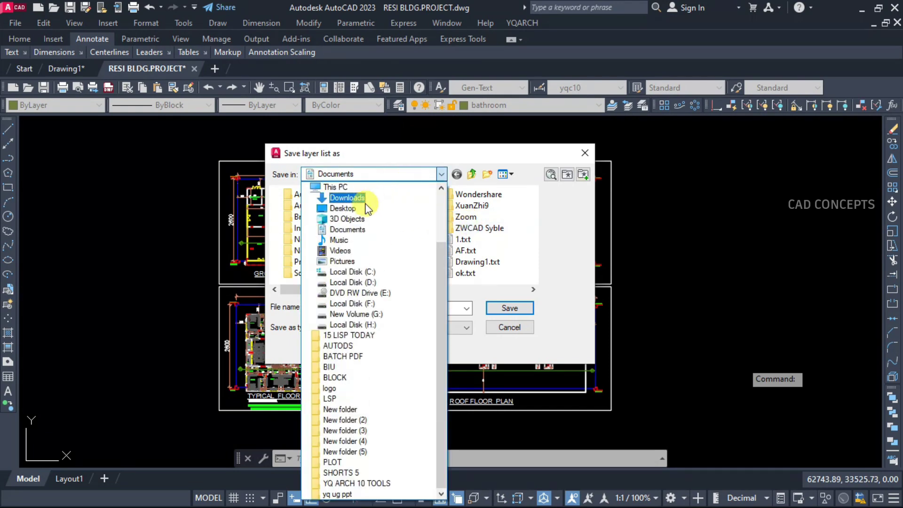
{"action": "left_click", "coordinate": [352, 209]}
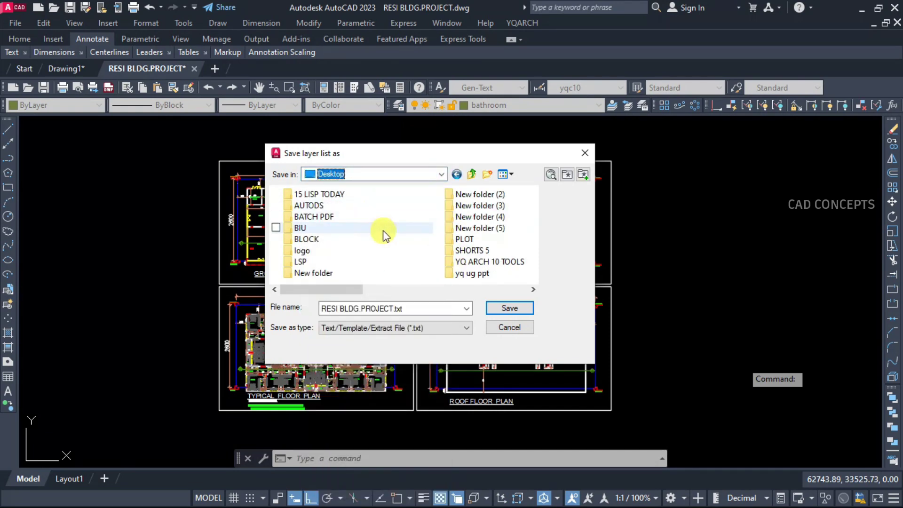
{"action": "double_click", "coordinate": [476, 230]}
{"action": "left_click", "coordinate": [340, 209]}
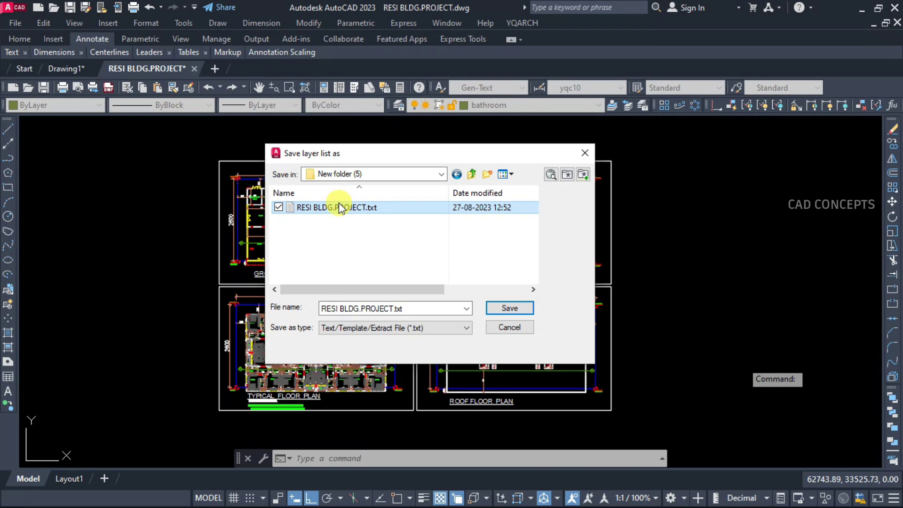
{"action": "left_click", "coordinate": [500, 309]}
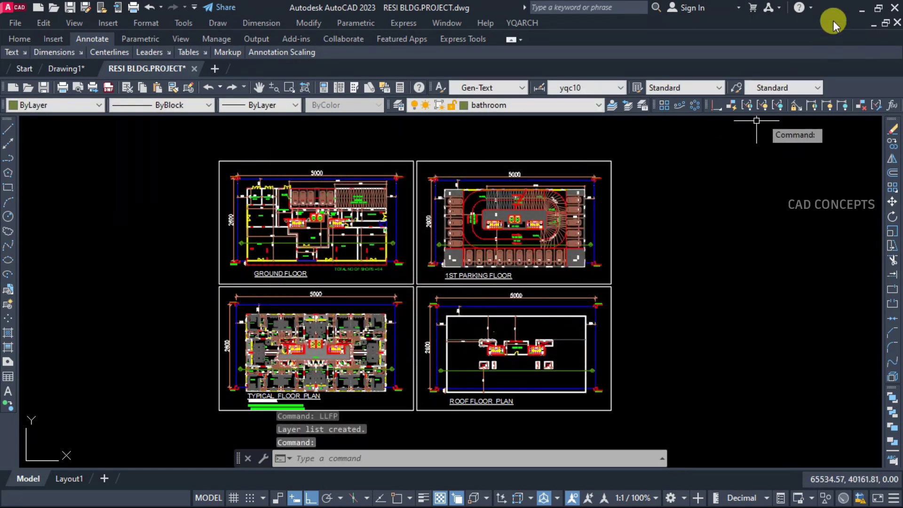
- Open RESI BLDG.PROJECT.txt in Notepad, maximize it to read the layer entries, then restore it
{"action": "left_click", "coordinate": [863, 9]}
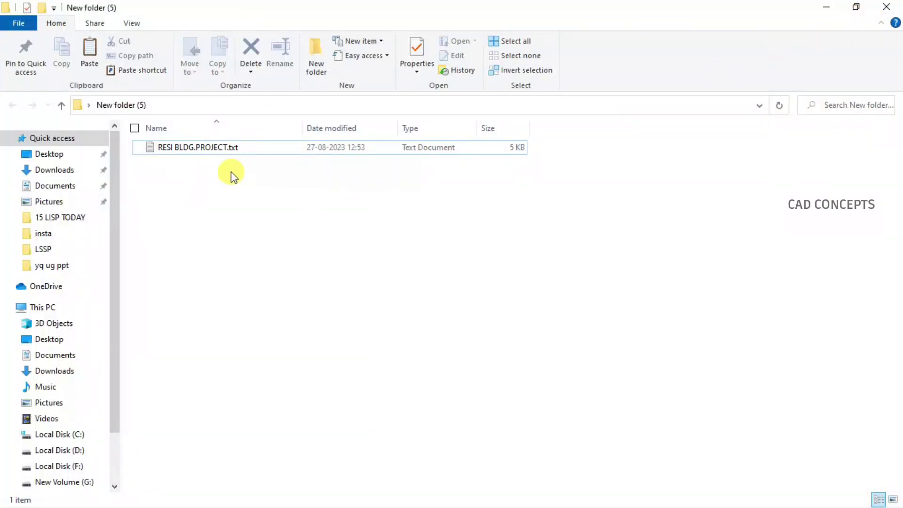
{"action": "double_click", "coordinate": [196, 148]}
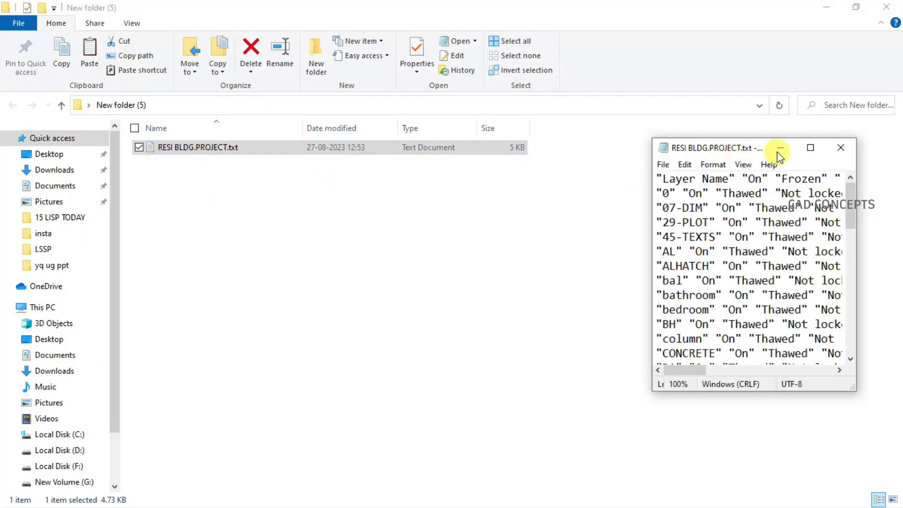
{"action": "left_click", "coordinate": [810, 148]}
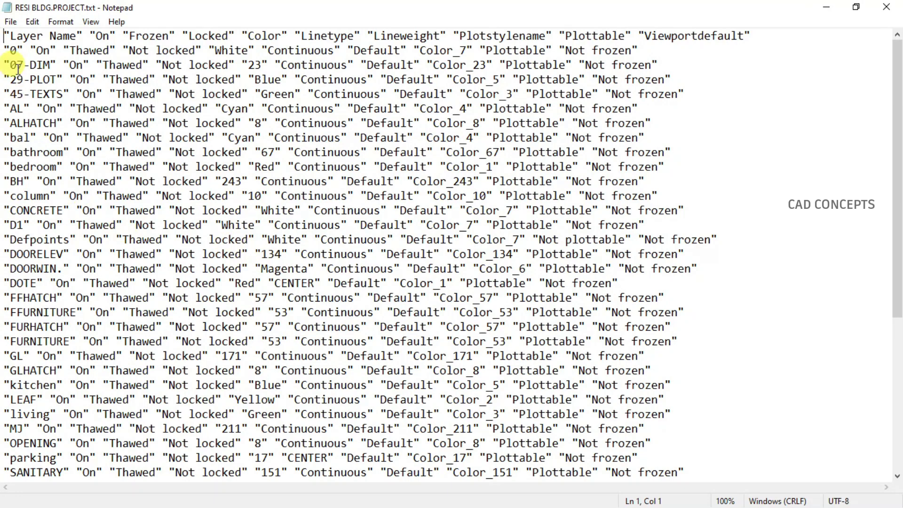
{"action": "left_click_drag", "start_coordinate": [4, 36], "coordinate": [23, 35]}
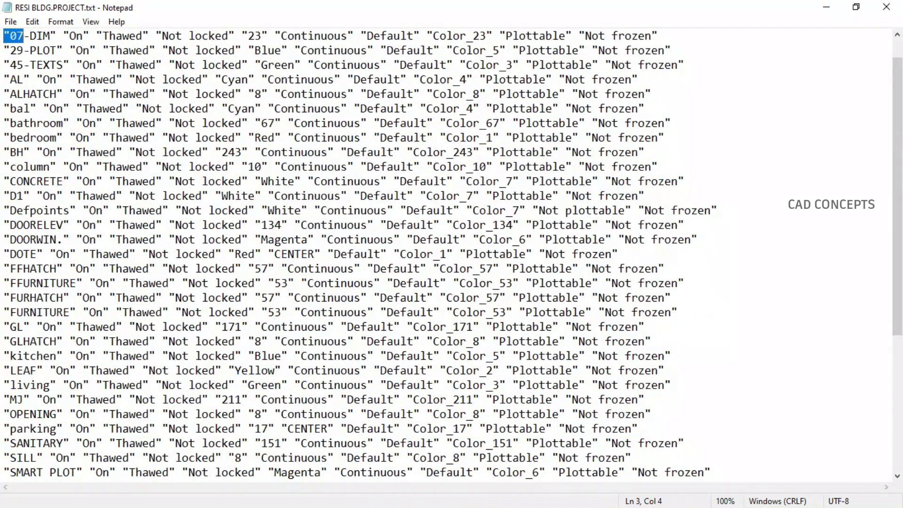
{"action": "left_click", "coordinate": [862, 5]}
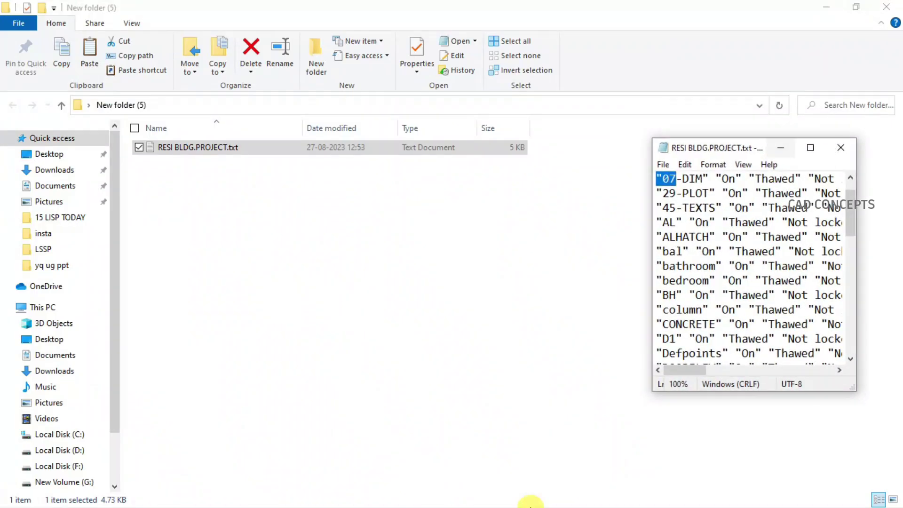
{"action": "key", "text": "super"}
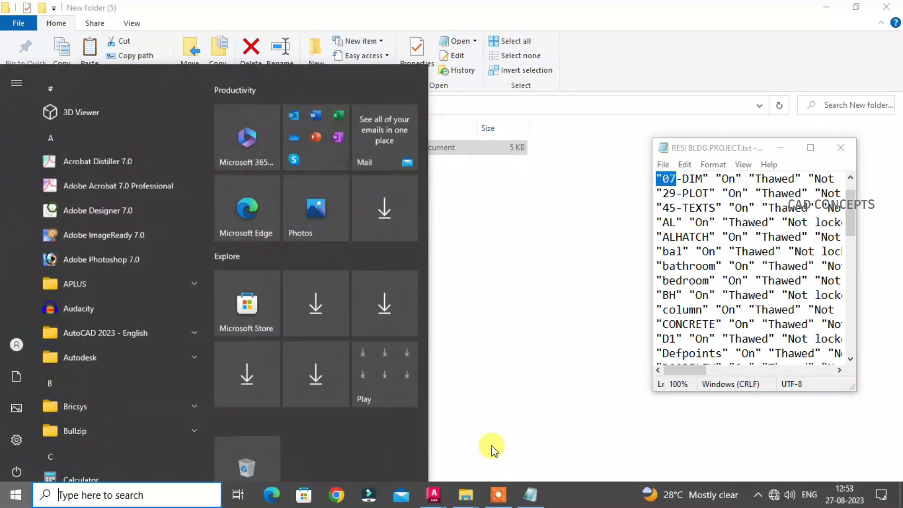
- Restore AutoCAD, un-maximize it and place it at the top-left of the screen
{"action": "mouse_move", "coordinate": [435, 499]}
{"action": "left_click", "coordinate": [489, 458]}
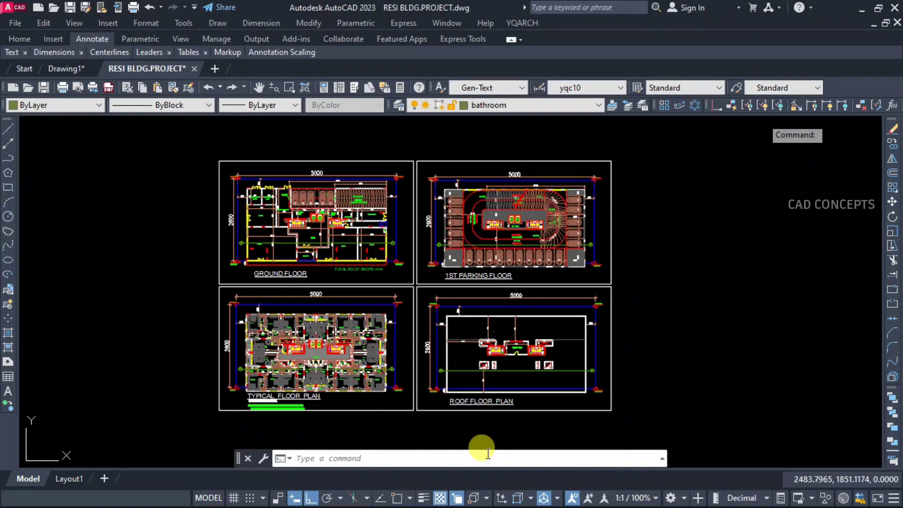
{"action": "mouse_move", "coordinate": [506, 5]}
{"action": "left_mouse_down"}
{"action": "mouse_move", "coordinate": [456, 32]}
{"action": "mouse_move", "coordinate": [353, 25]}
{"action": "left_mouse_up"}
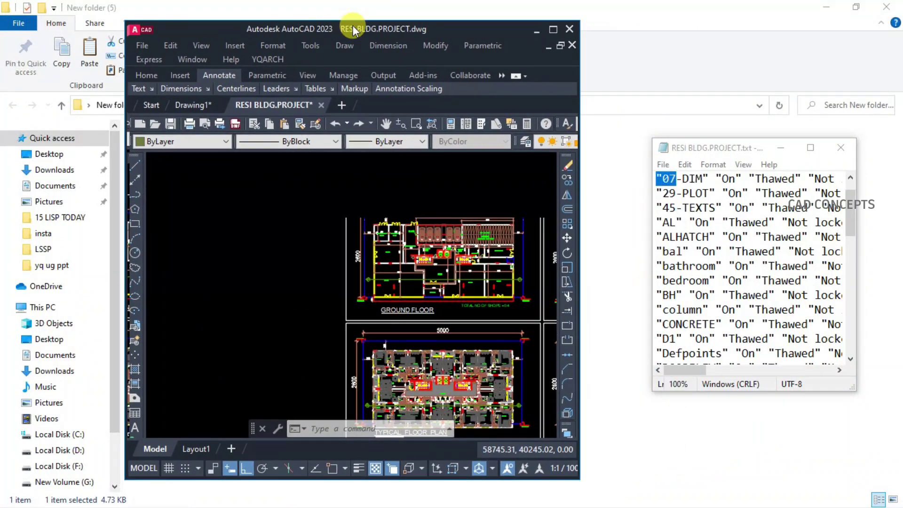
{"action": "left_click", "coordinate": [567, 143]}
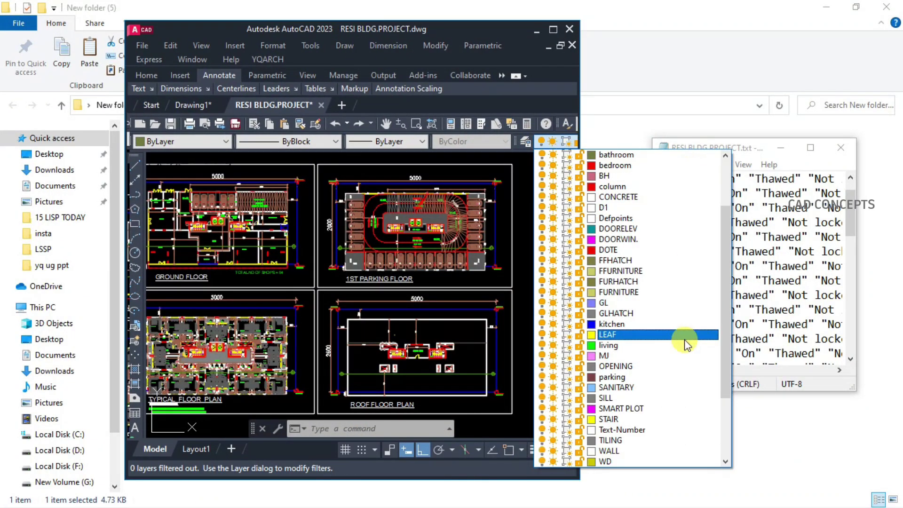
{"action": "scroll", "coordinate": [687, 346], "scroll_direction": "up", "scroll_amount": 3}
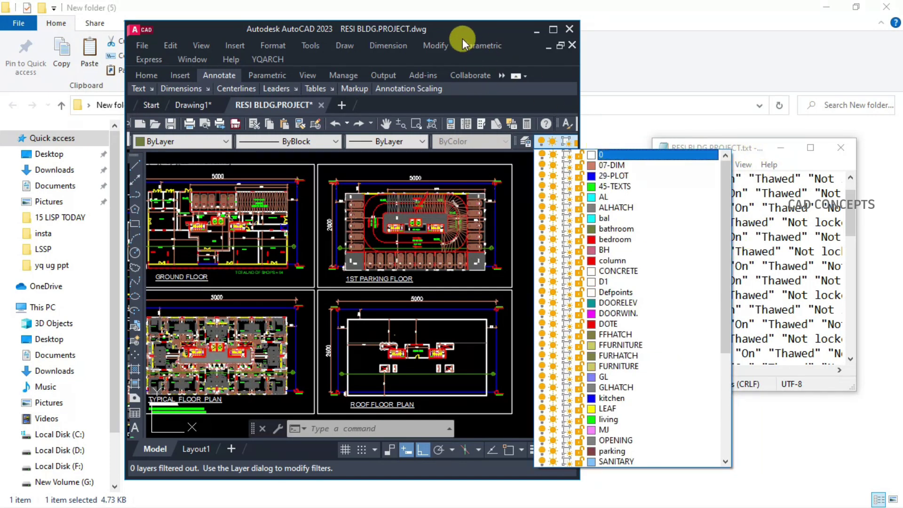
{"action": "left_click", "coordinate": [437, 28]}
{"action": "left_click_drag", "start_coordinate": [359, 30], "coordinate": [246, 20]}
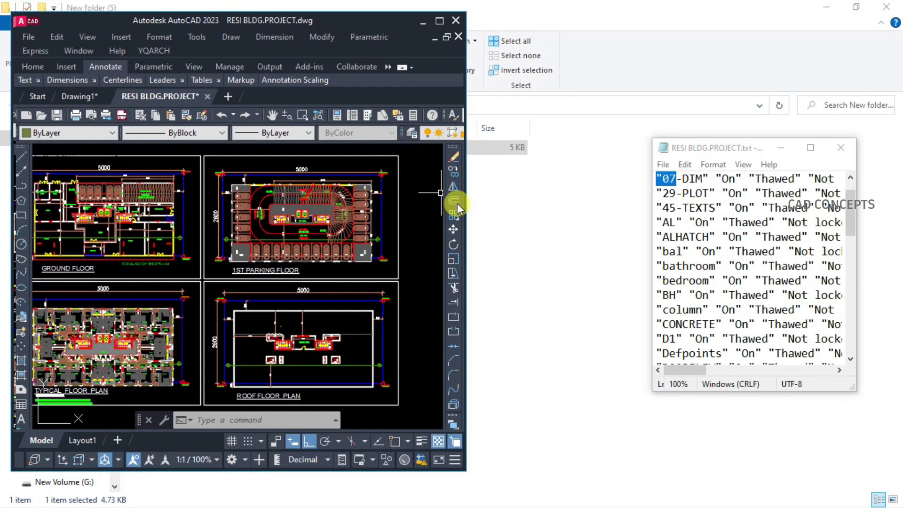
{"action": "left_click_drag", "start_coordinate": [466, 205], "coordinate": [492, 203]}
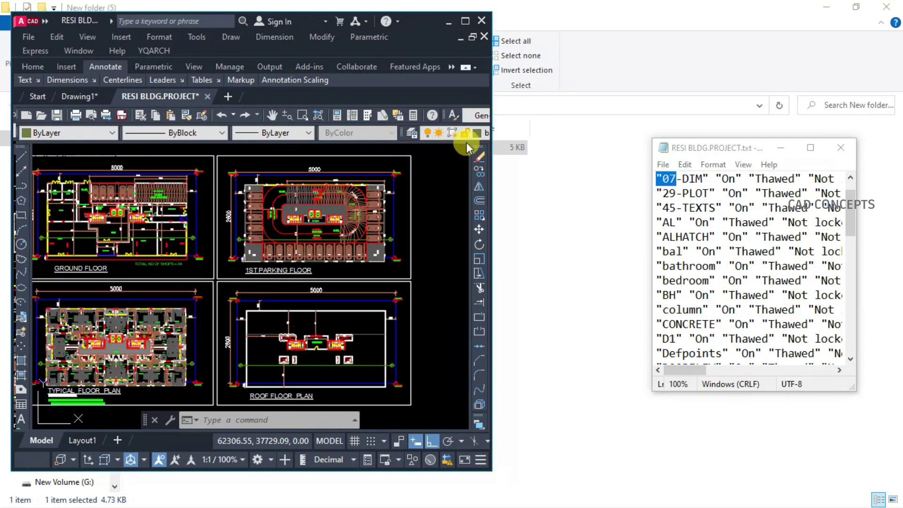
- Resize Notepad on the right and open the Layer dropdown for comparison
{"action": "left_click", "coordinate": [478, 134]}
{"action": "scroll", "coordinate": [496, 308], "scroll_direction": "up", "scroll_amount": 3}
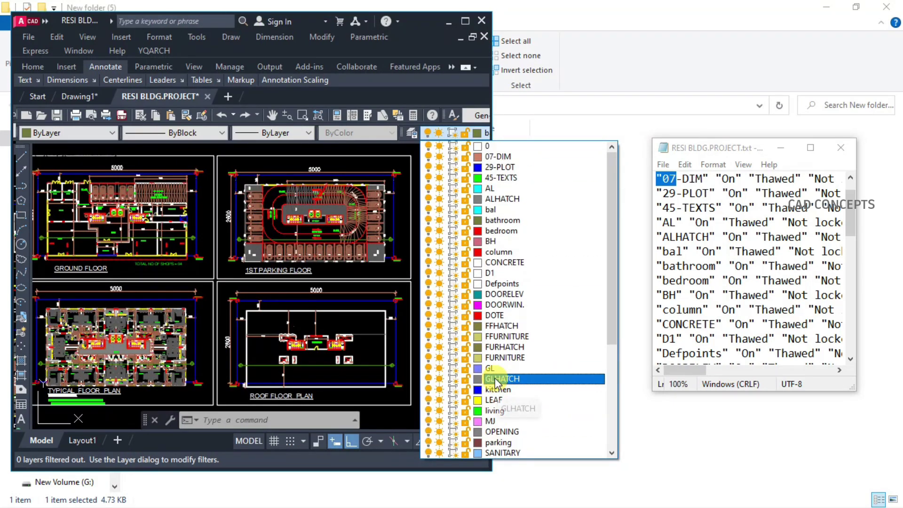
{"action": "scroll", "coordinate": [498, 357], "scroll_direction": "down", "scroll_amount": 2}
{"action": "scroll", "coordinate": [500, 371], "scroll_direction": "up", "scroll_amount": 3}
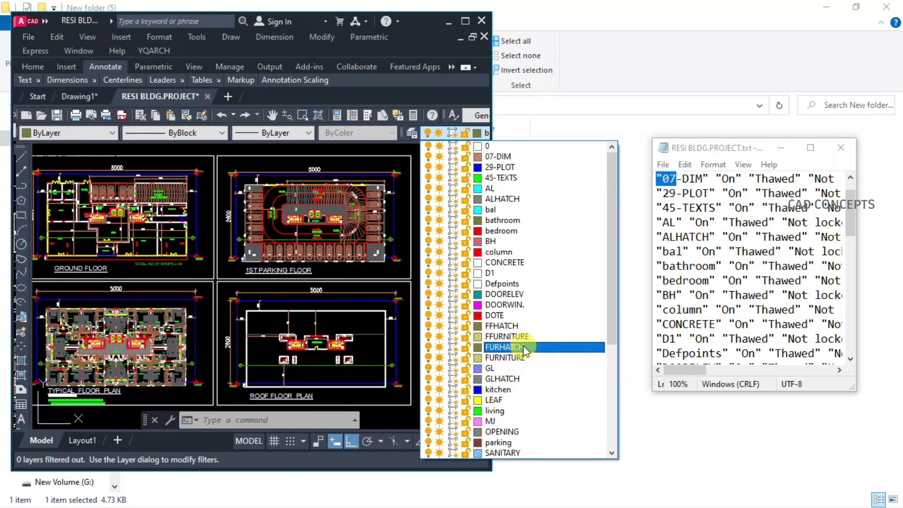
{"action": "left_click_drag", "start_coordinate": [715, 139], "coordinate": [715, 11]}
{"action": "left_click_drag", "start_coordinate": [718, 393], "coordinate": [716, 493]}
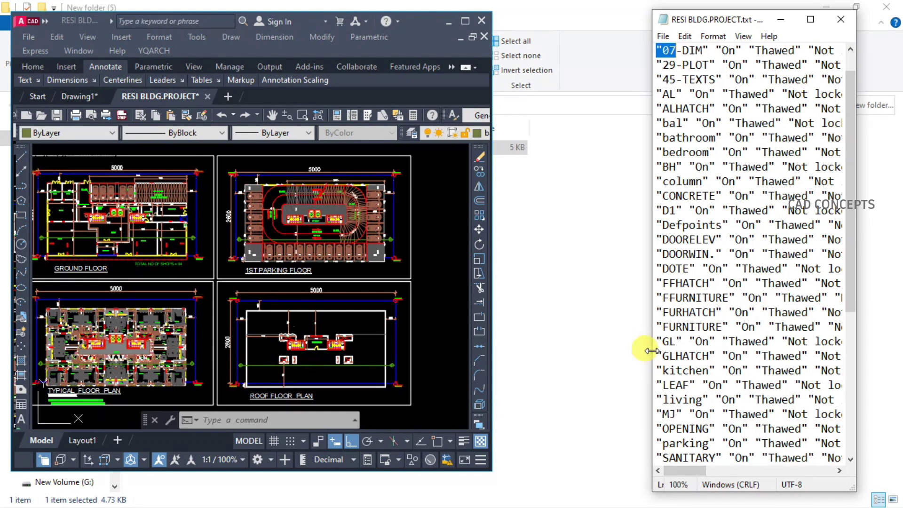
{"action": "left_click_drag", "start_coordinate": [651, 351], "coordinate": [567, 350]}
{"action": "left_click", "coordinate": [475, 135]}
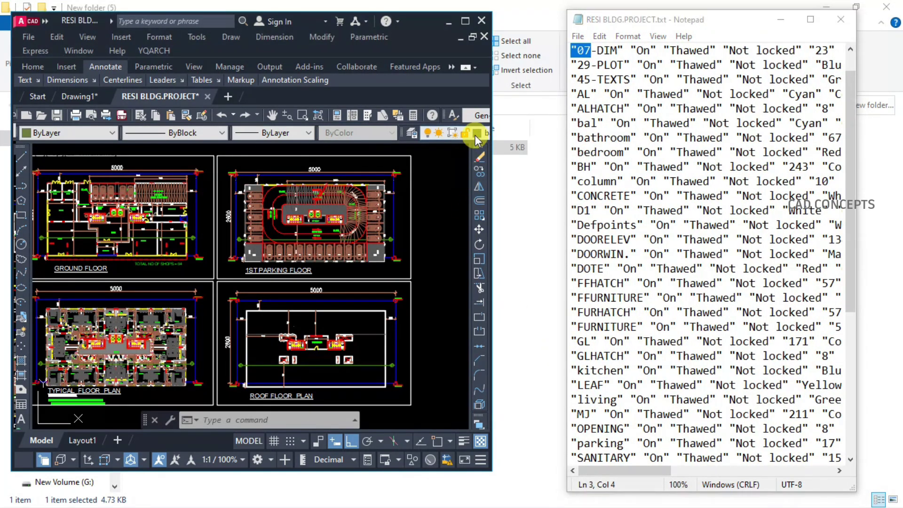
{"action": "left_click", "coordinate": [475, 134]}
{"action": "scroll", "coordinate": [527, 410], "scroll_direction": "down", "scroll_amount": 3}
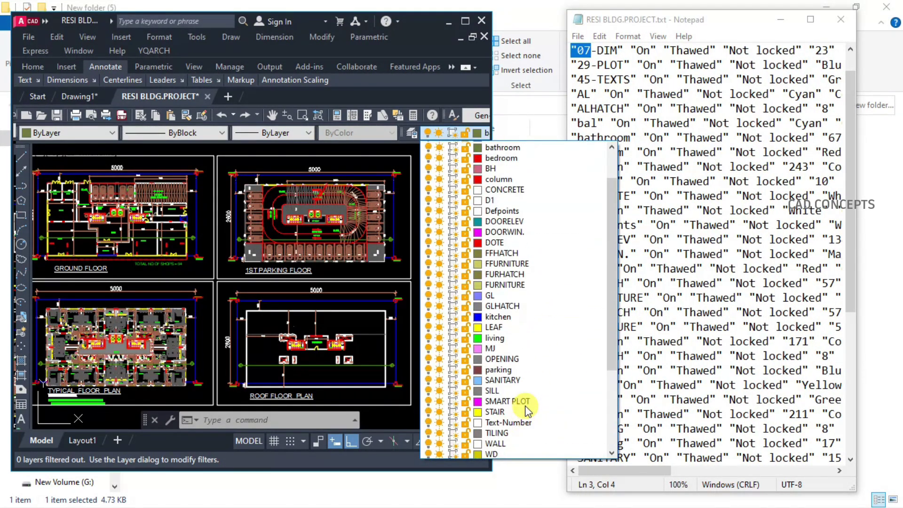
{"action": "scroll", "coordinate": [526, 411], "scroll_direction": "up", "scroll_amount": 3}
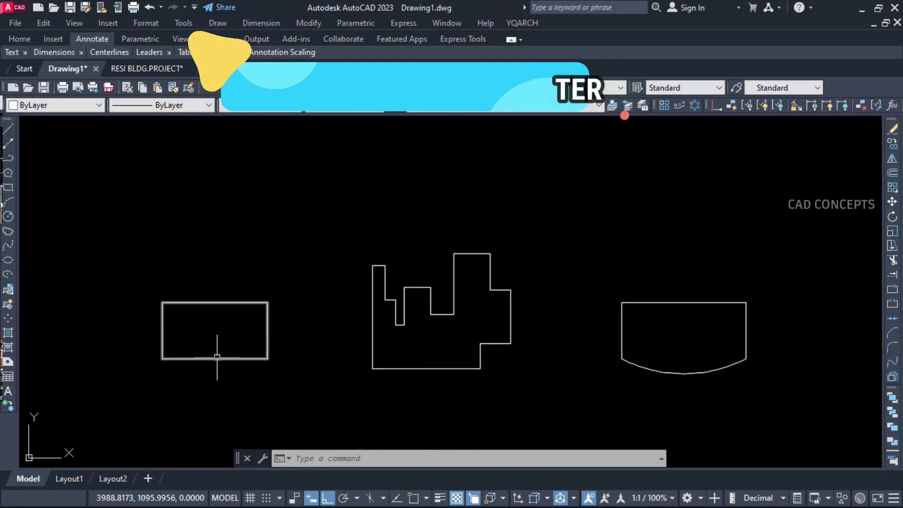
- Run FA and label the left rectangle with an area and perimeter leader
{"action": "type", "text": "FA"}
{"action": "key", "text": "Return"}
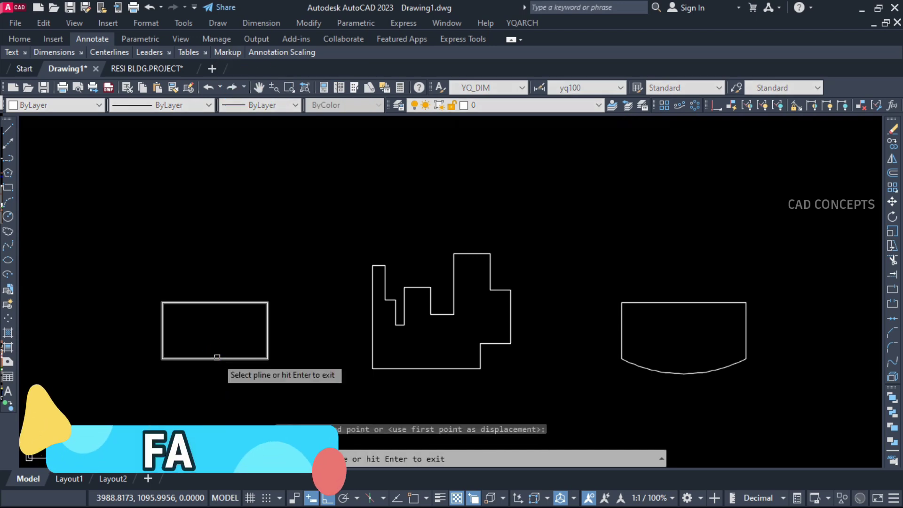
{"action": "left_click", "coordinate": [262, 338]}
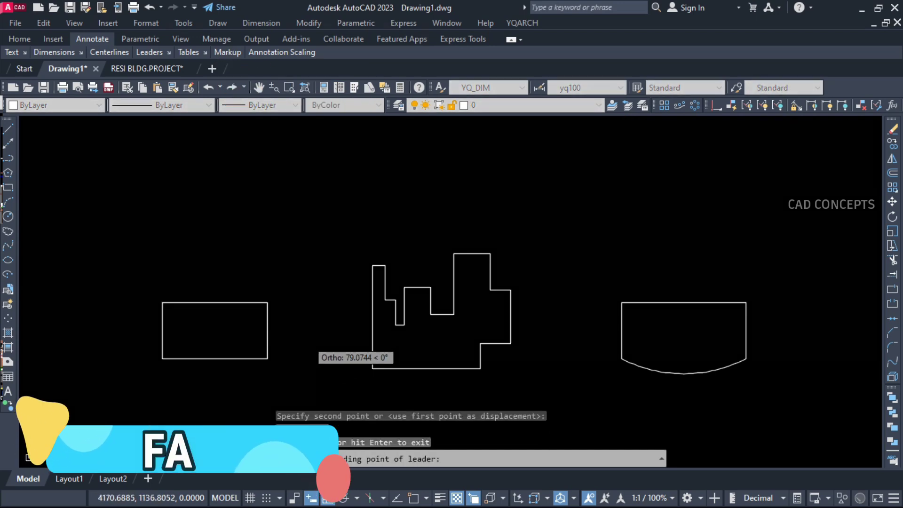
{"action": "left_click", "coordinate": [307, 335]}
{"action": "scroll", "coordinate": [246, 337], "scroll_direction": "up", "scroll_amount": 5}
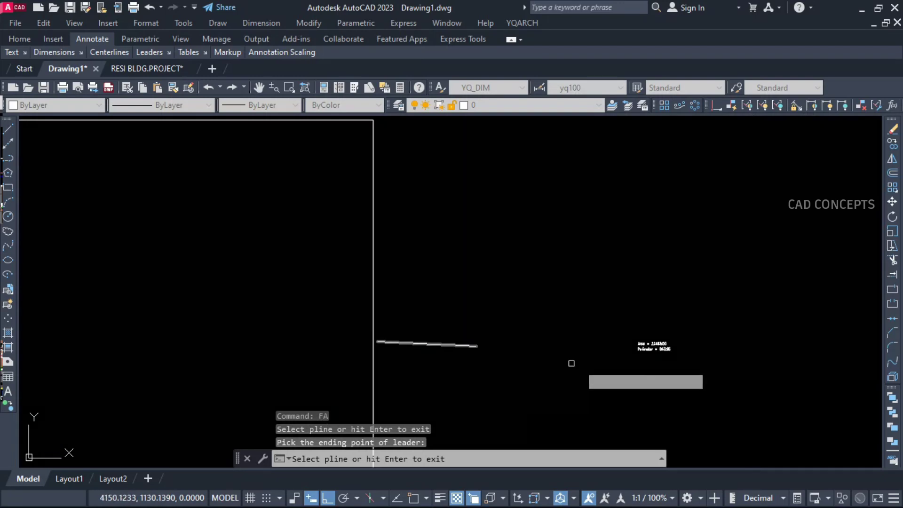
{"action": "scroll", "coordinate": [649, 353], "scroll_direction": "up", "scroll_amount": 5}
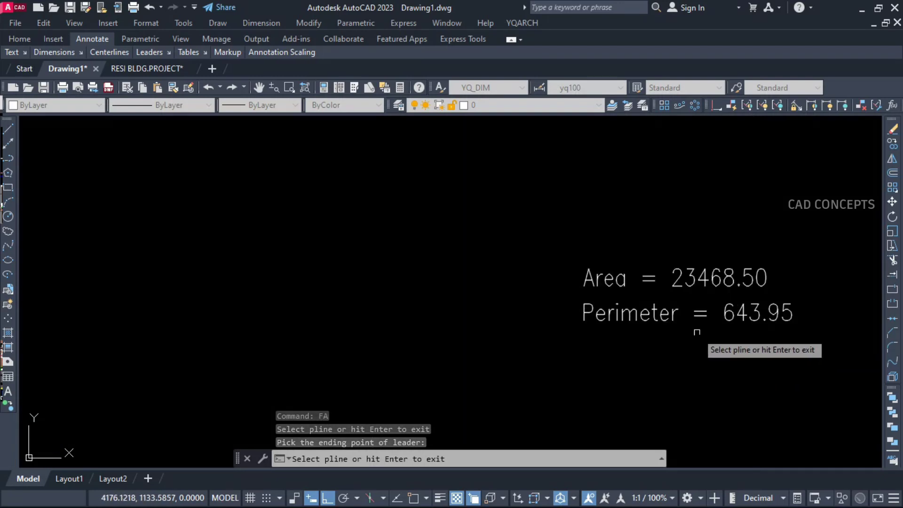
{"action": "scroll", "coordinate": [705, 289], "scroll_direction": "down", "scroll_amount": 8}
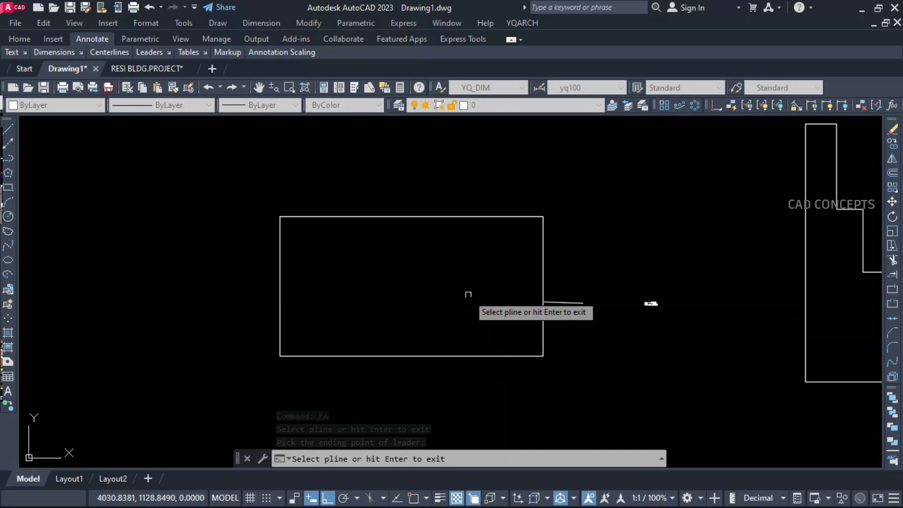
- Add an area and perimeter leader label beside the stepped building outline
{"action": "mouse_move", "coordinate": [712, 357]}
{"action": "middle_mouse_down"}
{"action": "mouse_move", "coordinate": [367, 369]}
{"action": "mouse_move", "coordinate": [375, 367]}
{"action": "middle_mouse_up"}
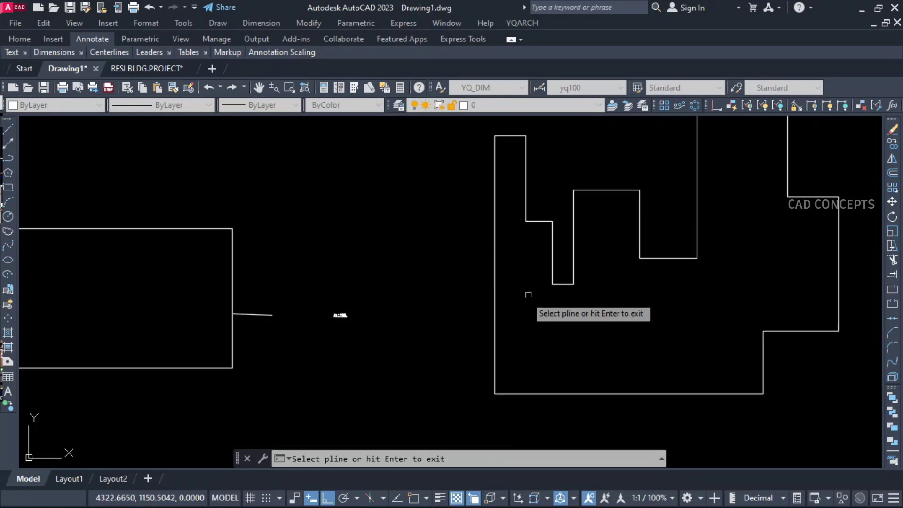
{"action": "left_click", "coordinate": [558, 284]}
{"action": "left_click", "coordinate": [445, 293]}
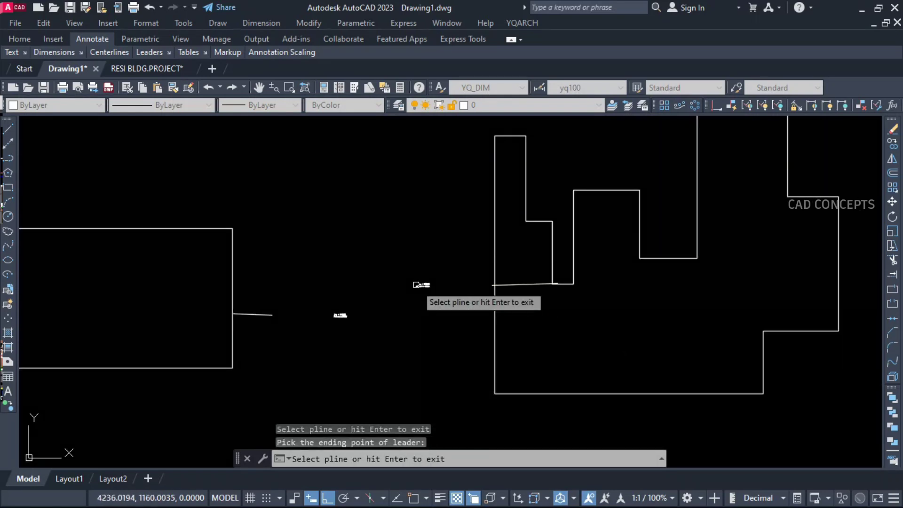
{"action": "scroll", "coordinate": [447, 282], "scroll_direction": "up", "scroll_amount": 8}
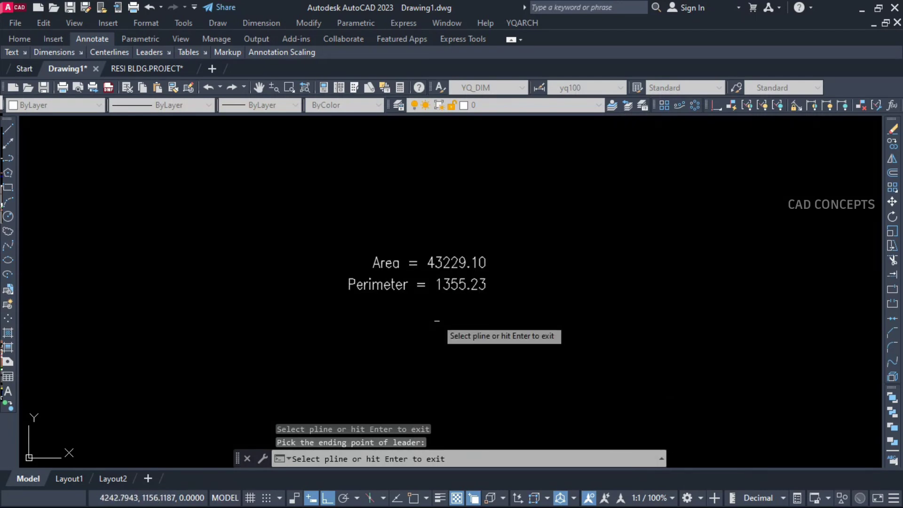
{"action": "scroll", "coordinate": [357, 301], "scroll_direction": "down", "scroll_amount": 6}
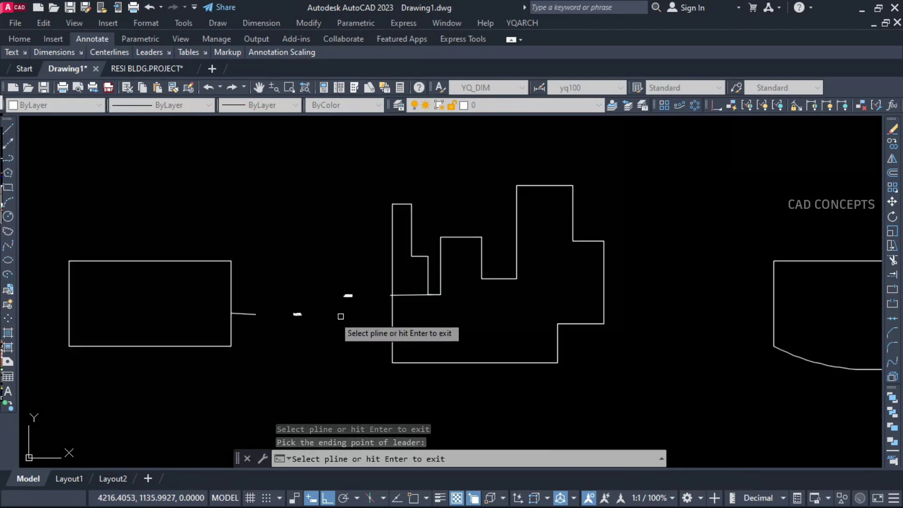
{"action": "scroll", "coordinate": [549, 324], "scroll_direction": "up", "scroll_amount": 3}
- Label the curved shape's area and perimeter, placing leaders above and below it
{"action": "left_click", "coordinate": [546, 293]}
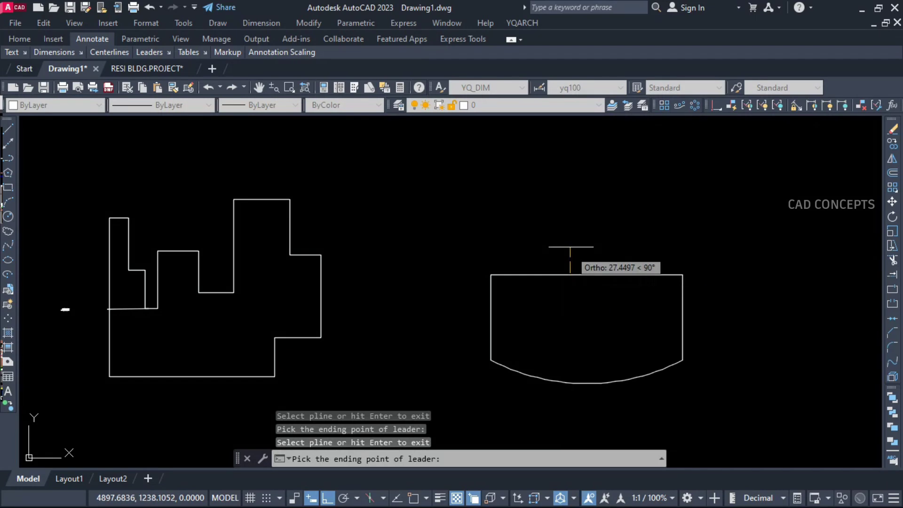
{"action": "left_click", "coordinate": [569, 243]}
{"action": "scroll", "coordinate": [568, 241], "scroll_direction": "up", "scroll_amount": 6}
{"action": "scroll", "coordinate": [568, 241], "scroll_direction": "up", "scroll_amount": 4}
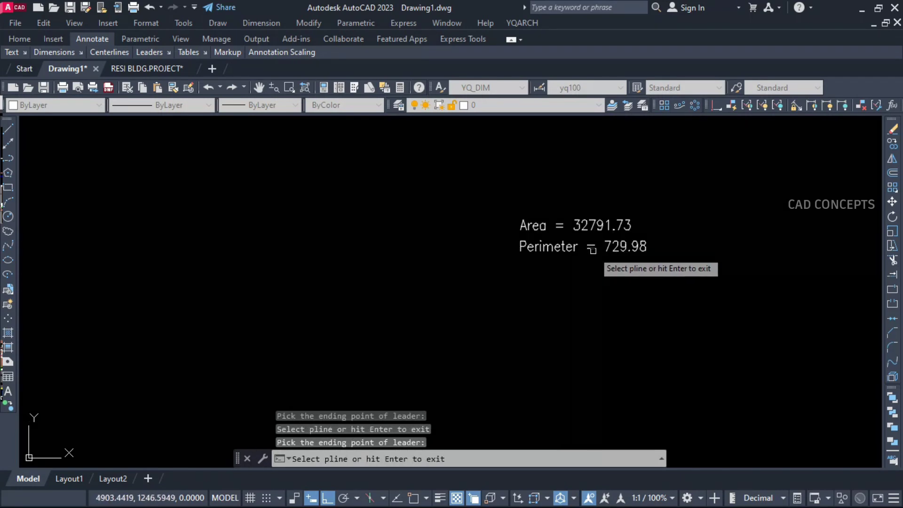
{"action": "scroll", "coordinate": [588, 247], "scroll_direction": "down", "scroll_amount": 8}
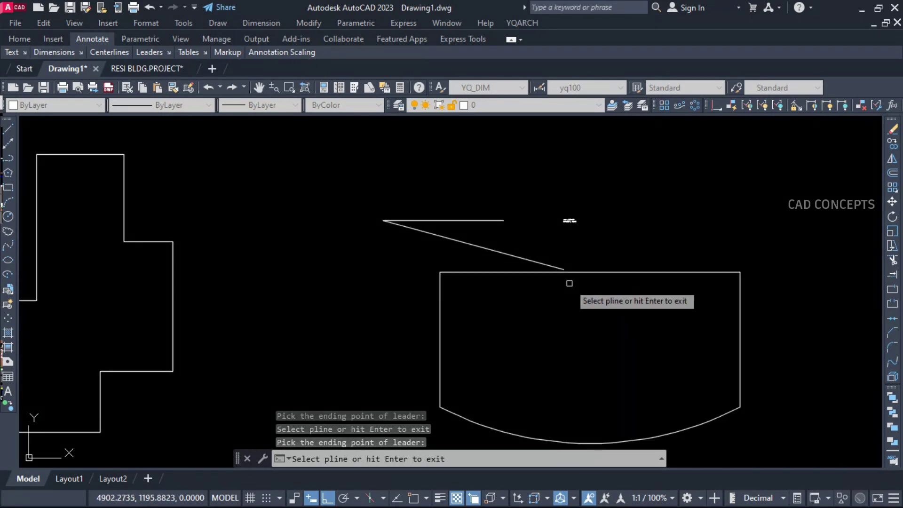
{"action": "scroll", "coordinate": [610, 256], "scroll_direction": "down", "scroll_amount": 3}
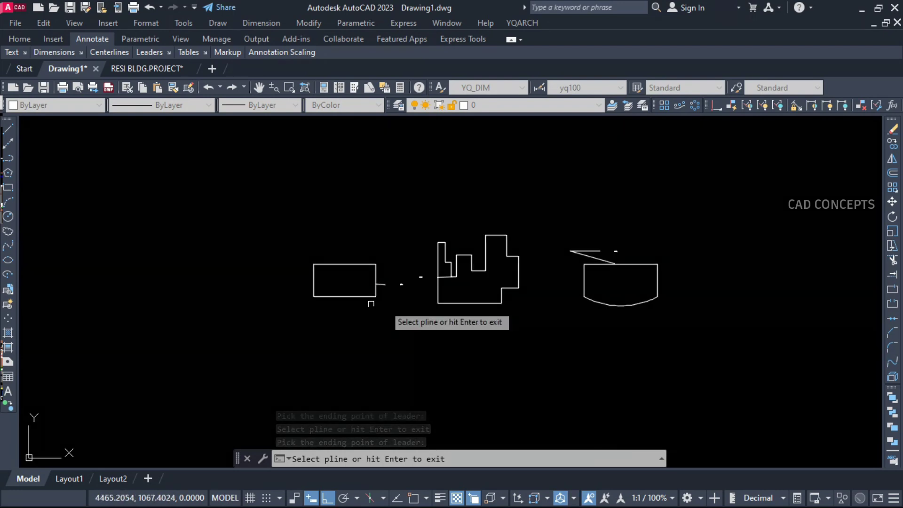
{"action": "scroll", "coordinate": [622, 274], "scroll_direction": "up", "scroll_amount": 2}
{"action": "left_click", "coordinate": [600, 323]}
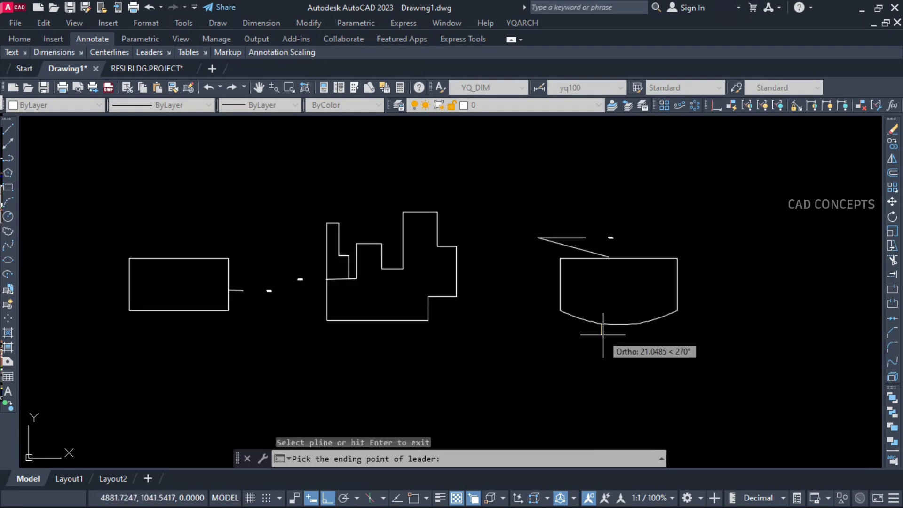
{"action": "scroll", "coordinate": [601, 345], "scroll_direction": "up", "scroll_amount": 8}
{"action": "left_click", "coordinate": [595, 364]}
{"action": "scroll", "coordinate": [596, 370], "scroll_direction": "up", "scroll_amount": 6}
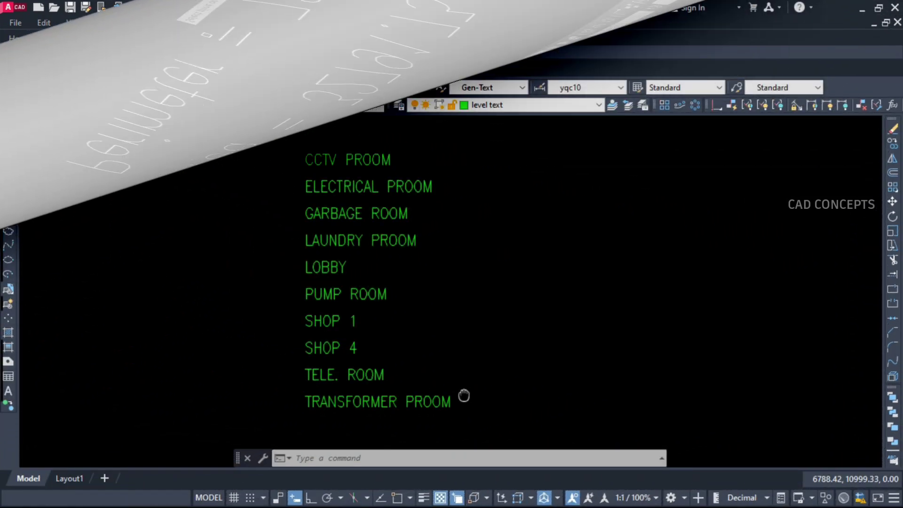
- Window-select the ten room labels to check them, then clear the selection
{"action": "left_click", "coordinate": [408, 151]}
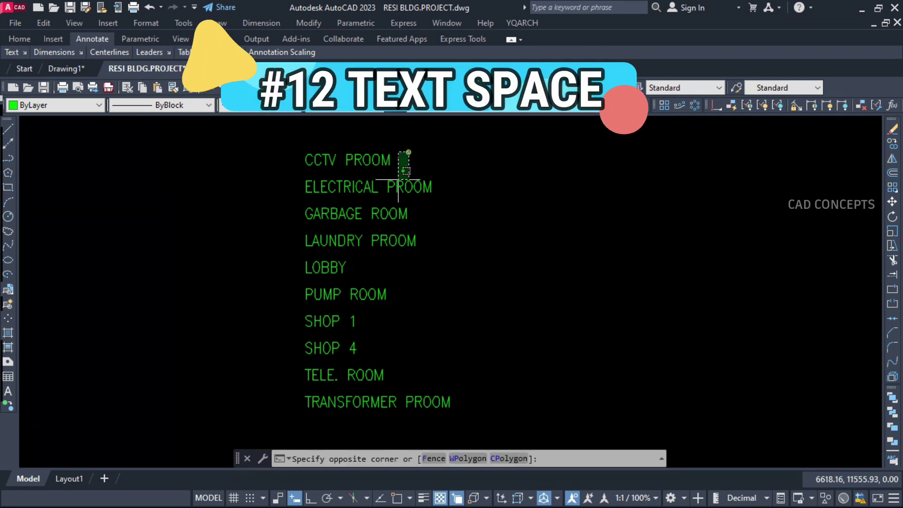
{"action": "left_click", "coordinate": [321, 398]}
{"action": "key", "text": "Escape"}
{"action": "key", "text": "Escape"}
{"action": "key", "text": "Escape"}
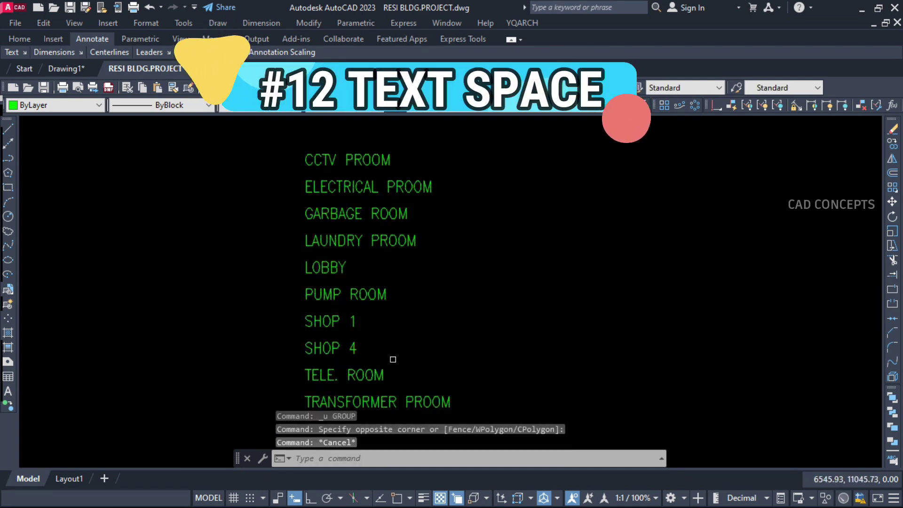
{"action": "middle_click_drag", "start_coordinate": [389, 363], "coordinate": [486, 333]}
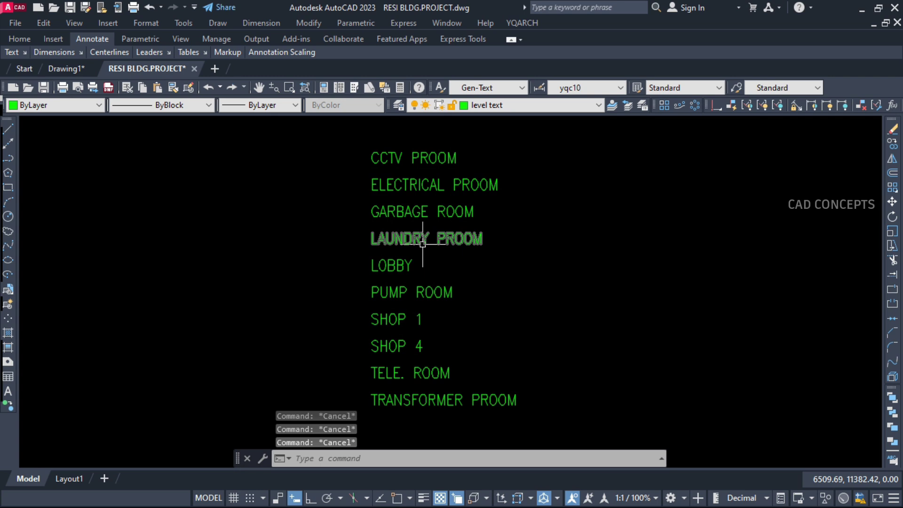
- Run TS to space out the CCTV, electrical, garbage, laundry and LOBBY labels
{"action": "type", "text": "ts"}
{"action": "key", "text": "Return"}
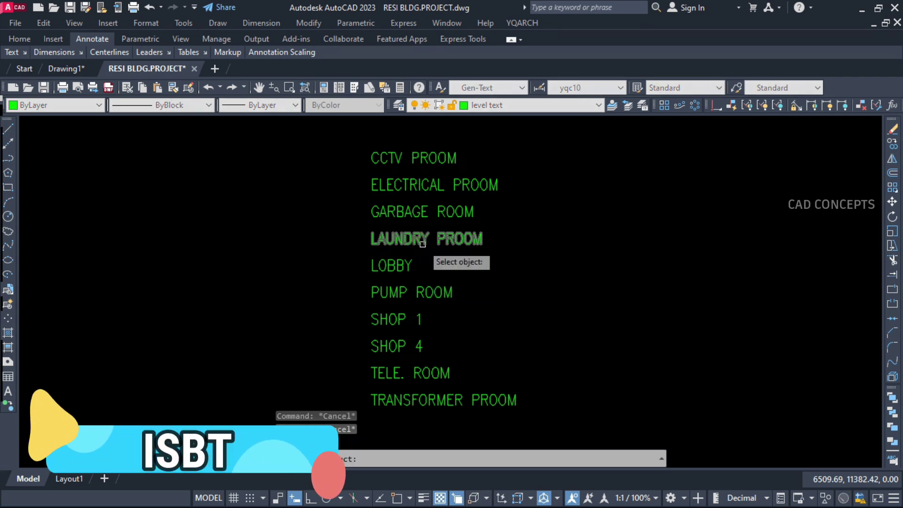
{"action": "left_click", "coordinate": [402, 160]}
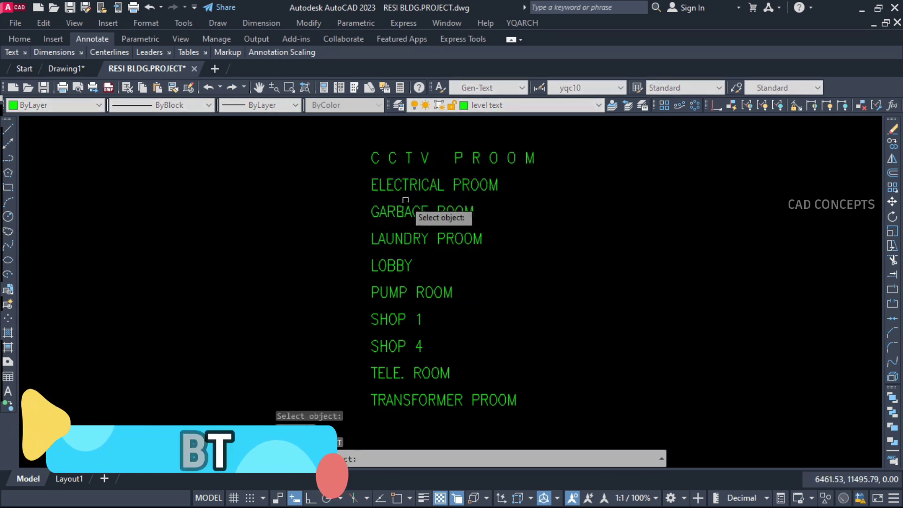
{"action": "left_click", "coordinate": [406, 188]}
{"action": "key", "text": "Return"}
{"action": "left_click", "coordinate": [404, 212]}
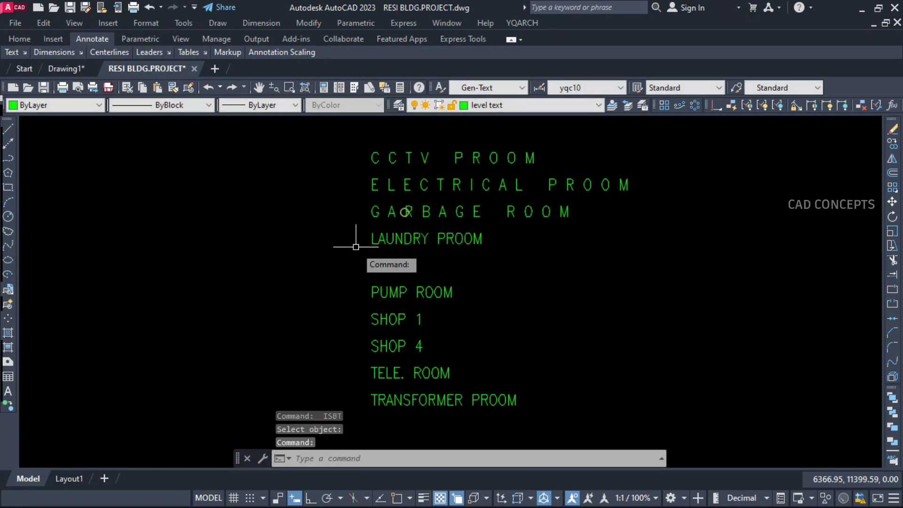
{"action": "key", "text": "Return"}
{"action": "left_click", "coordinate": [404, 240]}
{"action": "key", "text": "Return"}
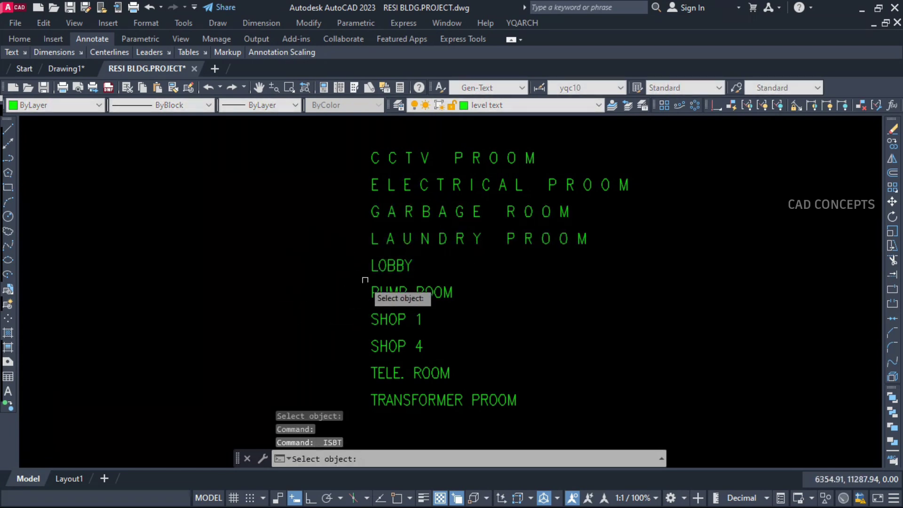
{"action": "left_click", "coordinate": [381, 273]}
- Space out the PUMP ROOM, SHOP 1, SHOP 4, TELE. ROOM and transformer labels
{"action": "key", "text": "Return"}
{"action": "left_click", "coordinate": [389, 293]}
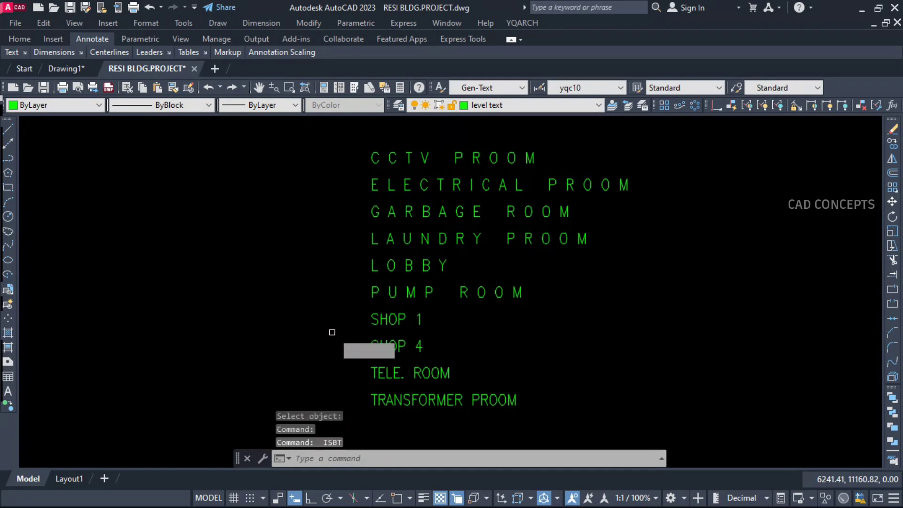
{"action": "key", "text": "Return"}
{"action": "left_click", "coordinate": [379, 322]}
{"action": "key", "text": "Return"}
{"action": "left_click", "coordinate": [382, 347]}
{"action": "key", "text": "Return"}
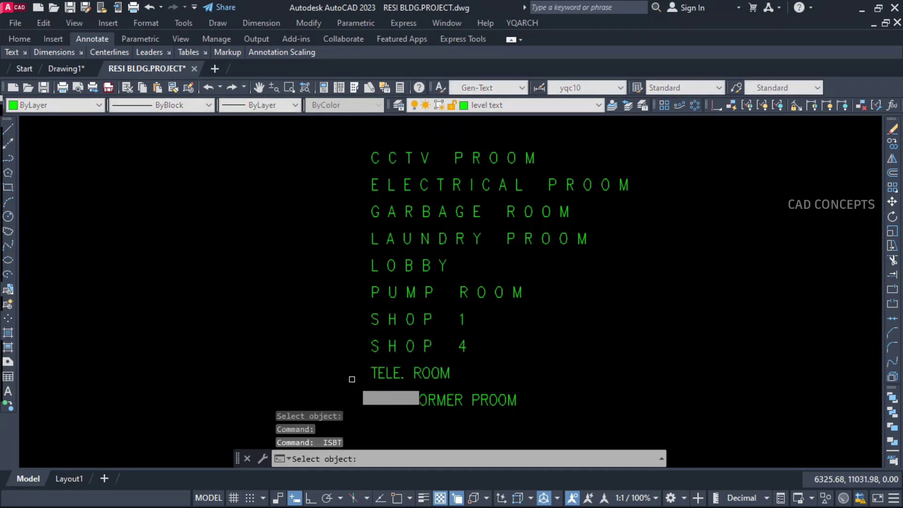
{"action": "left_click", "coordinate": [363, 376]}
{"action": "key", "text": "Return"}
{"action": "left_click", "coordinate": [363, 406]}
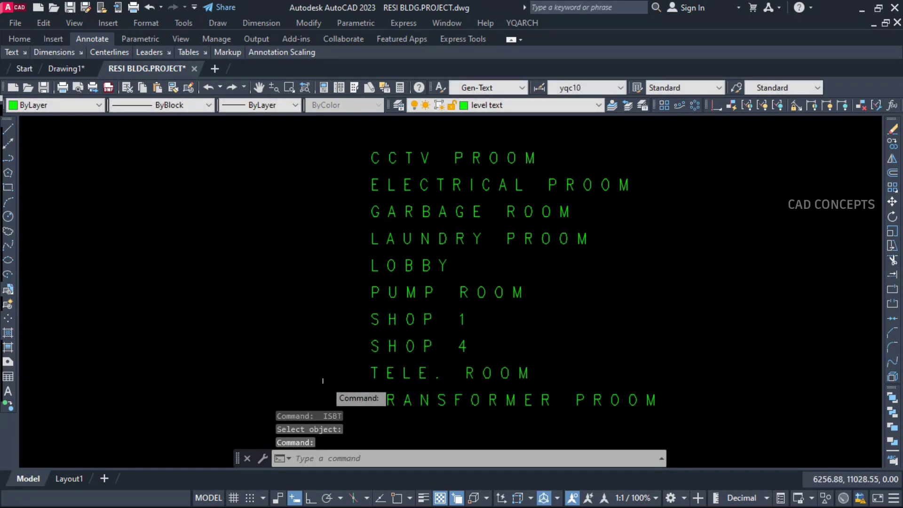
{"action": "key", "text": "Escape"}
{"action": "key", "text": "Escape"}
{"action": "mouse_move", "coordinate": [594, 313]}
{"action": "middle_mouse_down"}
{"action": "mouse_move", "coordinate": [693, 312]}
{"action": "mouse_move", "coordinate": [707, 322]}
{"action": "middle_mouse_up"}
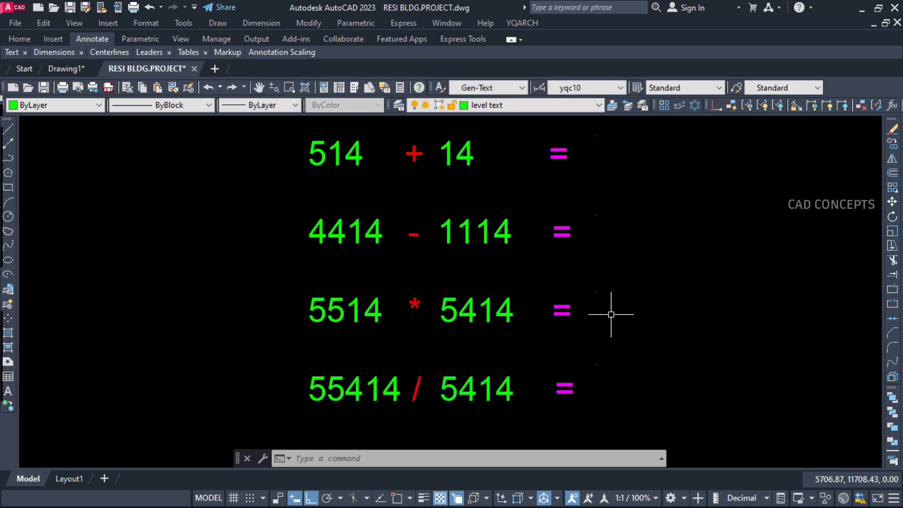
- Add 514 and 14 with the TC text calculator and place 528 after the first equals sign
{"action": "type", "text": "tc"}
{"action": "key", "text": "Return"}
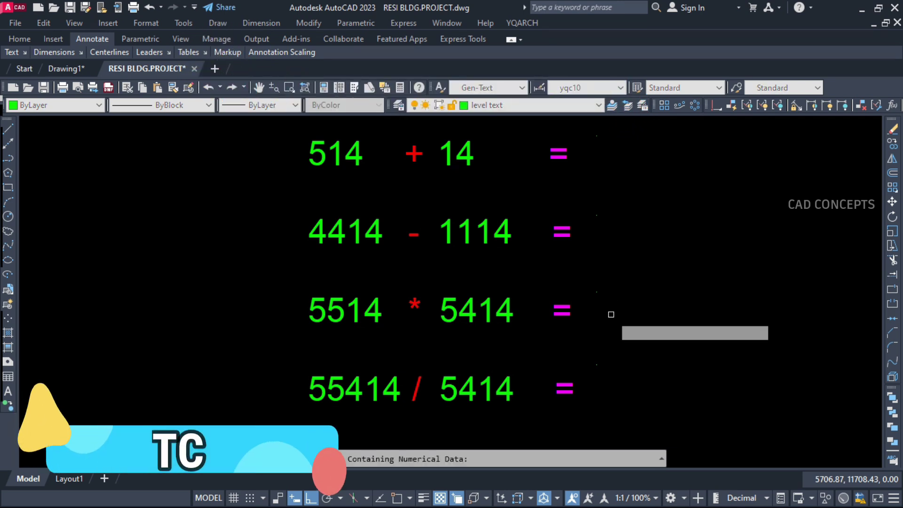
{"action": "left_click", "coordinate": [349, 155]}
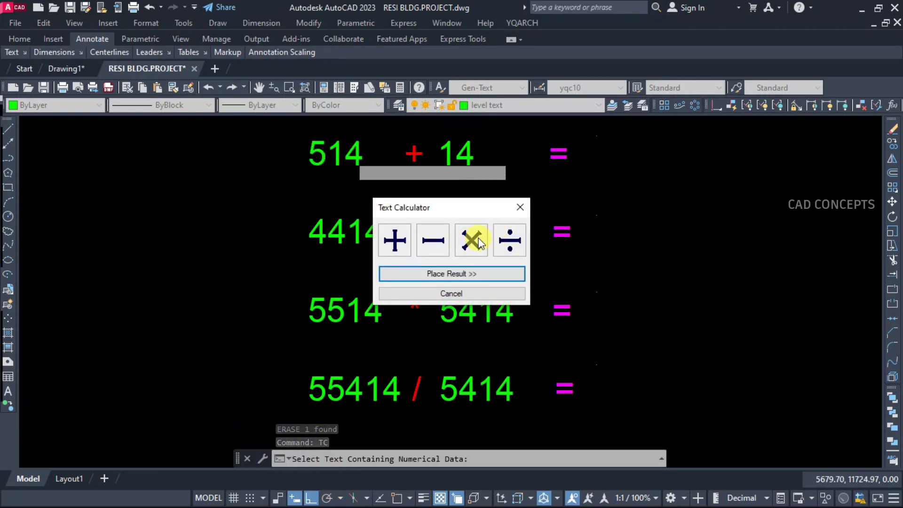
{"action": "left_click", "coordinate": [395, 240]}
{"action": "left_click", "coordinate": [461, 157]}
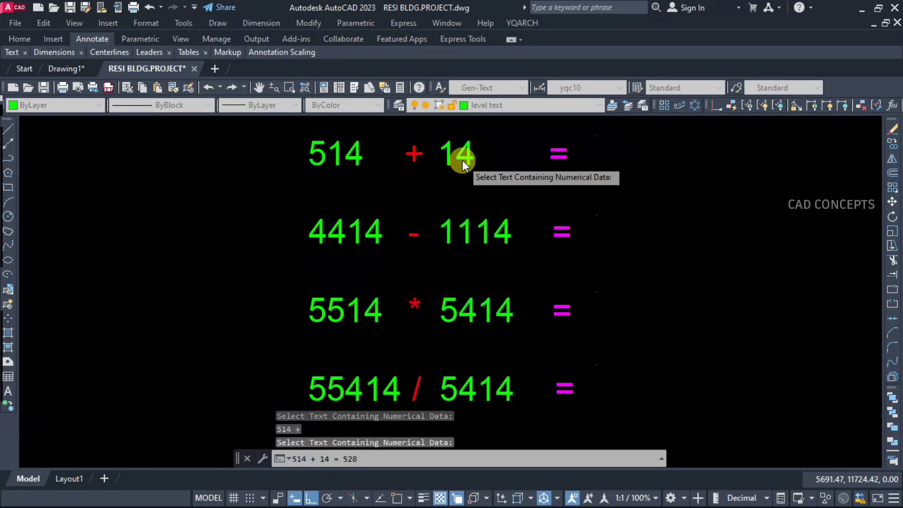
{"action": "left_click", "coordinate": [455, 275]}
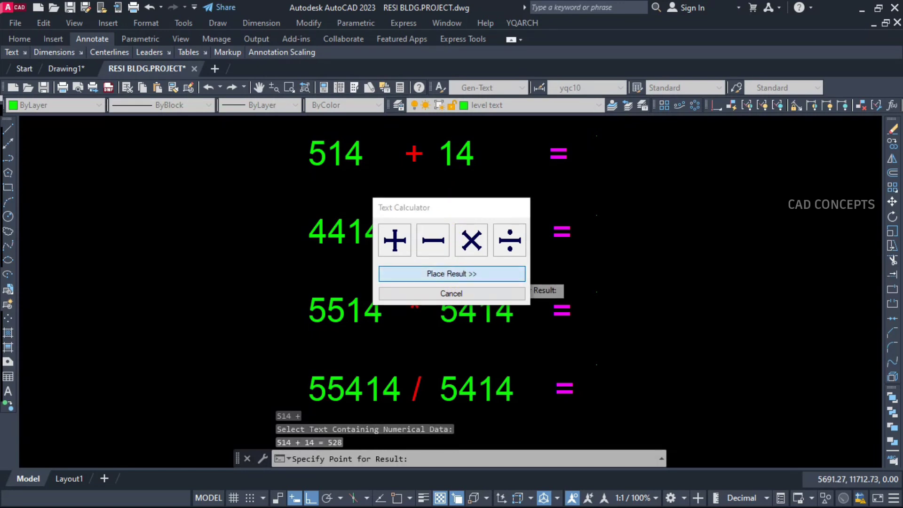
{"action": "left_click", "coordinate": [596, 136]}
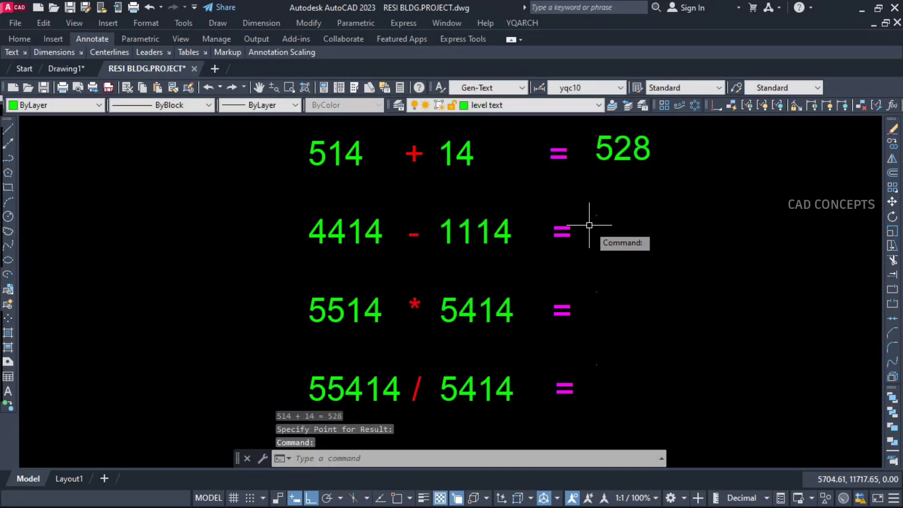
- Subtract 1114 from 4414 and place 3300 after the second equals sign
{"action": "key", "text": "Return"}
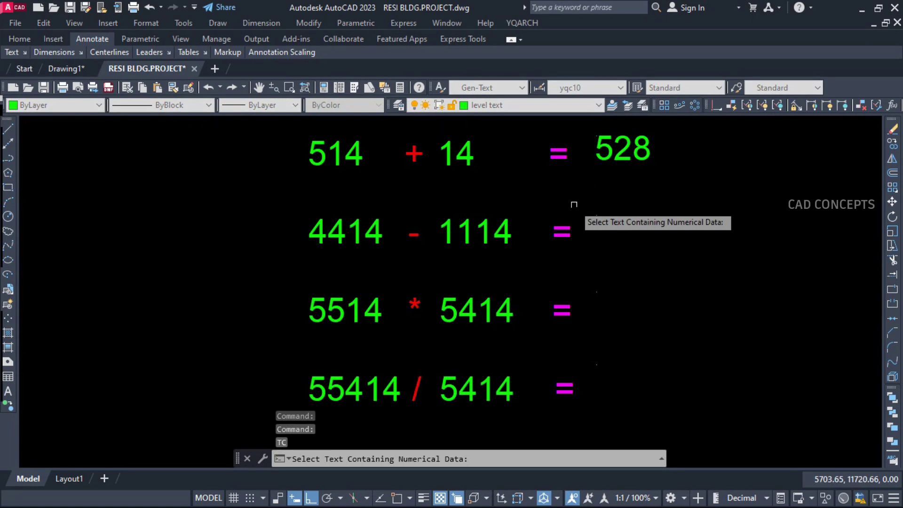
{"action": "left_click", "coordinate": [371, 241]}
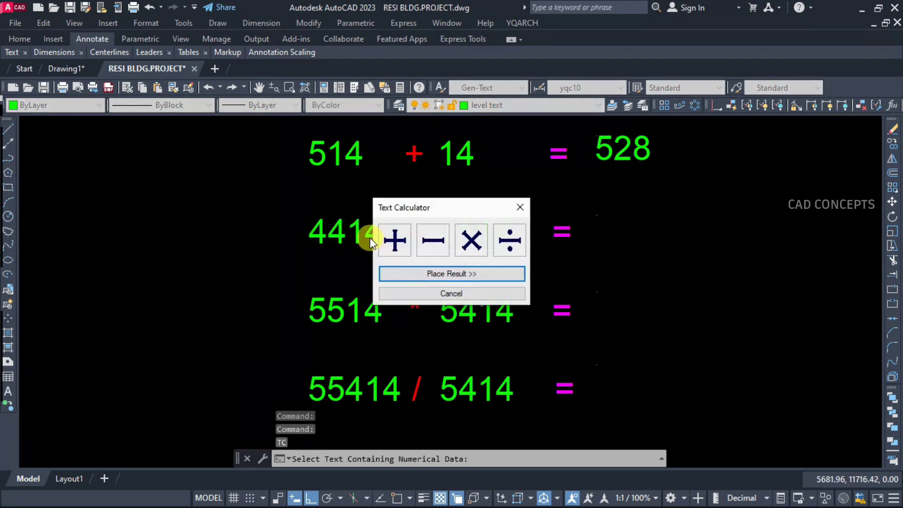
{"action": "left_click", "coordinate": [433, 240]}
{"action": "left_click", "coordinate": [485, 236]}
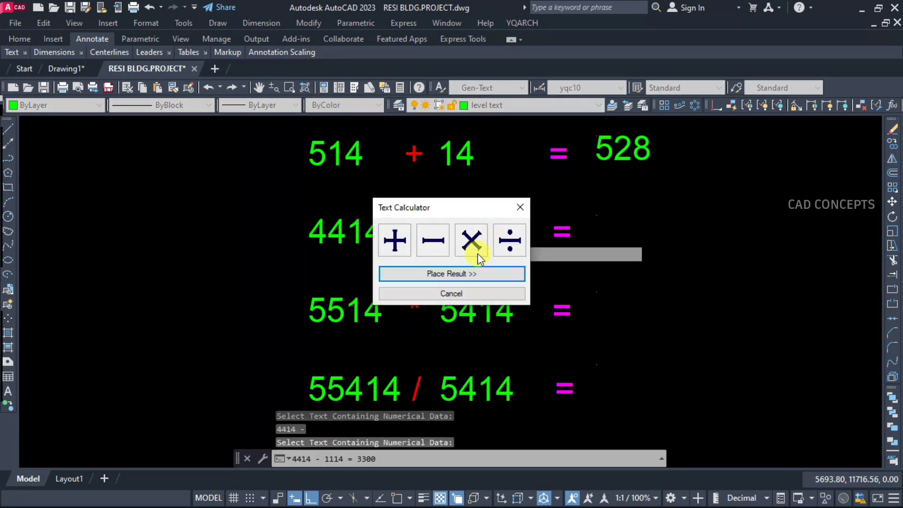
{"action": "left_click", "coordinate": [459, 274]}
{"action": "left_click", "coordinate": [594, 217]}
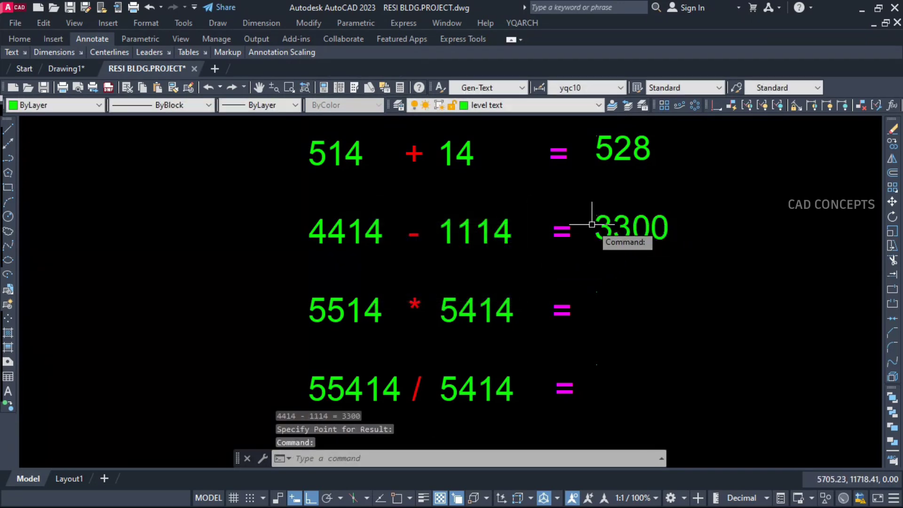
- Multiply 5514 by 5414 and place 29852796 after the third equals sign
{"action": "key", "text": "Return"}
{"action": "left_click", "coordinate": [353, 309]}
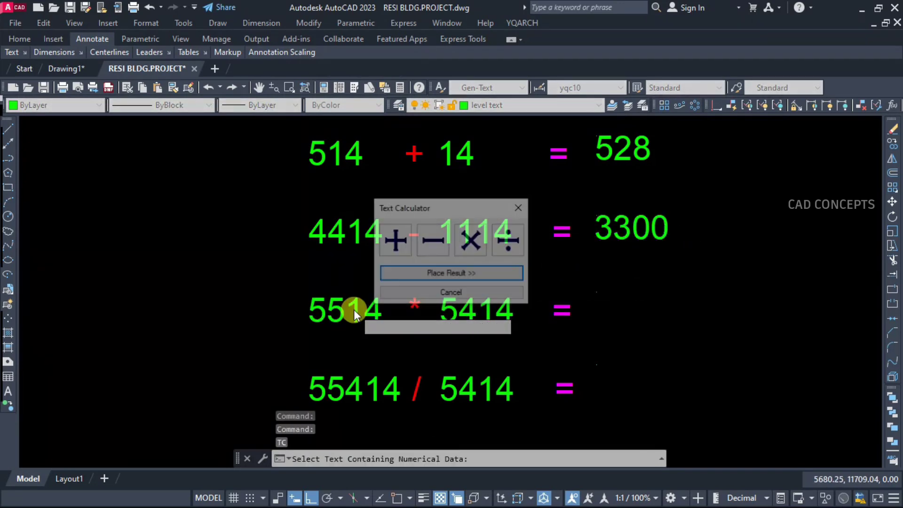
{"action": "left_click", "coordinate": [471, 241]}
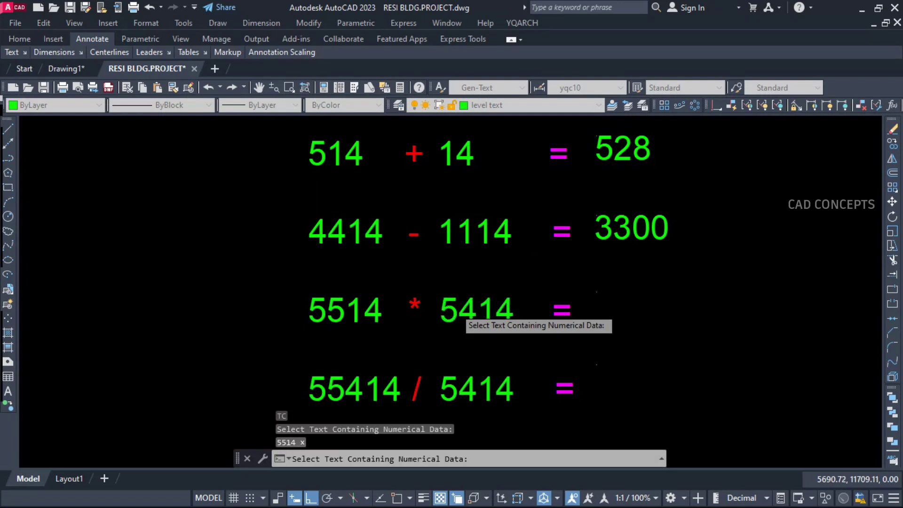
{"action": "left_click", "coordinate": [455, 308]}
{"action": "left_click", "coordinate": [454, 274]}
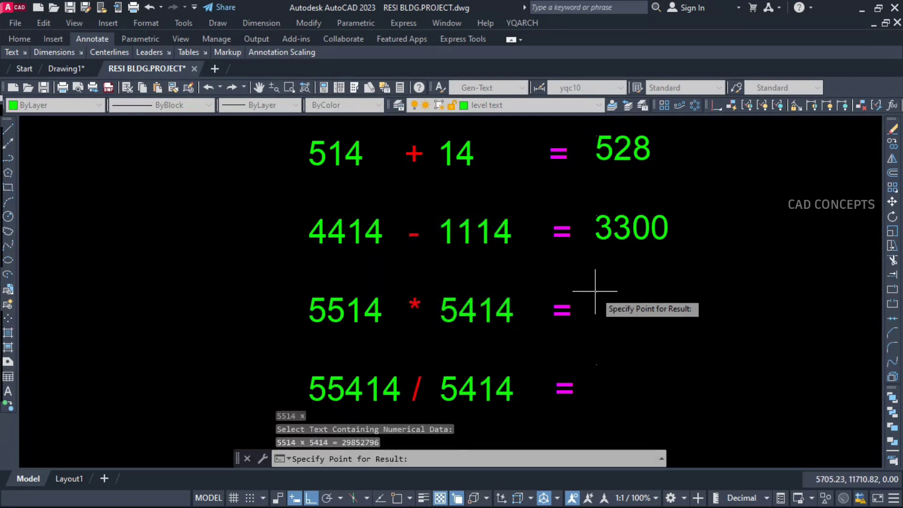
{"action": "left_click", "coordinate": [595, 292]}
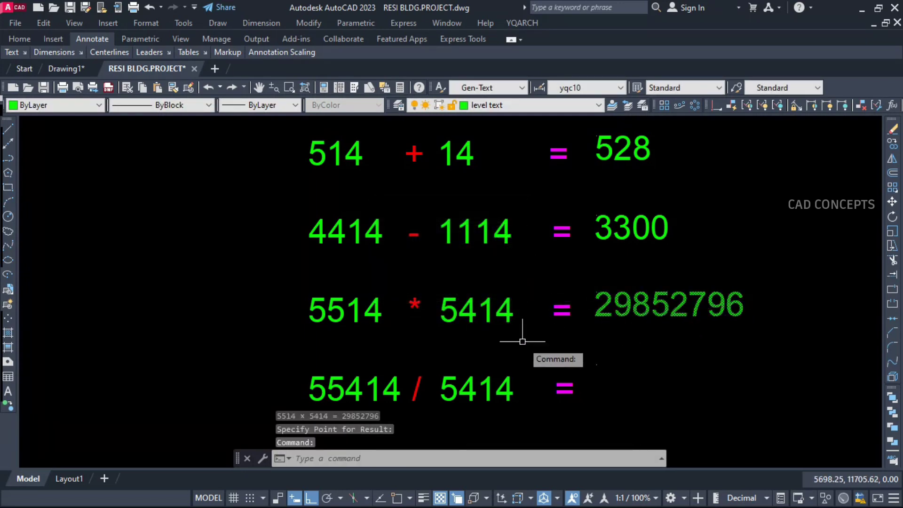
- Divide 55414 by 5414 and place 10.24 after the fourth equals sign
{"action": "type", "text": "TC"}
{"action": "key", "text": "Return"}
{"action": "left_click", "coordinate": [341, 390]}
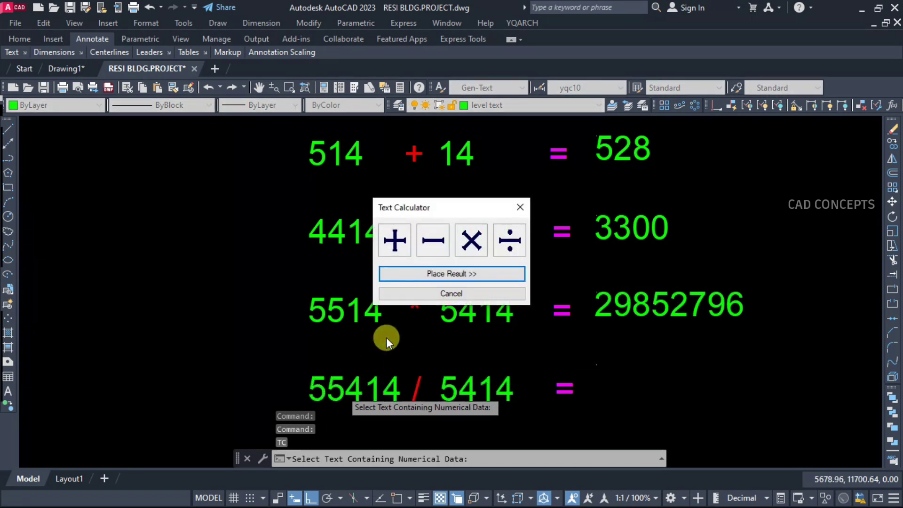
{"action": "left_click", "coordinate": [508, 241]}
{"action": "left_click", "coordinate": [470, 388]}
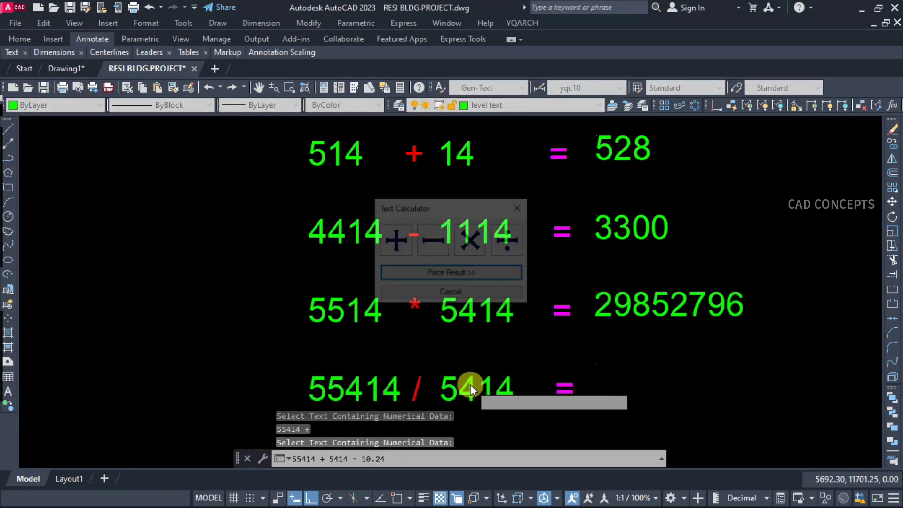
{"action": "left_click", "coordinate": [465, 281]}
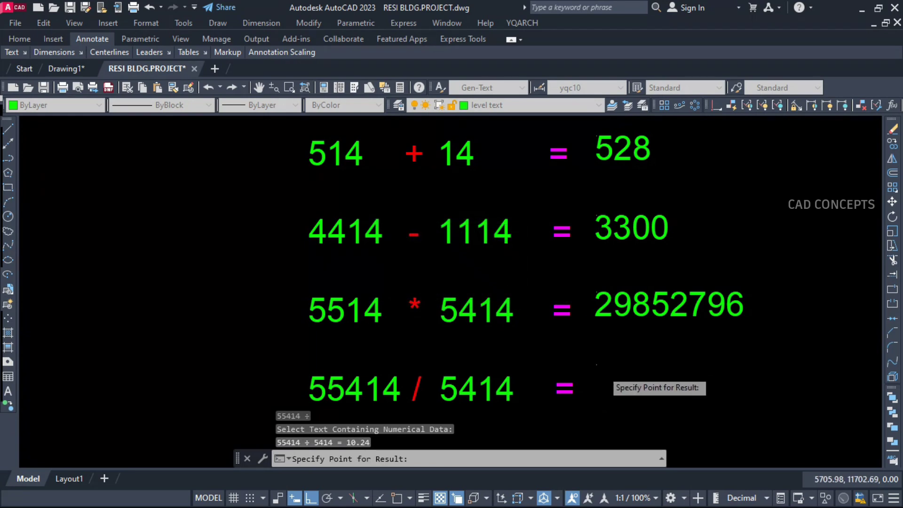
{"action": "left_click", "coordinate": [597, 366]}
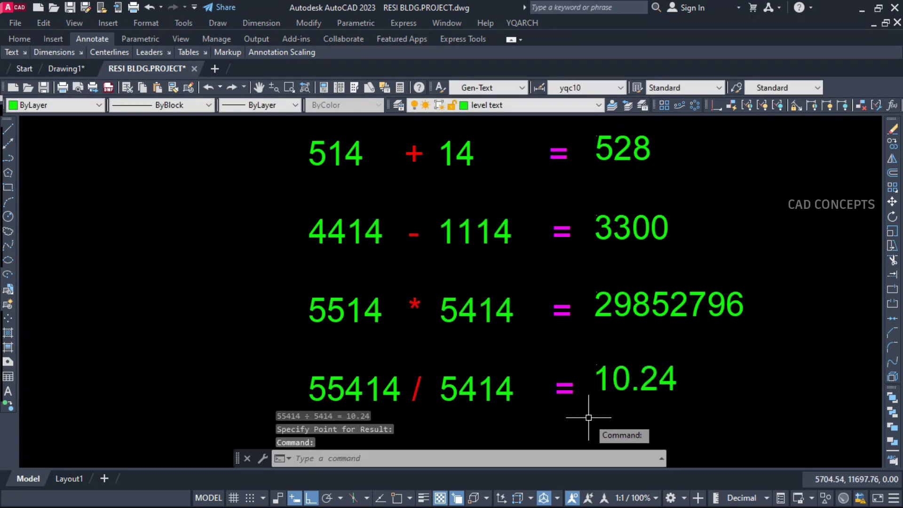
{"action": "key", "text": "Escape"}
- Use TEXTMATH to add 5 to the four numbers 74, 50, 59 and 39
{"action": "middle_click_drag", "start_coordinate": [737, 377], "coordinate": [736, 382]}
{"action": "key", "text": "Escape"}
{"action": "key", "text": "Escape"}
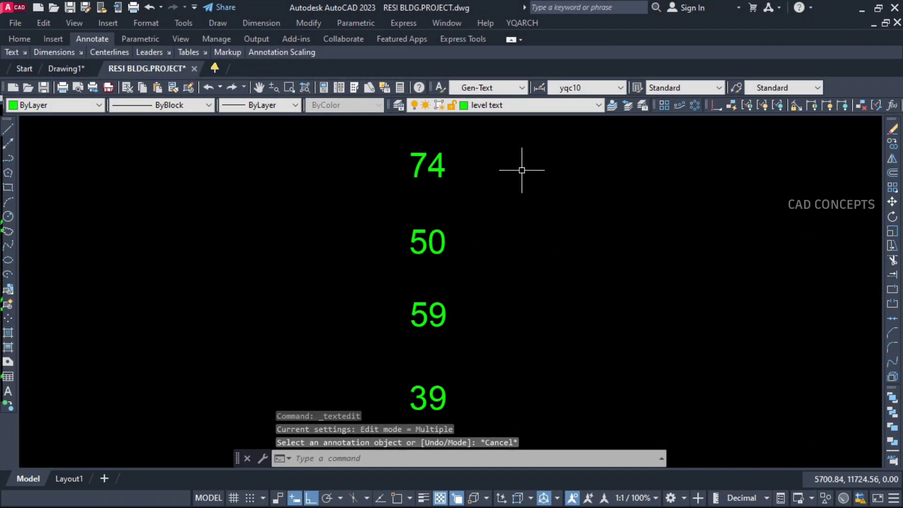
{"action": "middle_click_drag", "start_coordinate": [415, 316], "coordinate": [416, 311]}
{"action": "key", "text": "Escape"}
{"action": "key", "text": "Escape"}
{"action": "key", "text": "Escape"}
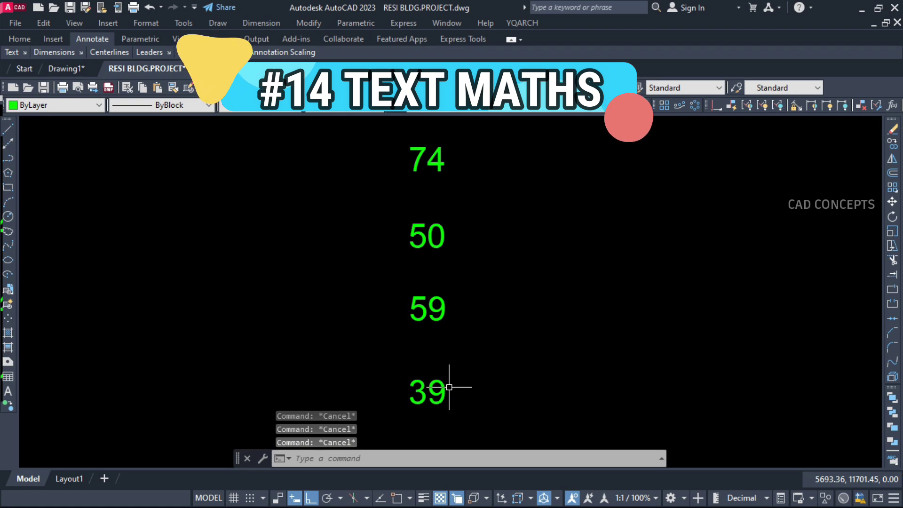
{"action": "type", "text": "TEXTM"}
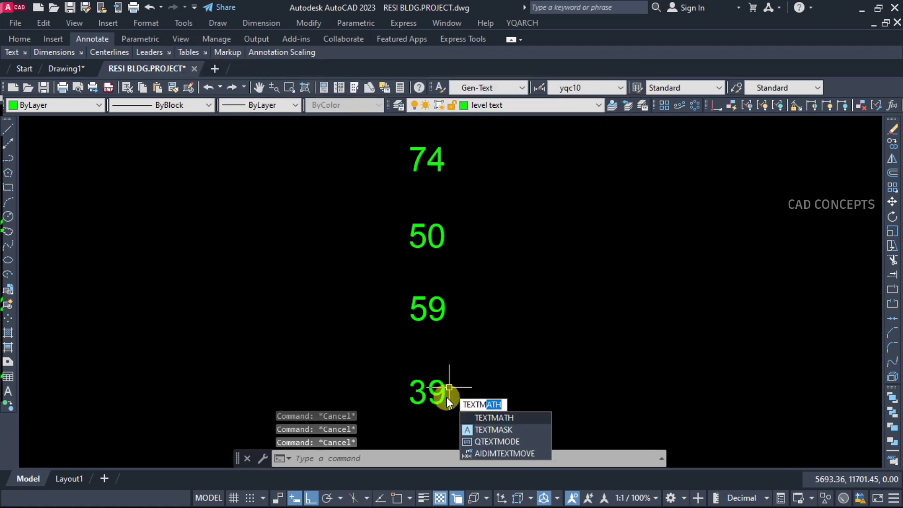
{"action": "key", "text": "Return"}
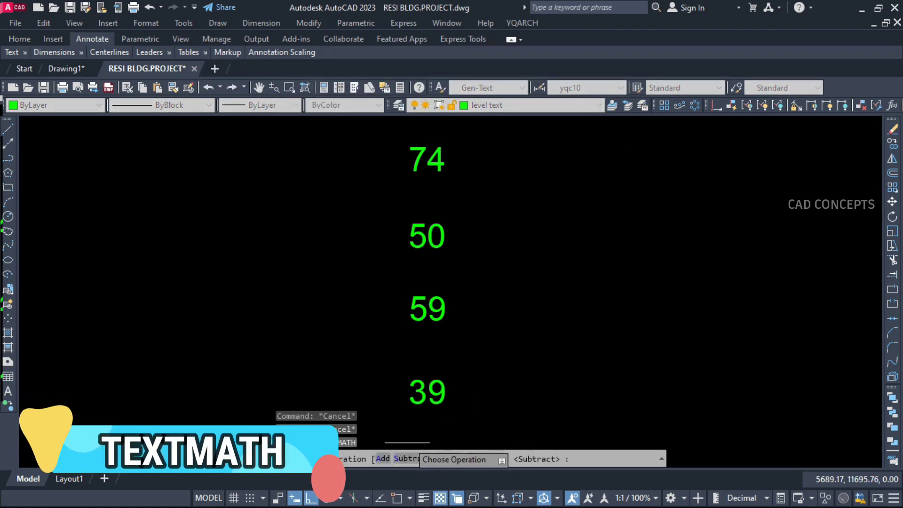
{"action": "type", "text": "A"}
{"action": "key", "text": "Return"}
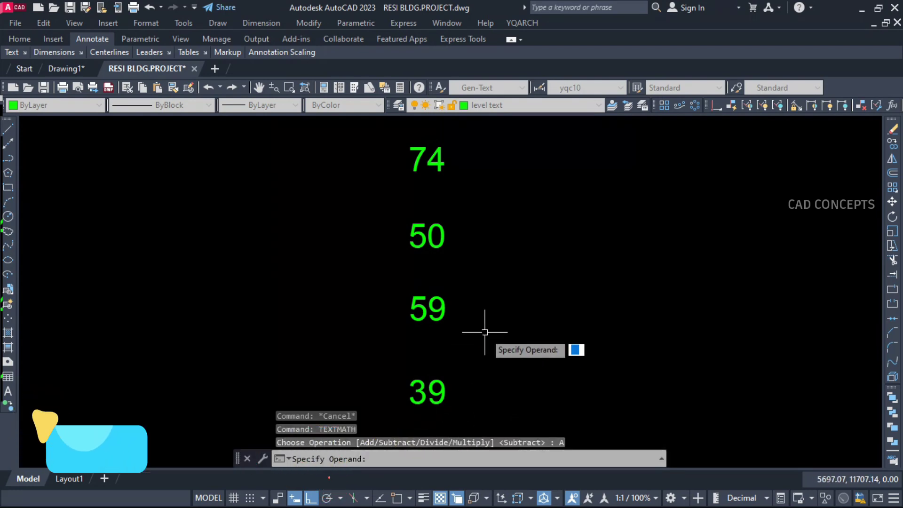
{"action": "type", "text": "5"}
{"action": "key", "text": "Return"}
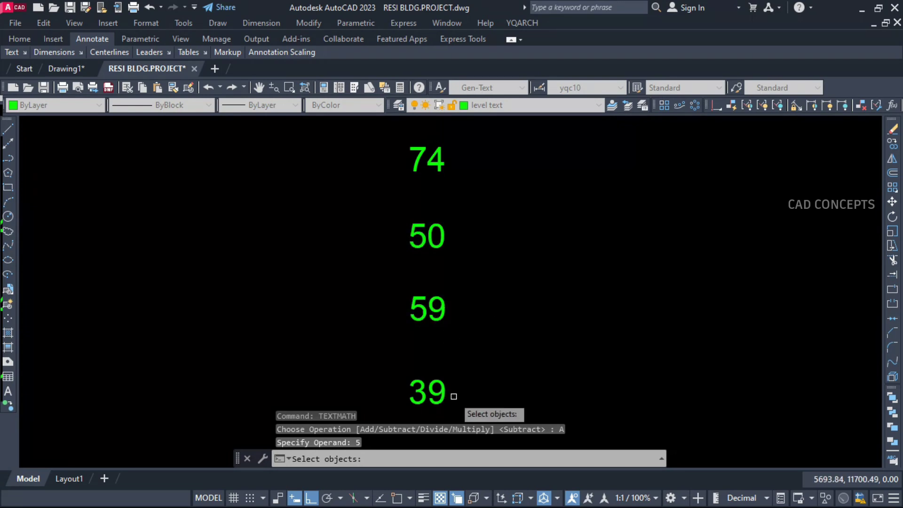
{"action": "left_click", "coordinate": [433, 146]}
{"action": "left_click", "coordinate": [451, 241]}
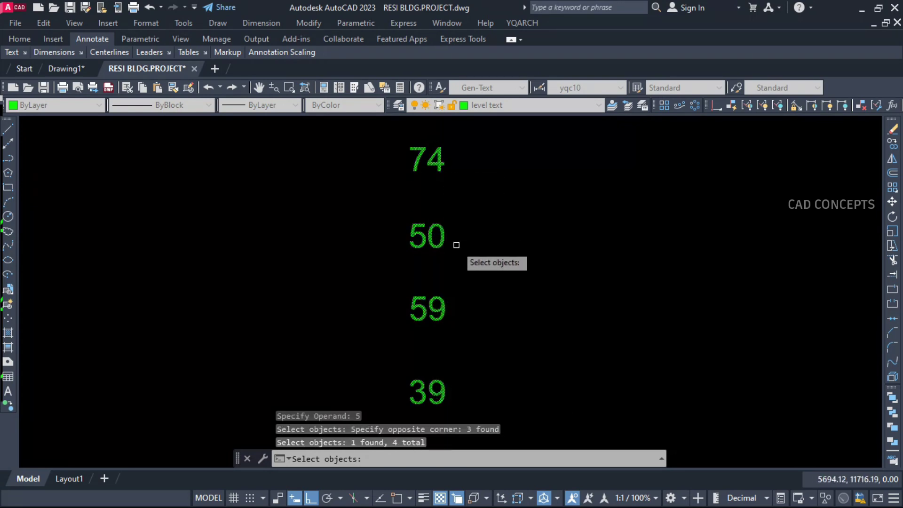
{"action": "key", "text": "Return"}
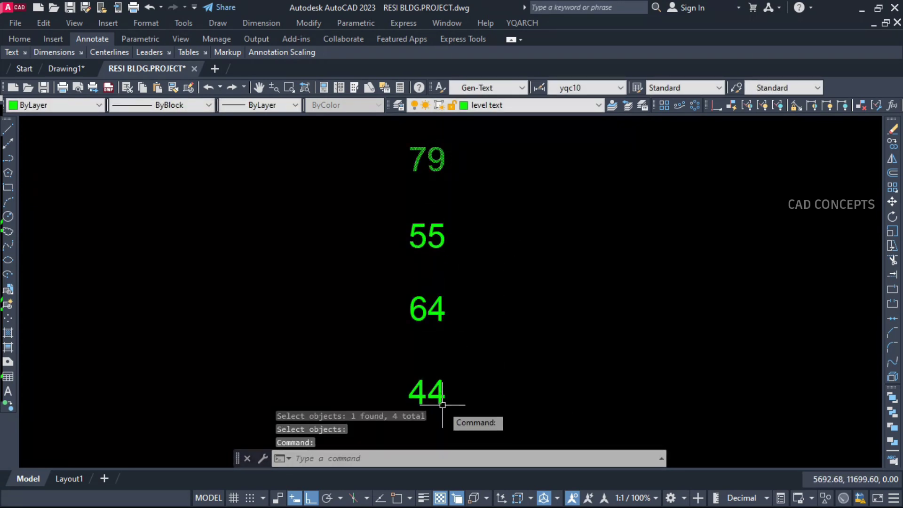
- Repeat TEXTMATH to add 5 to the four numbers again, giving 84, 60, 69, 49
{"action": "right_click", "coordinate": [442, 404]}
{"action": "left_click", "coordinate": [475, 429]}
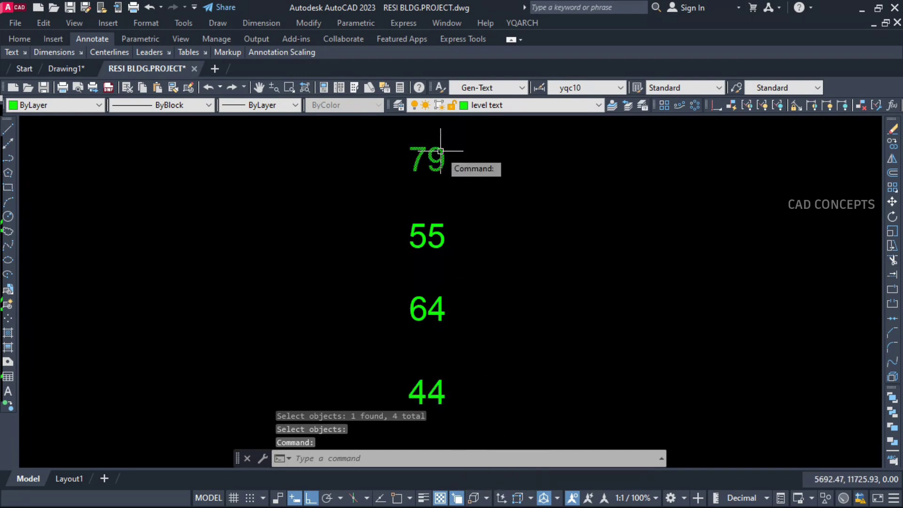
{"action": "left_click", "coordinate": [401, 459]}
{"action": "left_click", "coordinate": [390, 459]}
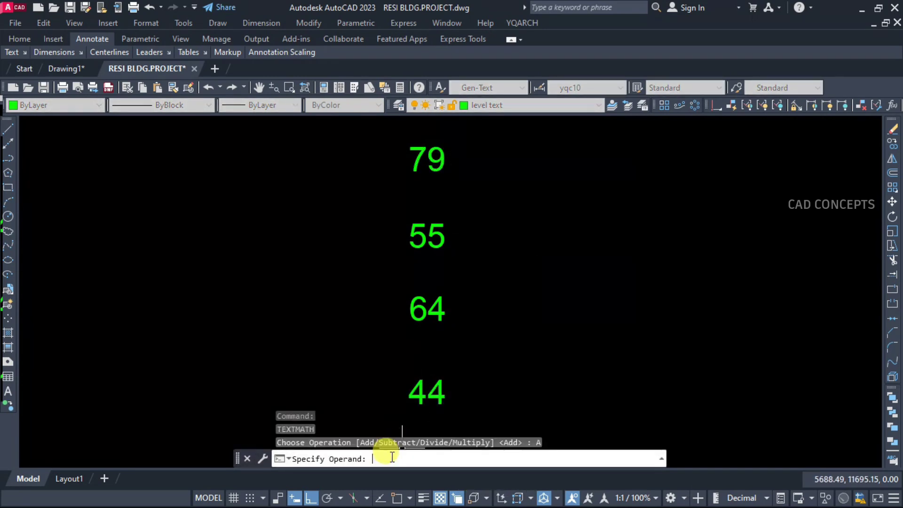
{"action": "key", "text": "Return"}
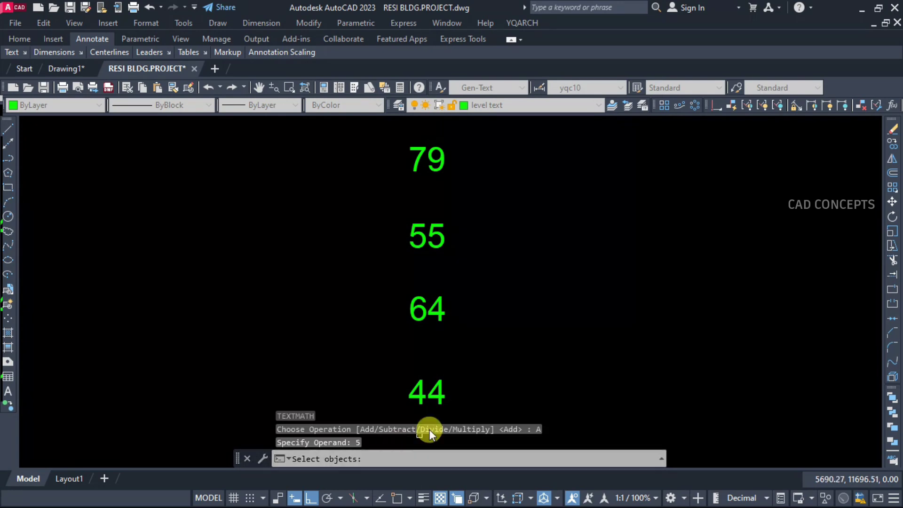
{"action": "left_click", "coordinate": [453, 403]}
{"action": "left_click", "coordinate": [404, 194]}
{"action": "key", "text": "Return"}
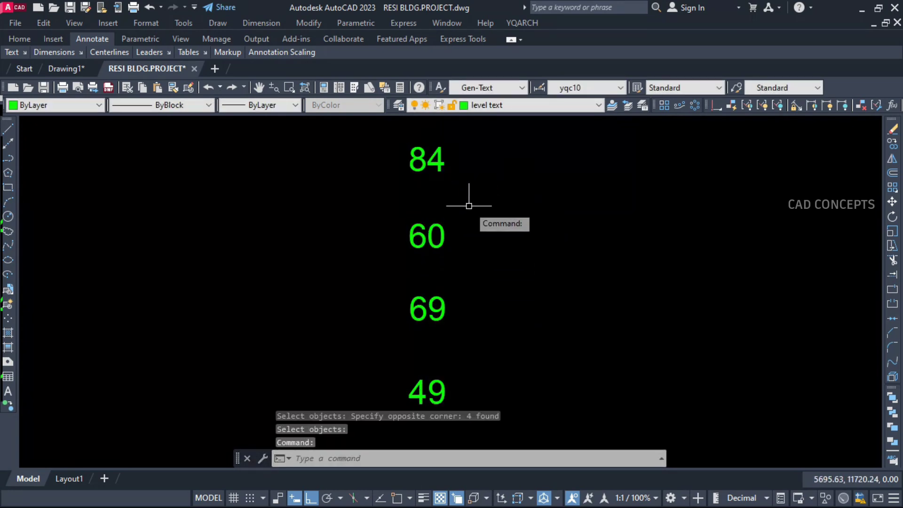
- Replace 84, 60, 69, 49 with 100 minus each via TEXTMATH option B, giving 16, 40, 31, 51
{"action": "key", "text": "Return"}
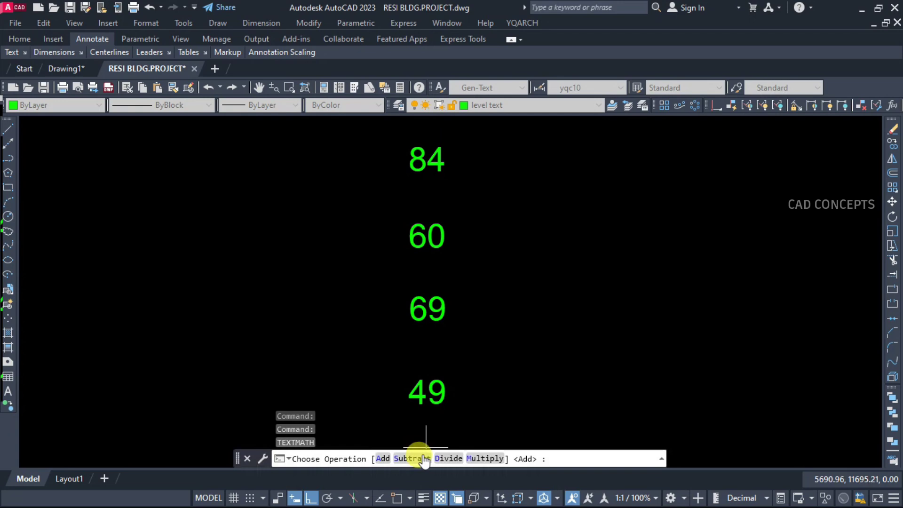
{"action": "left_click", "coordinate": [413, 463]}
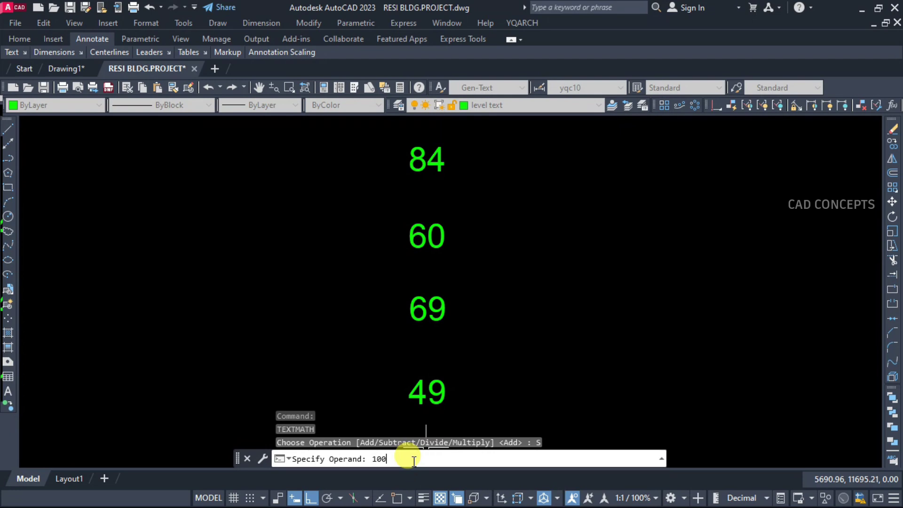
{"action": "key", "text": "Return"}
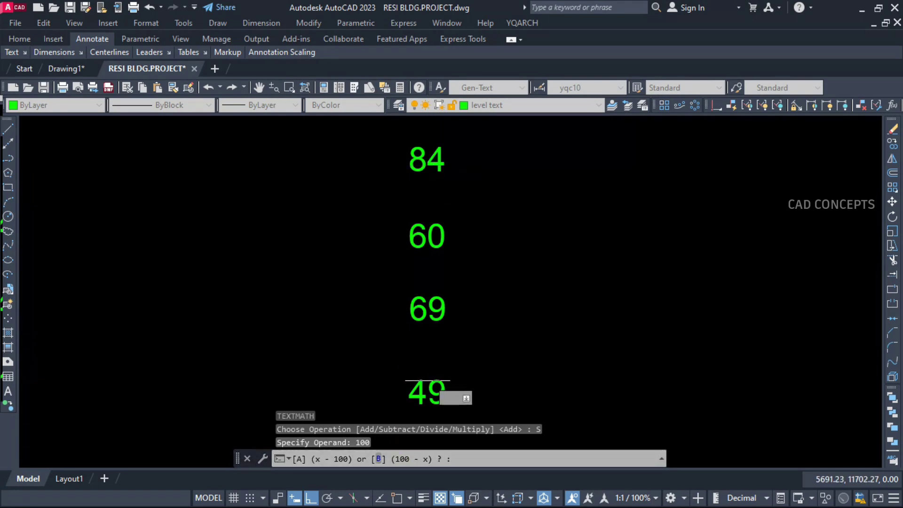
{"action": "type", "text": "B"}
{"action": "key", "text": "Return"}
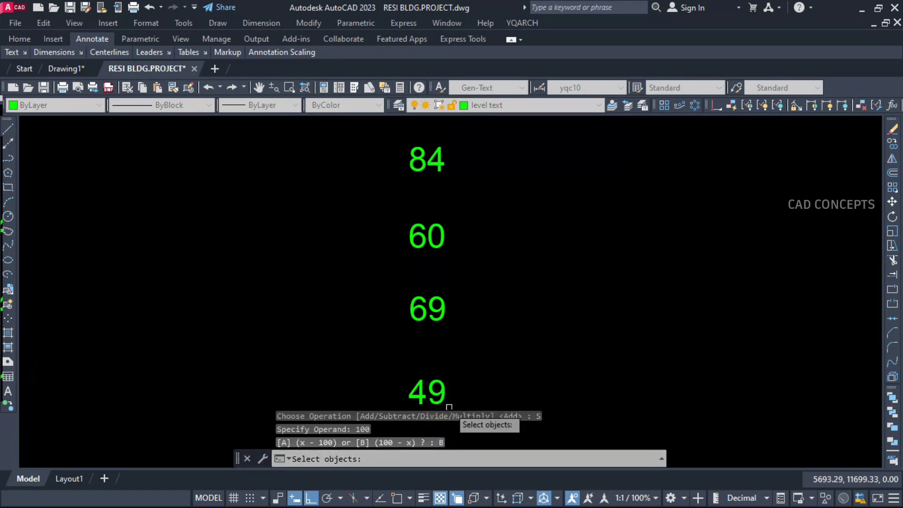
{"action": "left_click", "coordinate": [454, 397]}
{"action": "left_click", "coordinate": [438, 165]}
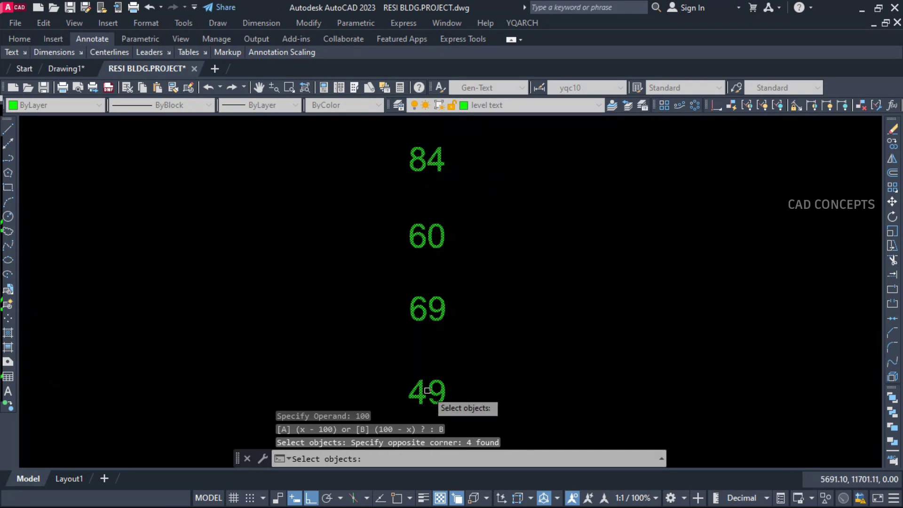
{"action": "key", "text": "Return"}
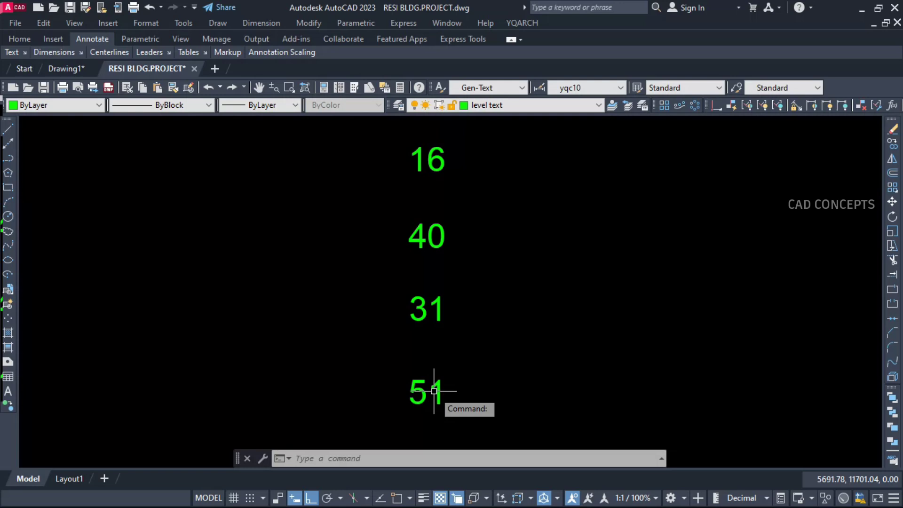
- Divide 5 by each of 16, 40, 31 and 51 with TEXTMATH, then undo the result
{"action": "key", "text": "Return"}
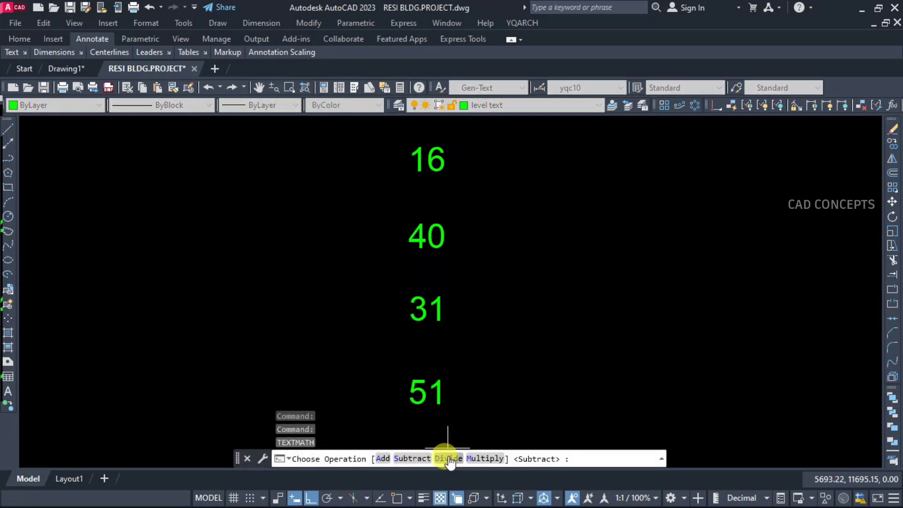
{"action": "left_click", "coordinate": [449, 458]}
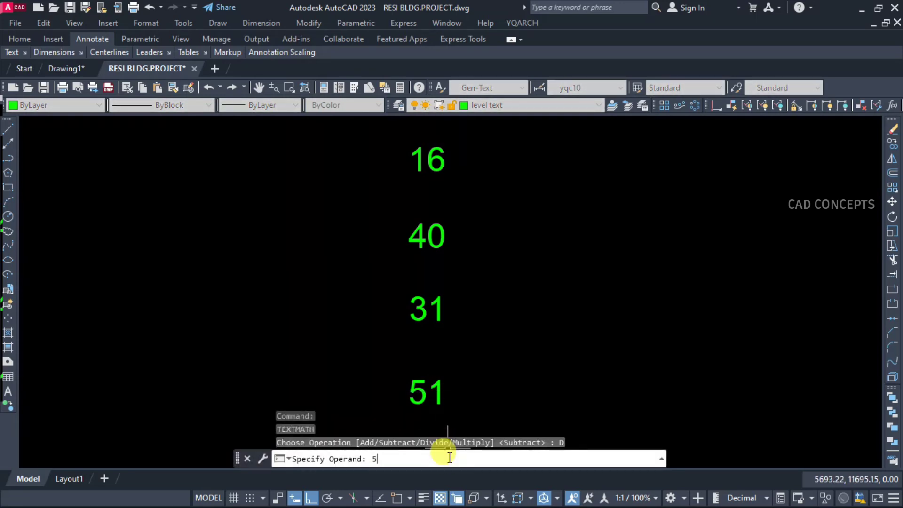
{"action": "key", "text": "Return"}
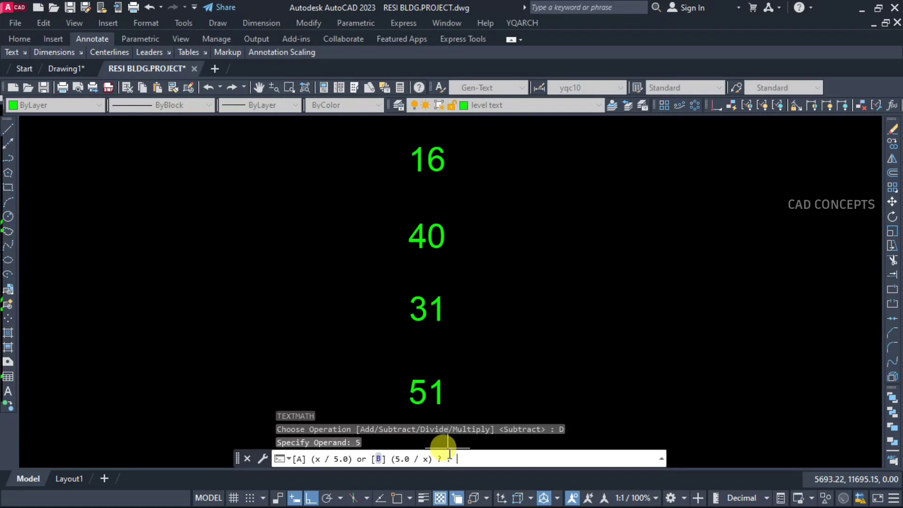
{"action": "left_click", "coordinate": [378, 458]}
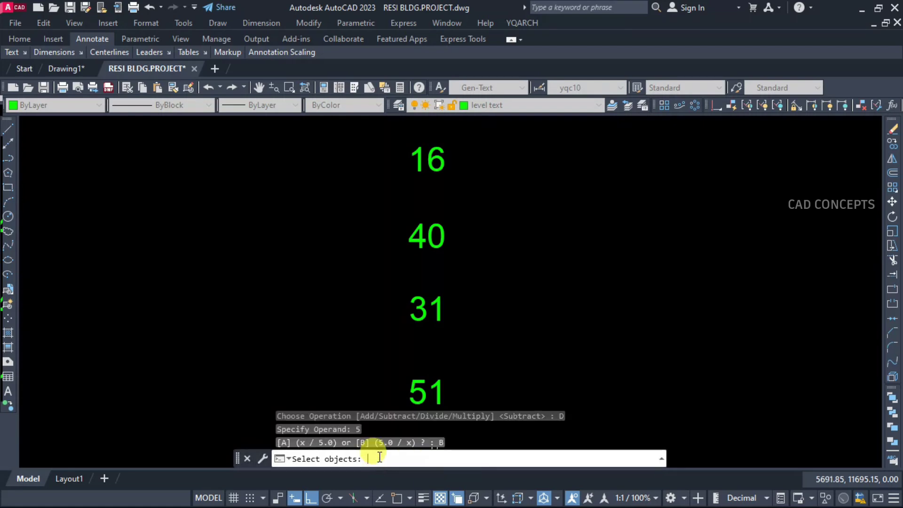
{"action": "left_click", "coordinate": [460, 392]}
{"action": "left_click", "coordinate": [427, 138]}
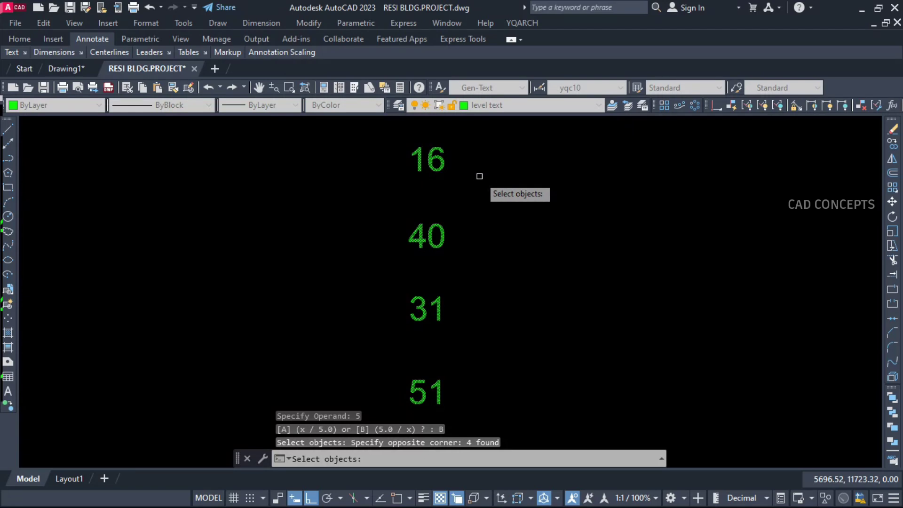
{"action": "key", "text": "Return"}
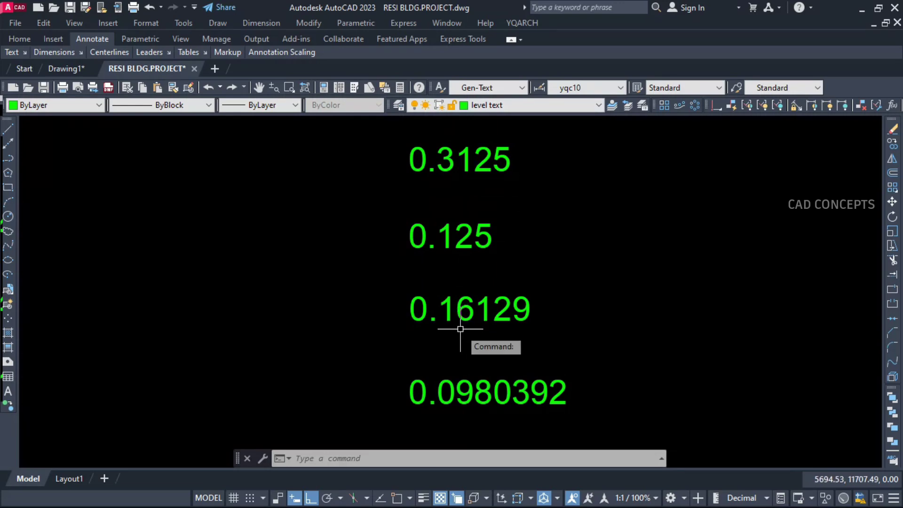
{"action": "key", "text": "ctrl+z"}
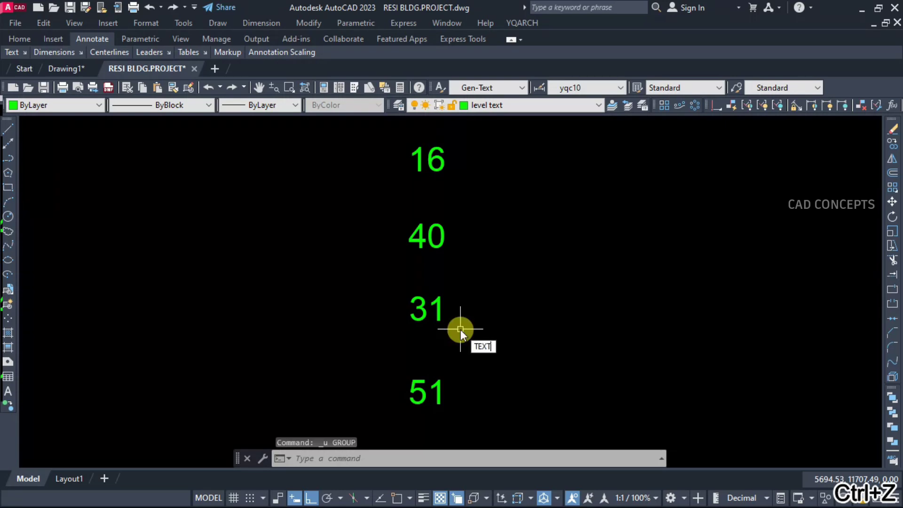
- Divide 100 by each number with TEXTMATH, giving 6.25, 2.5, 3.22581 and 1.96078
{"action": "type", "text": "MATH"}
{"action": "left_click", "coordinate": [492, 360]}
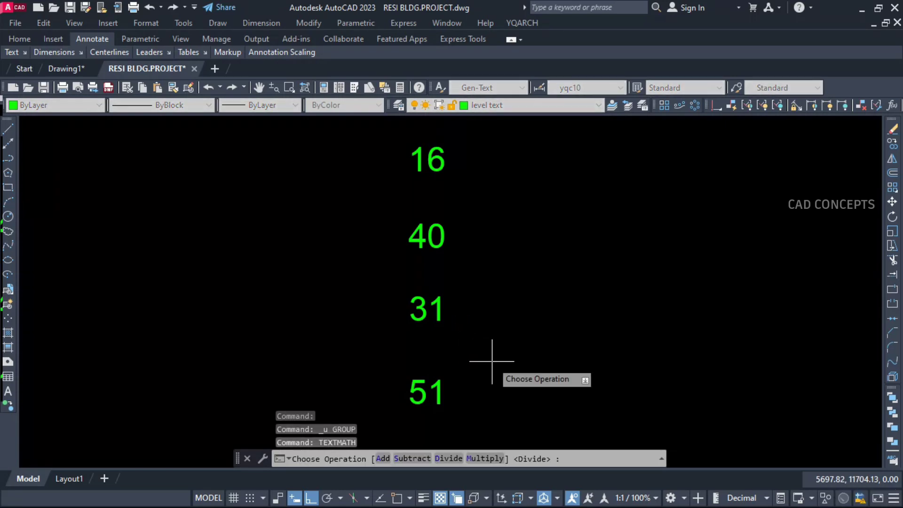
{"action": "left_click", "coordinate": [441, 458]}
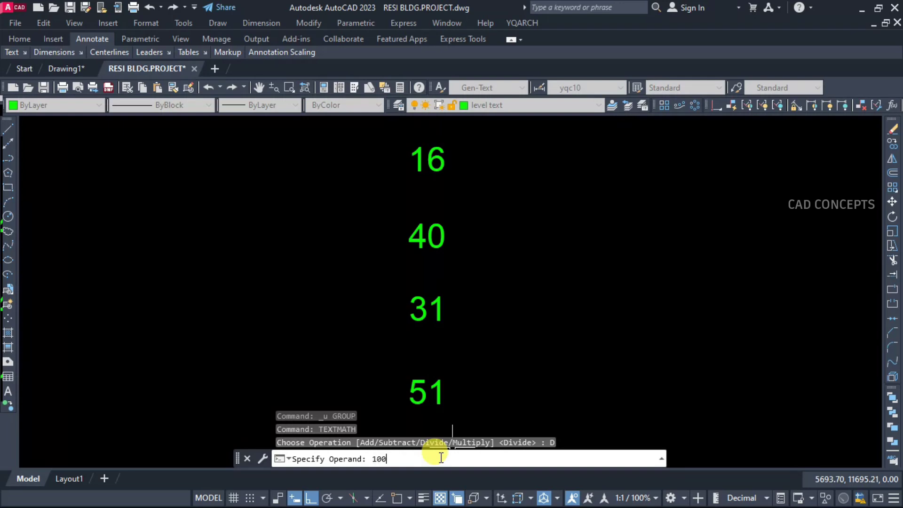
{"action": "key", "text": "Return"}
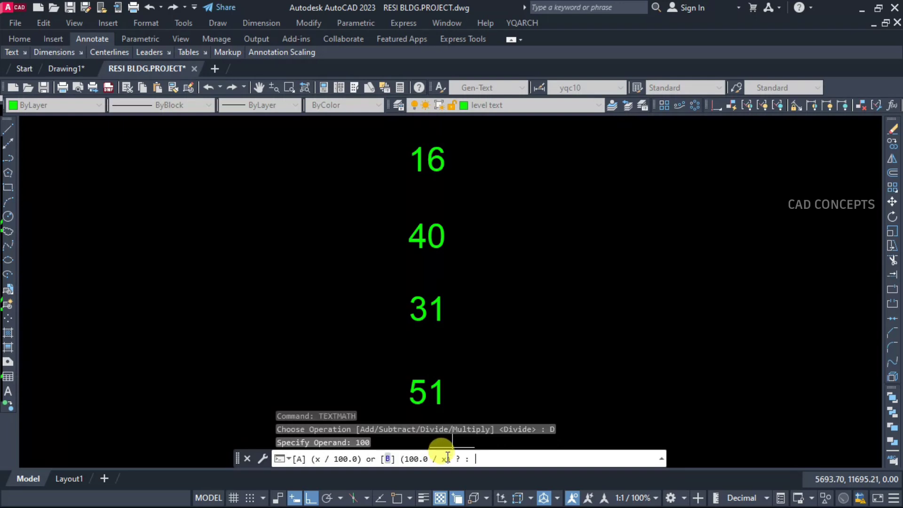
{"action": "left_click", "coordinate": [404, 460]}
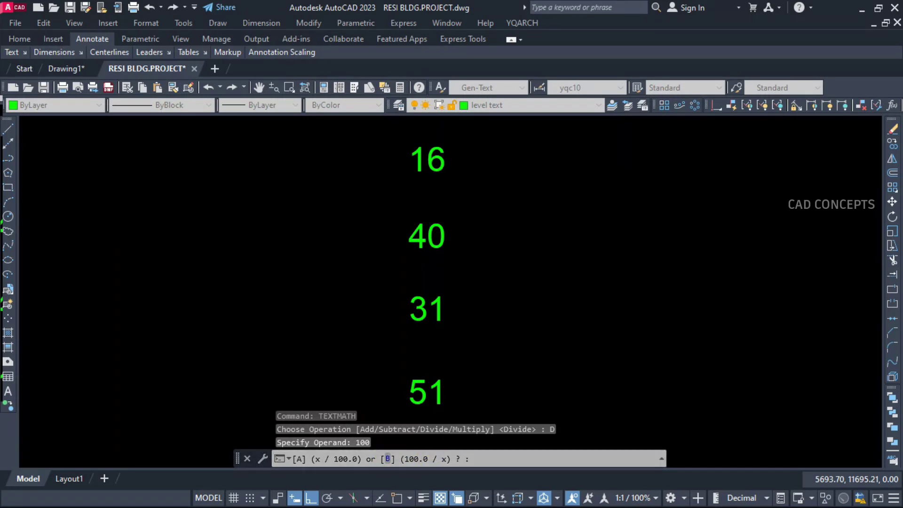
{"action": "left_click", "coordinate": [388, 459]}
{"action": "left_click", "coordinate": [457, 155]}
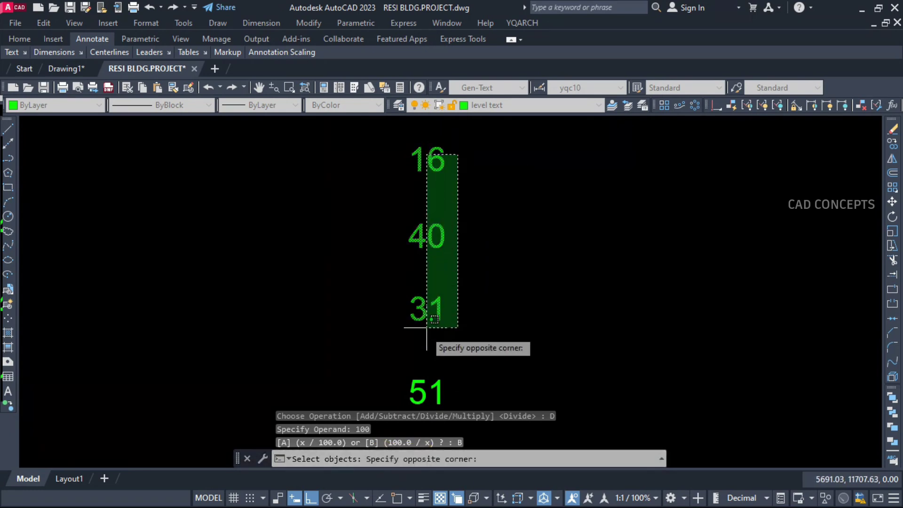
{"action": "left_click", "coordinate": [405, 413]}
{"action": "key", "text": "Return"}
{"action": "key", "text": "Return"}
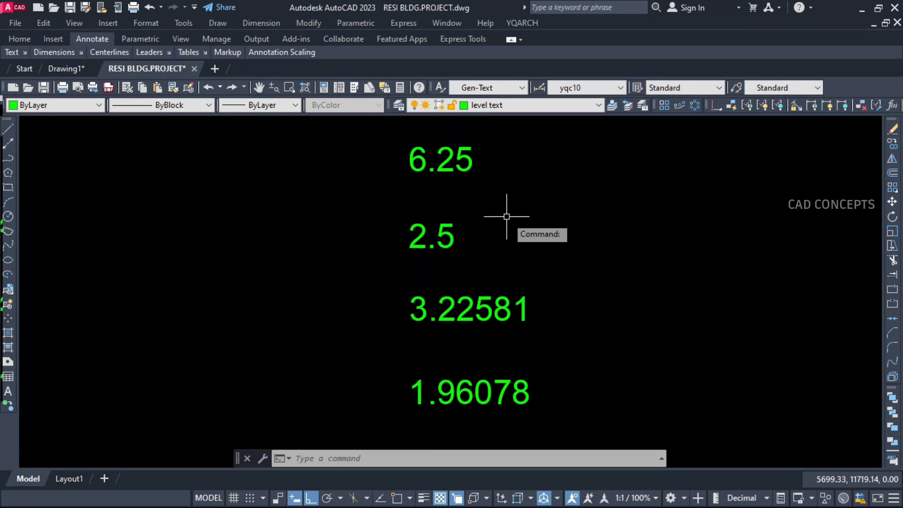
- Undo back to 16, 40, 31, 51, then multiply each by 15 to get 240, 600, 465, 765
{"action": "key", "text": "ctrl+z"}
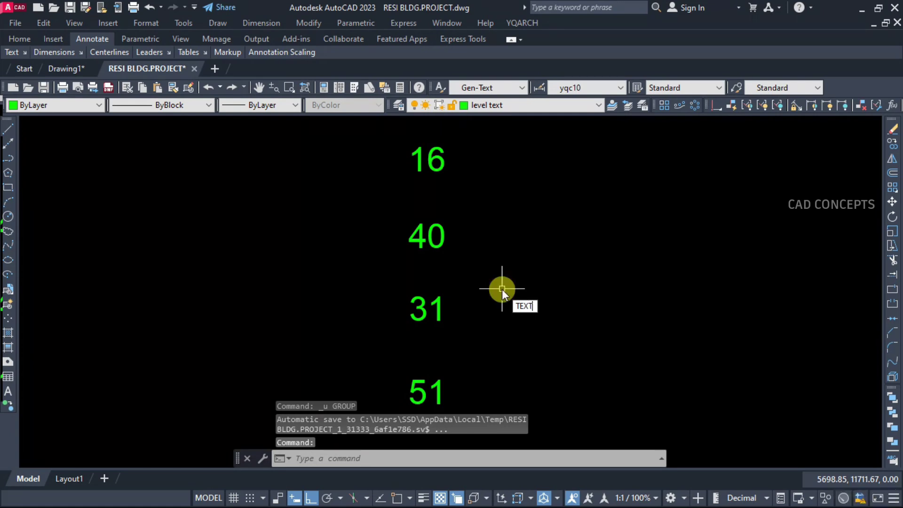
{"action": "type", "text": "MATH"}
{"action": "key", "text": "Return"}
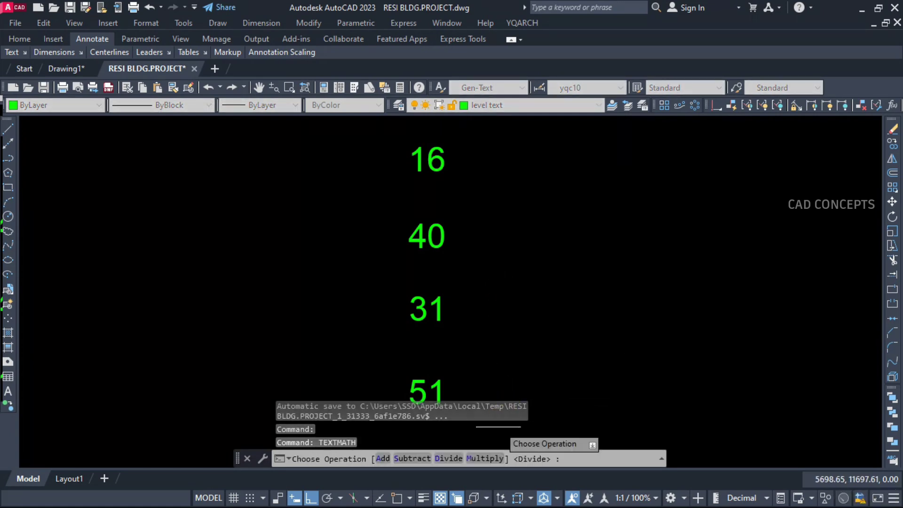
{"action": "left_click", "coordinate": [480, 457]}
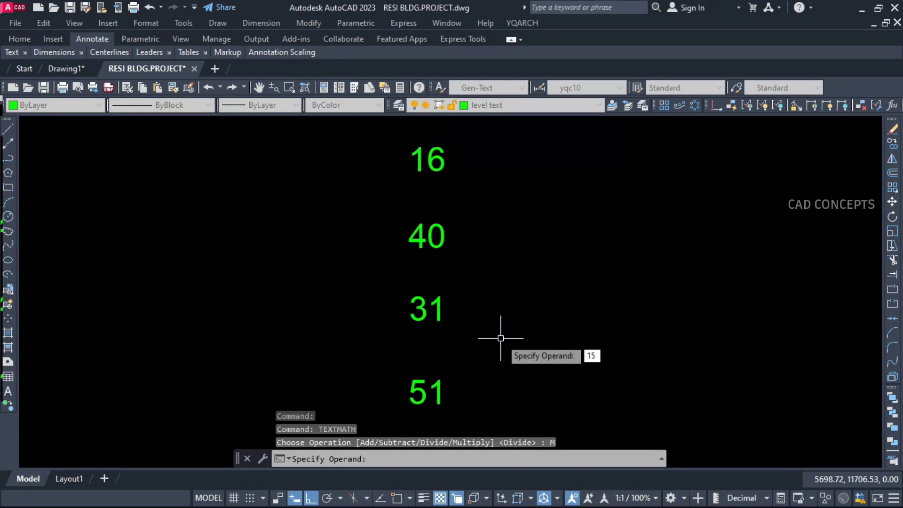
{"action": "key", "text": "Return"}
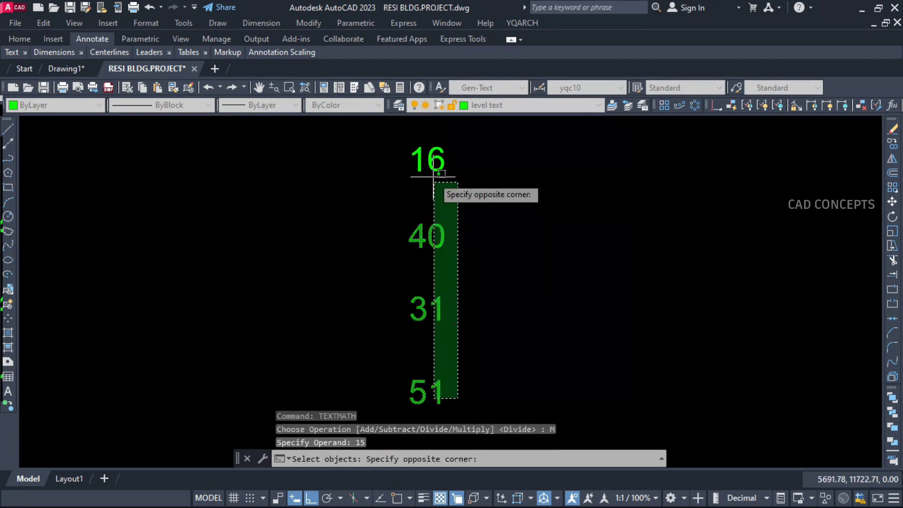
{"action": "left_click", "coordinate": [432, 177]}
{"action": "key", "text": "Return"}
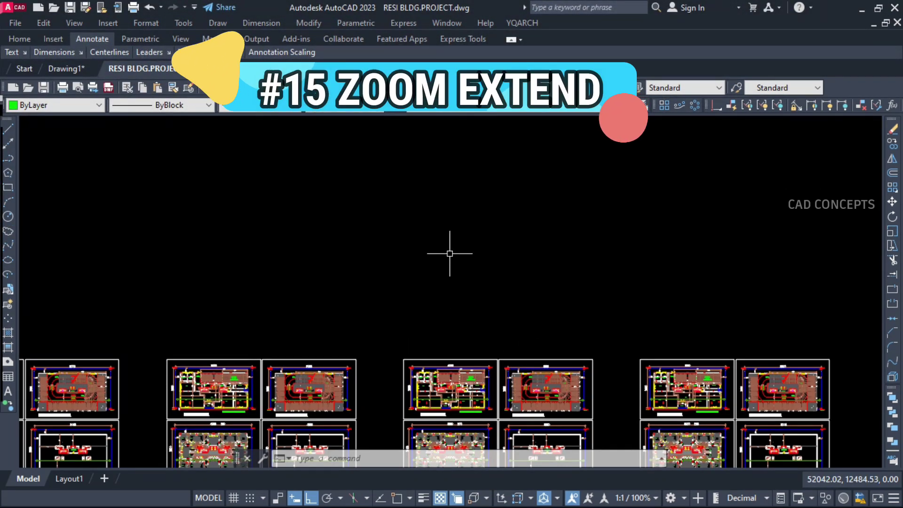
- Zoom extents so every sheet of the drawing fits in view
{"action": "type", "text": "zoo"}
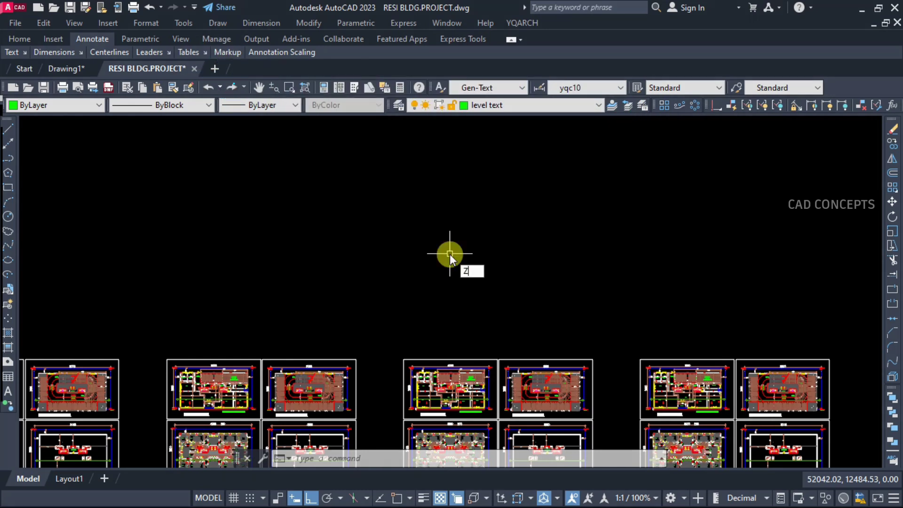
{"action": "type", "text": "me"}
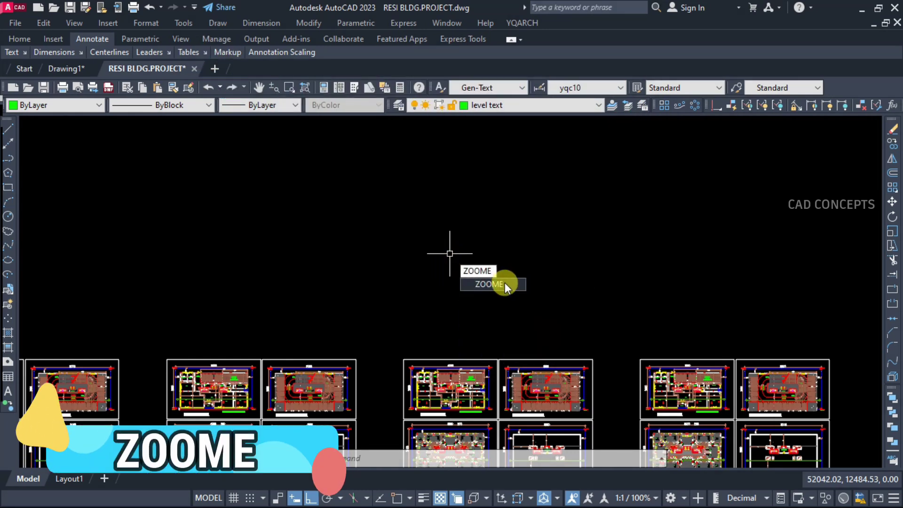
{"action": "left_click", "coordinate": [504, 283]}
{"action": "scroll", "coordinate": [413, 262], "scroll_direction": "down", "scroll_amount": 6}
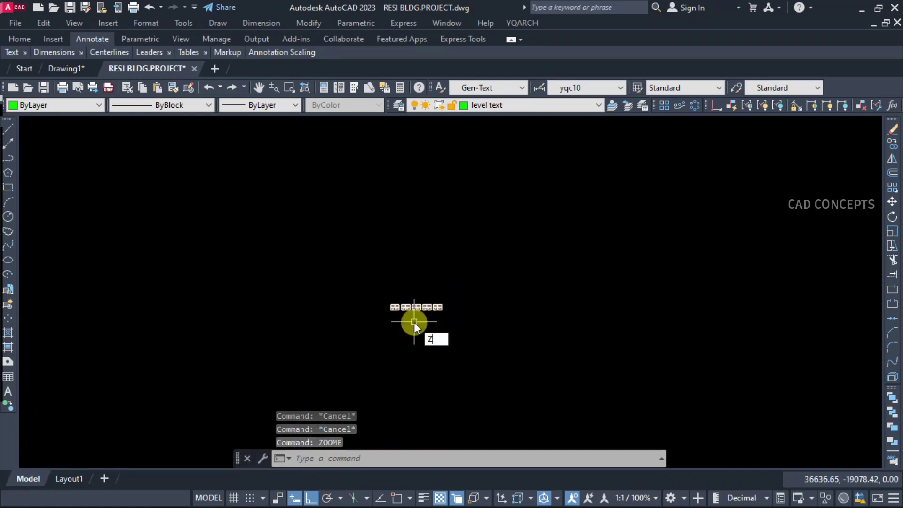
{"action": "type", "text": "ME"}
{"action": "key", "text": "Return"}
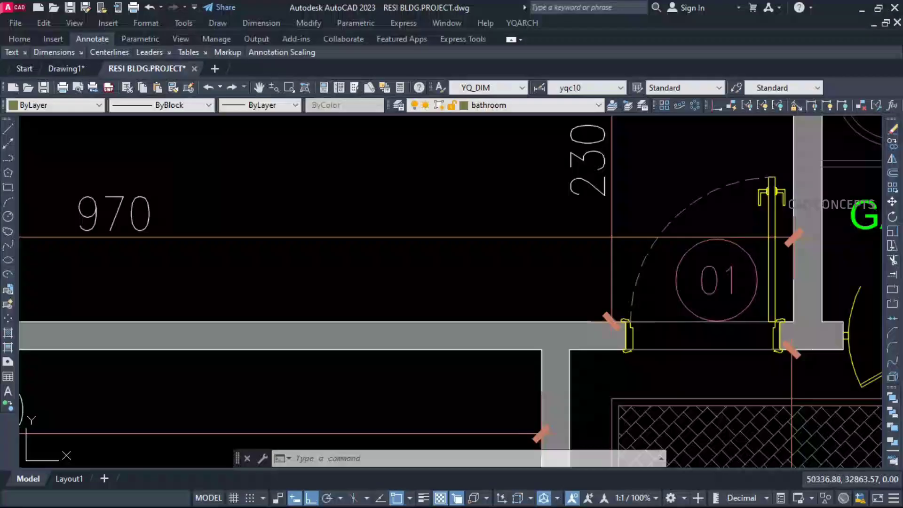
- Erase the grey hatch from the wall near the 970 dimension
{"action": "left_click", "coordinate": [421, 334]}
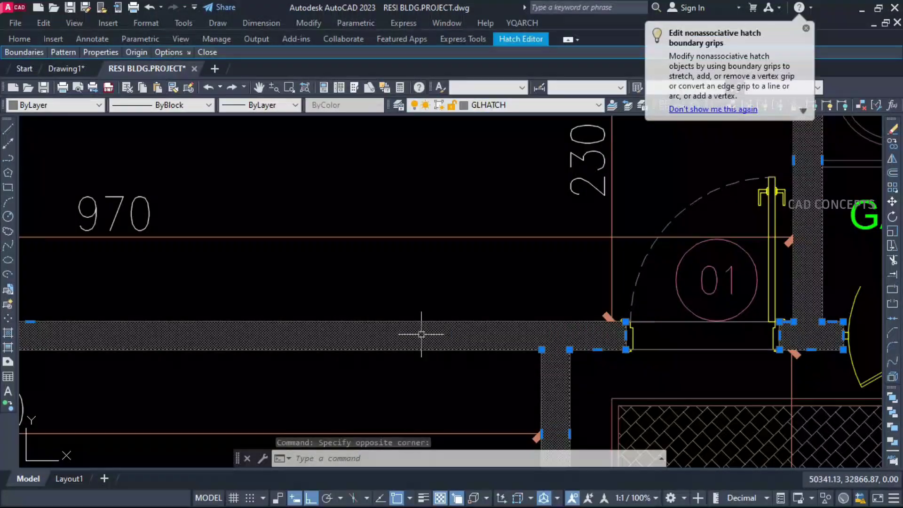
{"action": "key", "text": "Escape"}
{"action": "type", "text": "e"}
{"action": "key", "text": "Return"}
{"action": "left_click", "coordinate": [553, 346]}
{"action": "key", "text": "Return"}
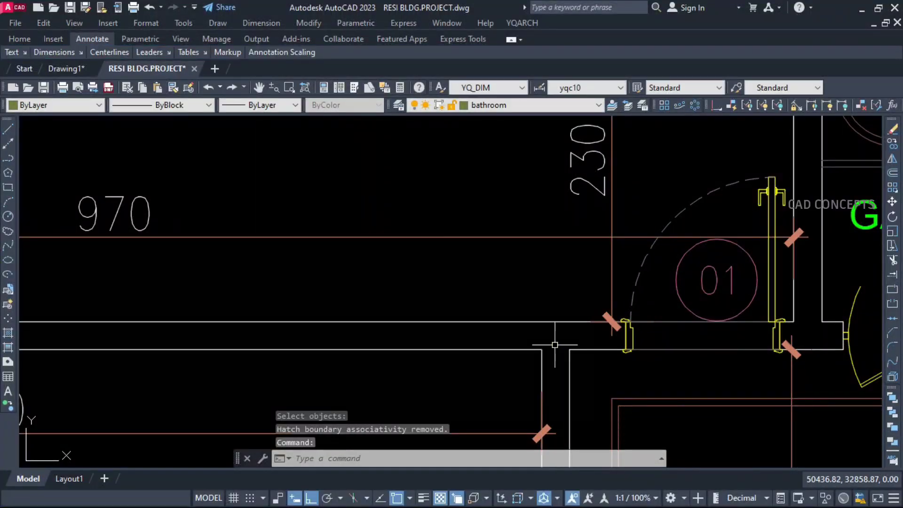
{"action": "left_click", "coordinate": [490, 105]}
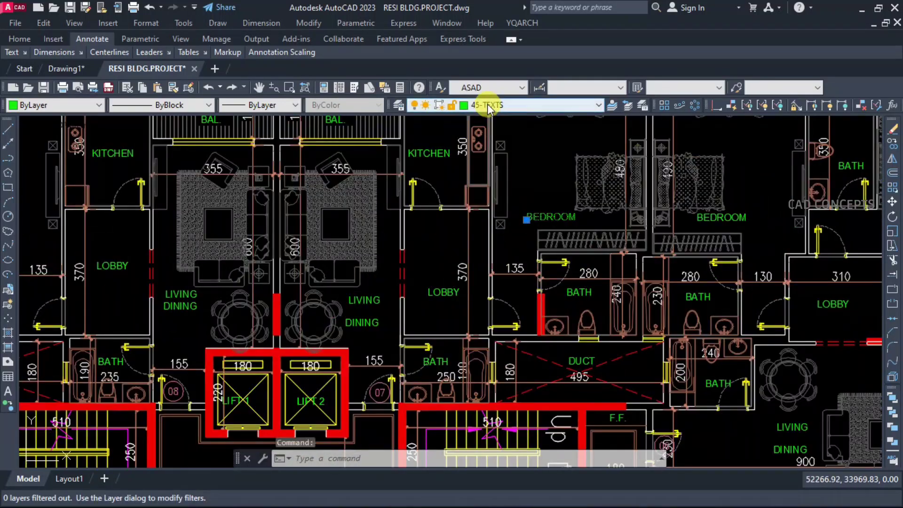
{"action": "left_click", "coordinate": [489, 105]}
{"action": "scroll", "coordinate": [504, 403], "scroll_direction": "up", "scroll_amount": 10}
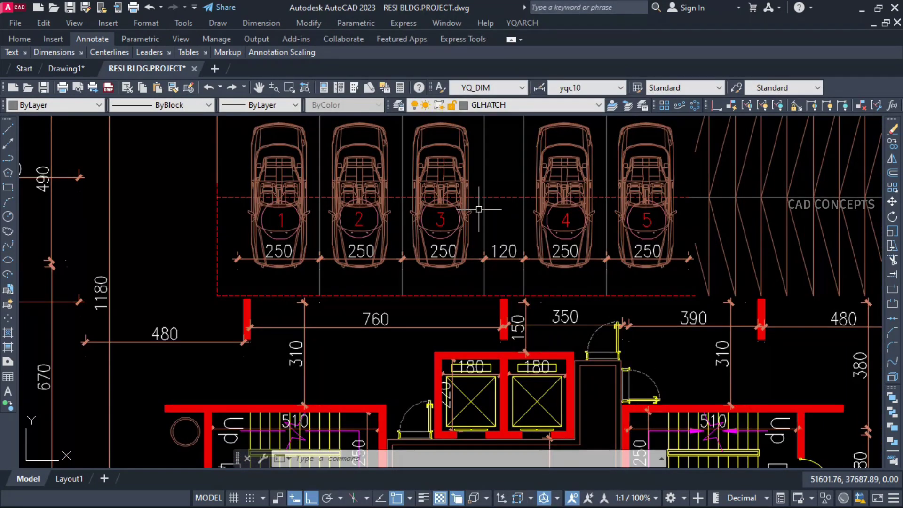
- Undo the last change, then run CONTOUR on the outer and inner red polylines to add a midway polyline
{"action": "key", "text": "ctrl+z"}
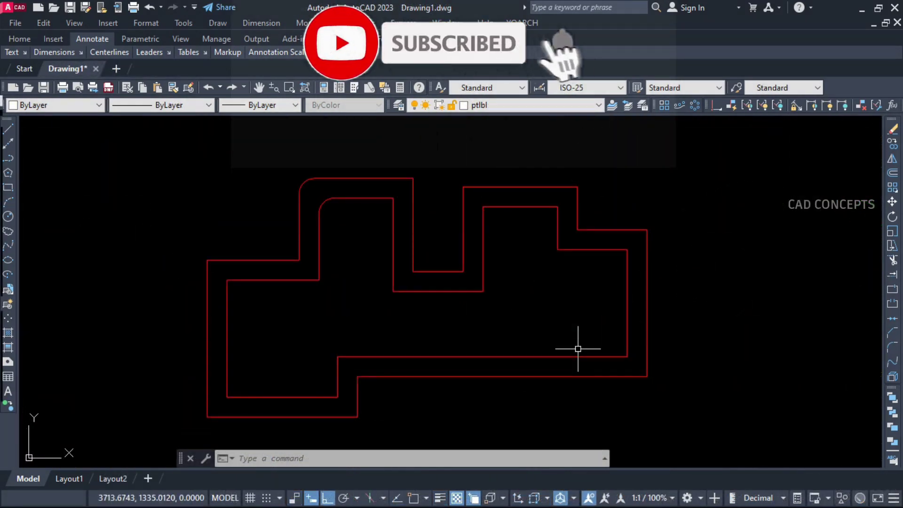
{"action": "type", "text": "ONTOUR"}
{"action": "key", "text": "Return"}
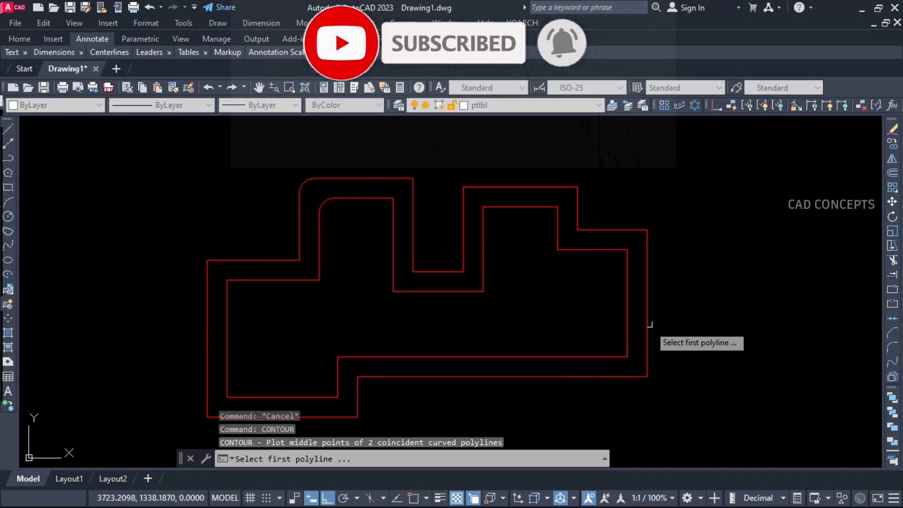
{"action": "left_click", "coordinate": [646, 323]}
{"action": "left_click", "coordinate": [629, 307]}
{"action": "key", "text": "Escape"}
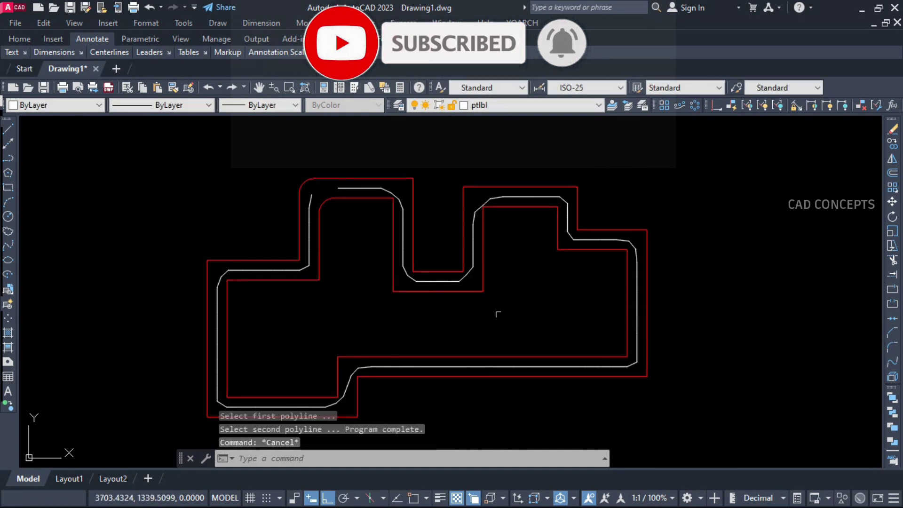
{"action": "key", "text": "Escape"}
{"action": "scroll", "coordinate": [537, 196], "scroll_direction": "up", "scroll_amount": 5}
{"action": "left_click", "coordinate": [537, 197]}
{"action": "scroll", "coordinate": [501, 282], "scroll_direction": "down", "scroll_amount": 5}
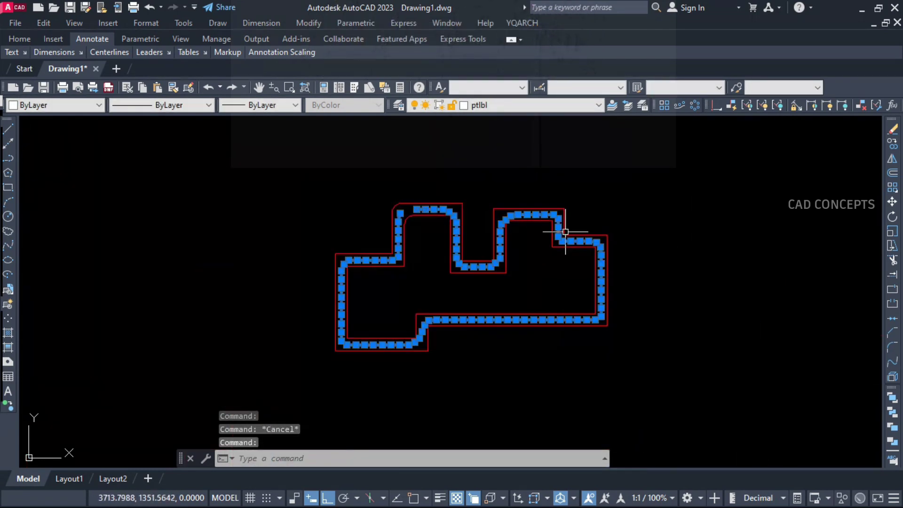
{"action": "scroll", "coordinate": [502, 282], "scroll_direction": "up", "scroll_amount": 2}
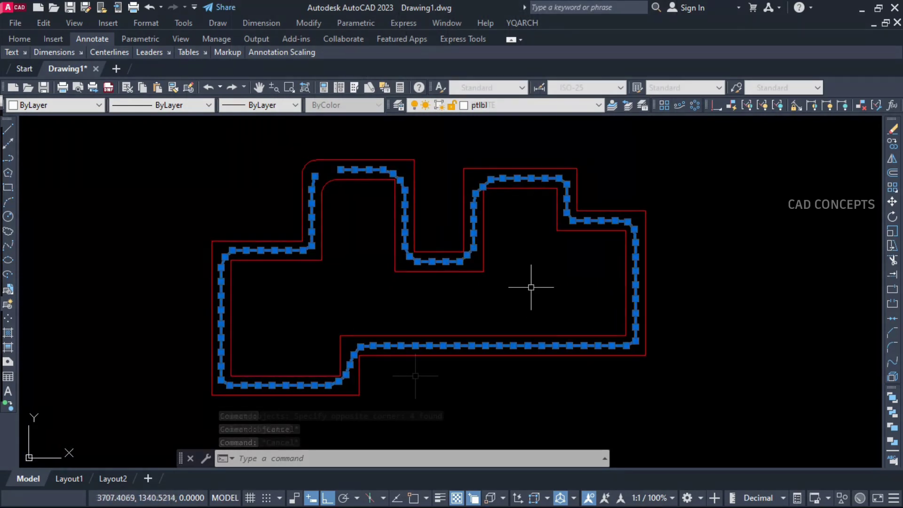